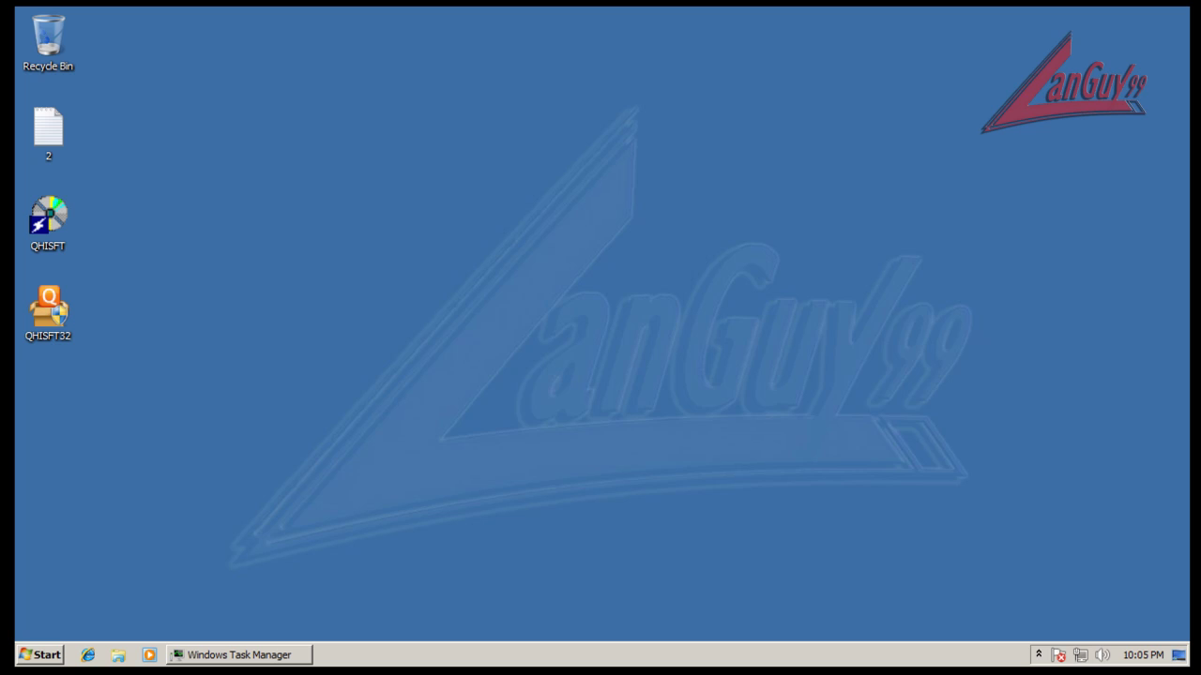
Step: Open the Quick Heal Internet Security dashboard and shift its window slightly on the desktop
click(1039, 655)
double_click(1022, 583)
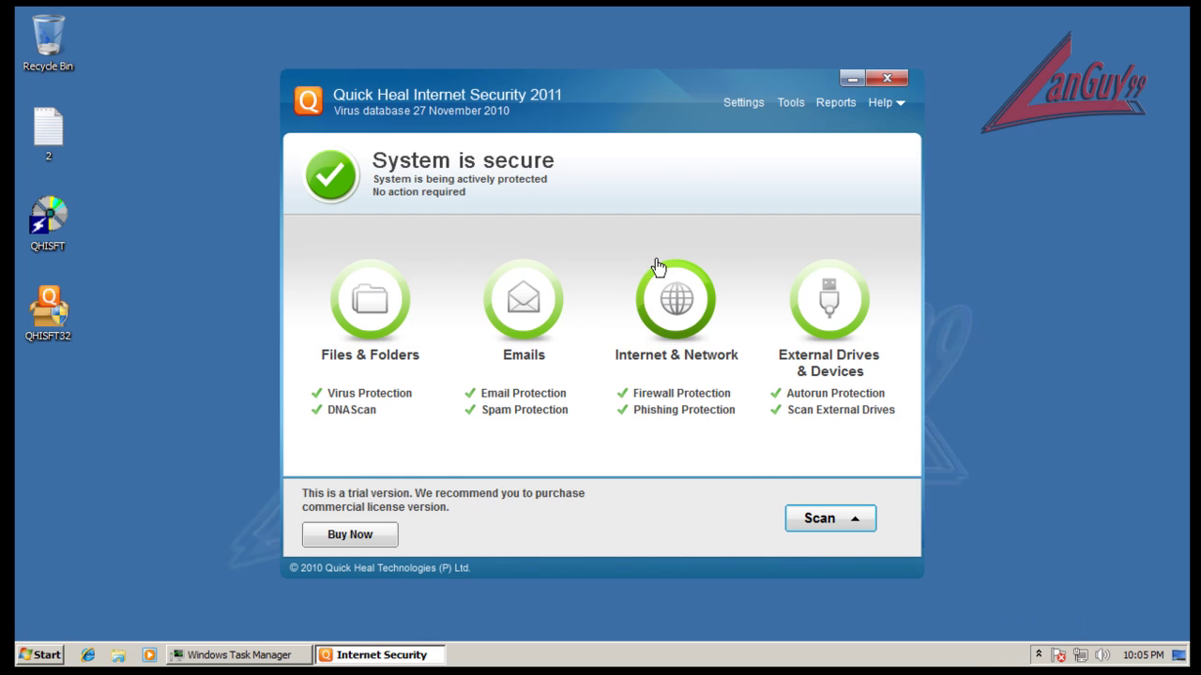
drag(599, 86, 592, 82)
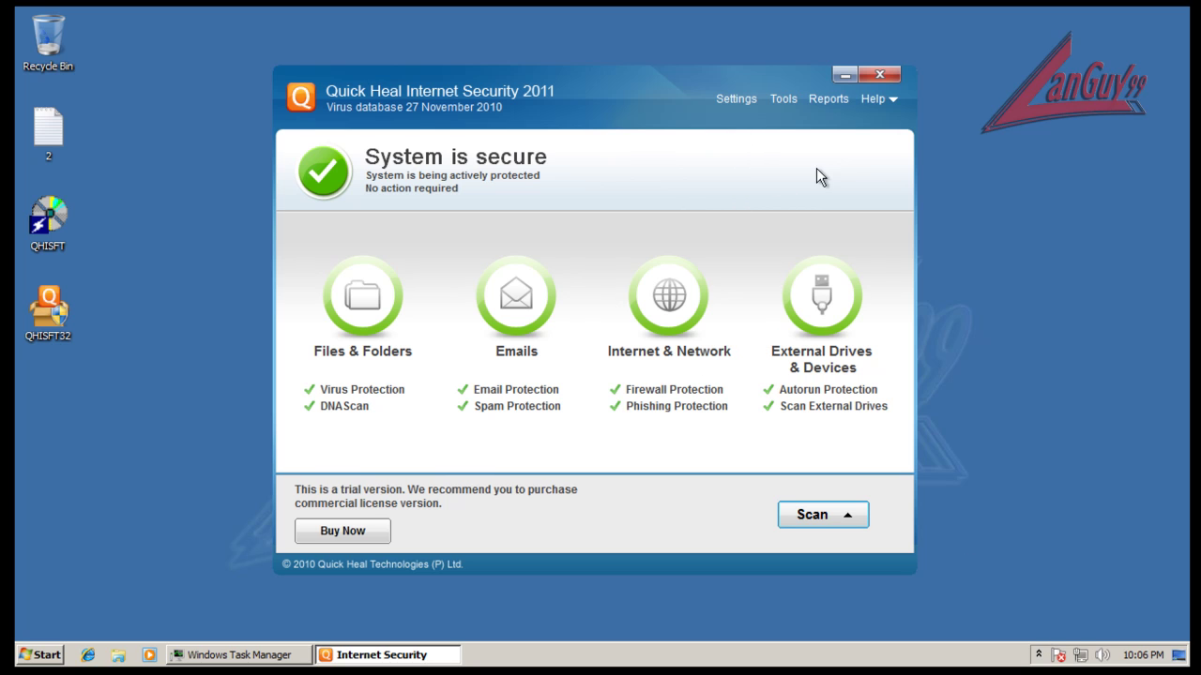
Step: Run Quick Update for Quick Heal Internet Security and finish the update dialog
click(1038, 655)
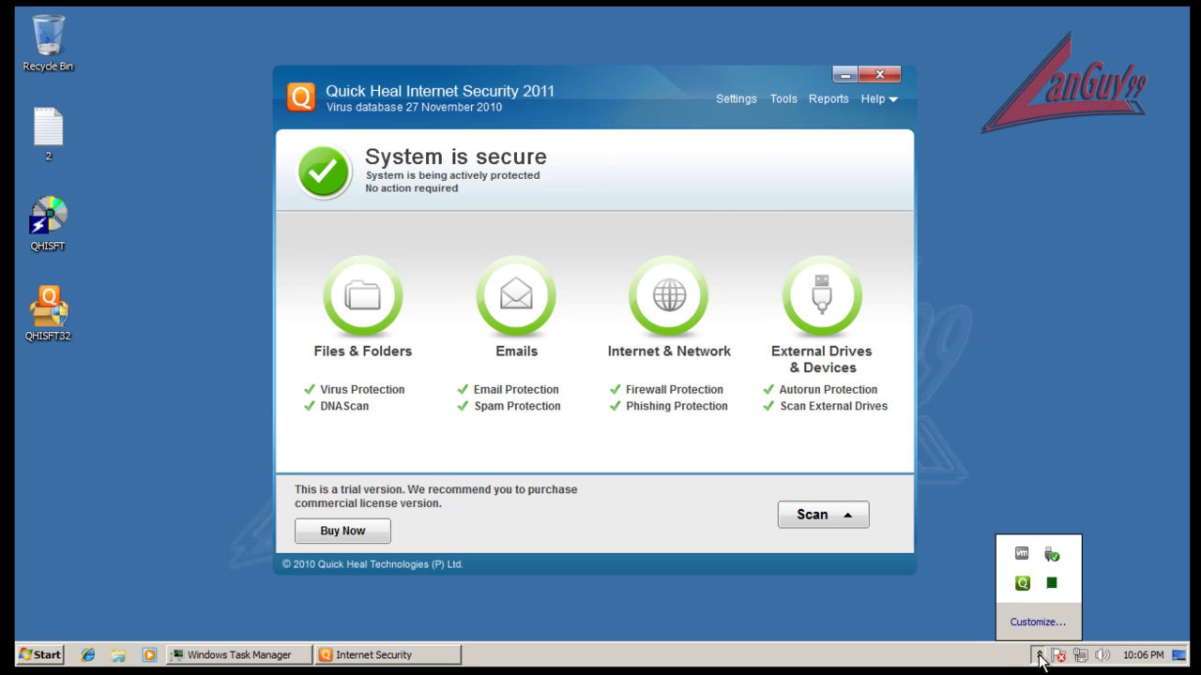
right_click(1022, 586)
click(1024, 557)
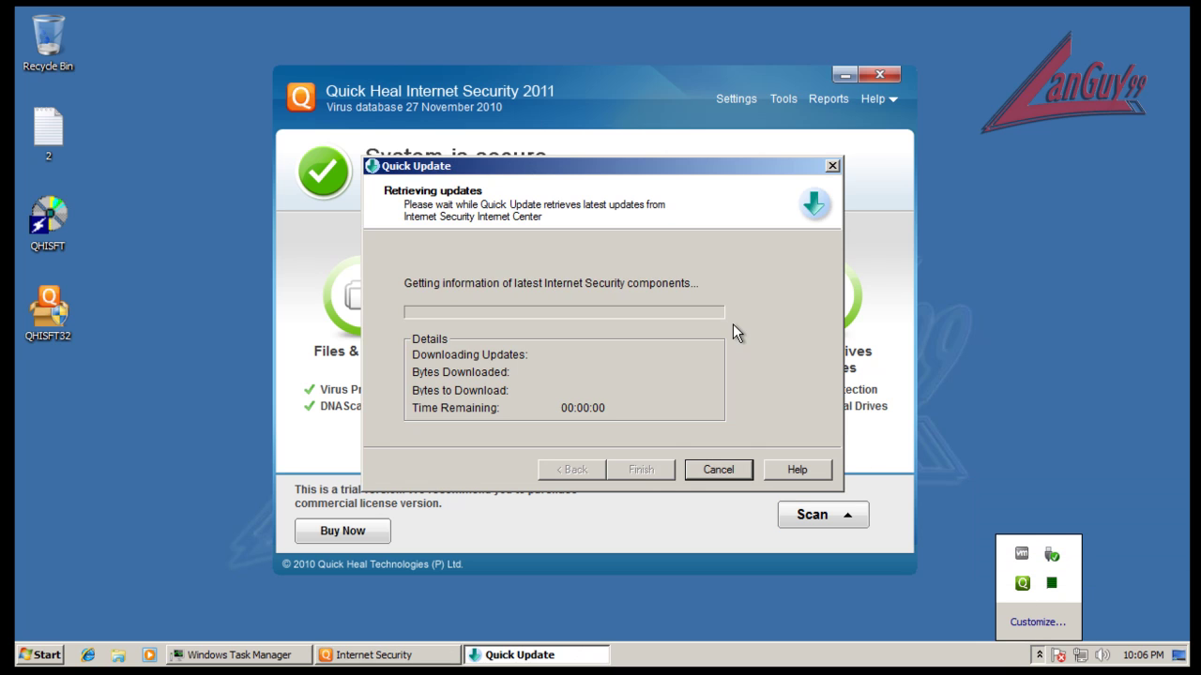
click(640, 470)
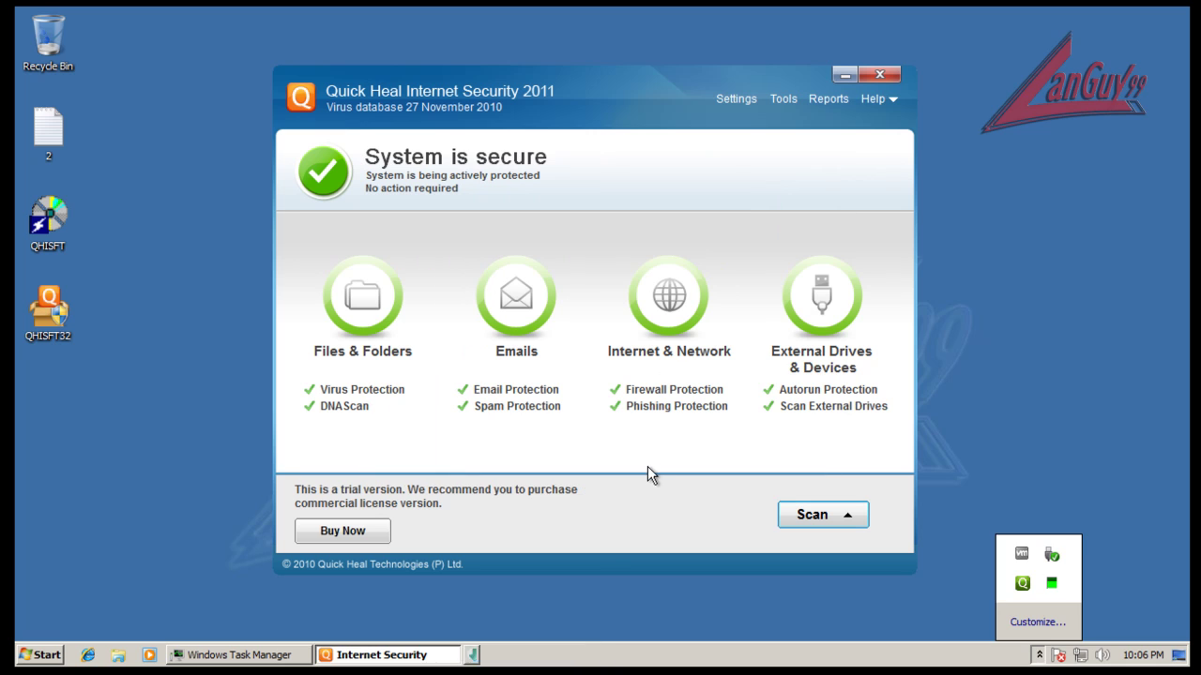
Step: Review the Files & Folders protection settings and the DNAScan options for submitting suspicious files, then close Quick Heal
click(373, 297)
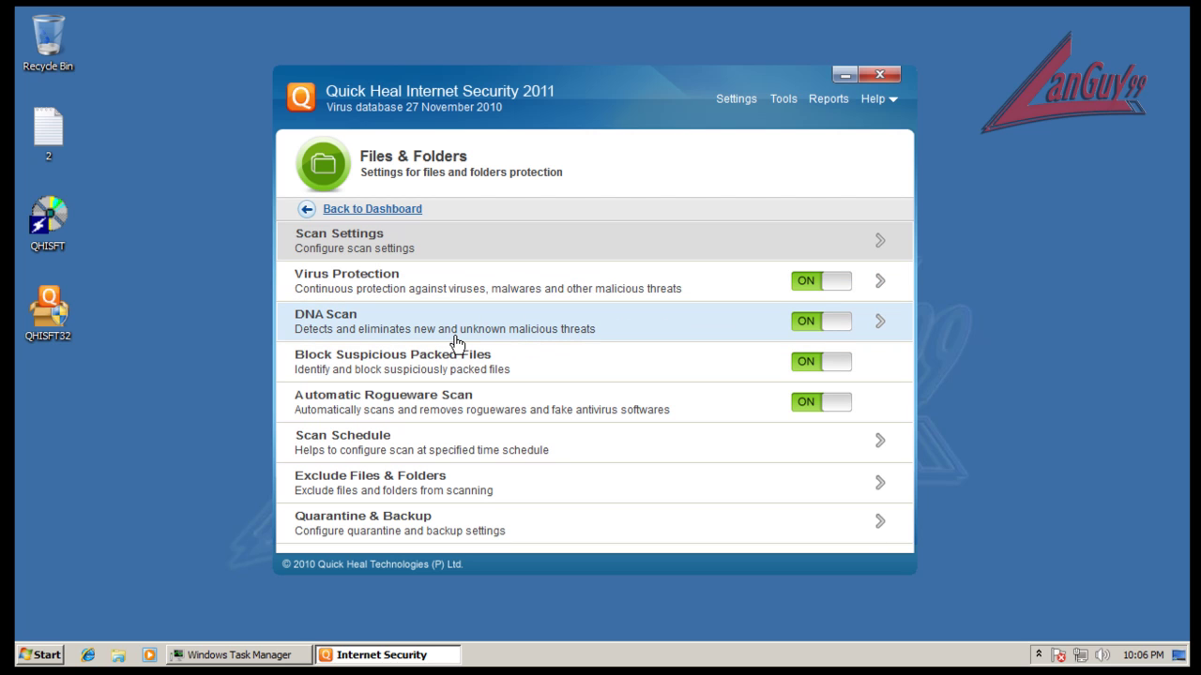
click(882, 323)
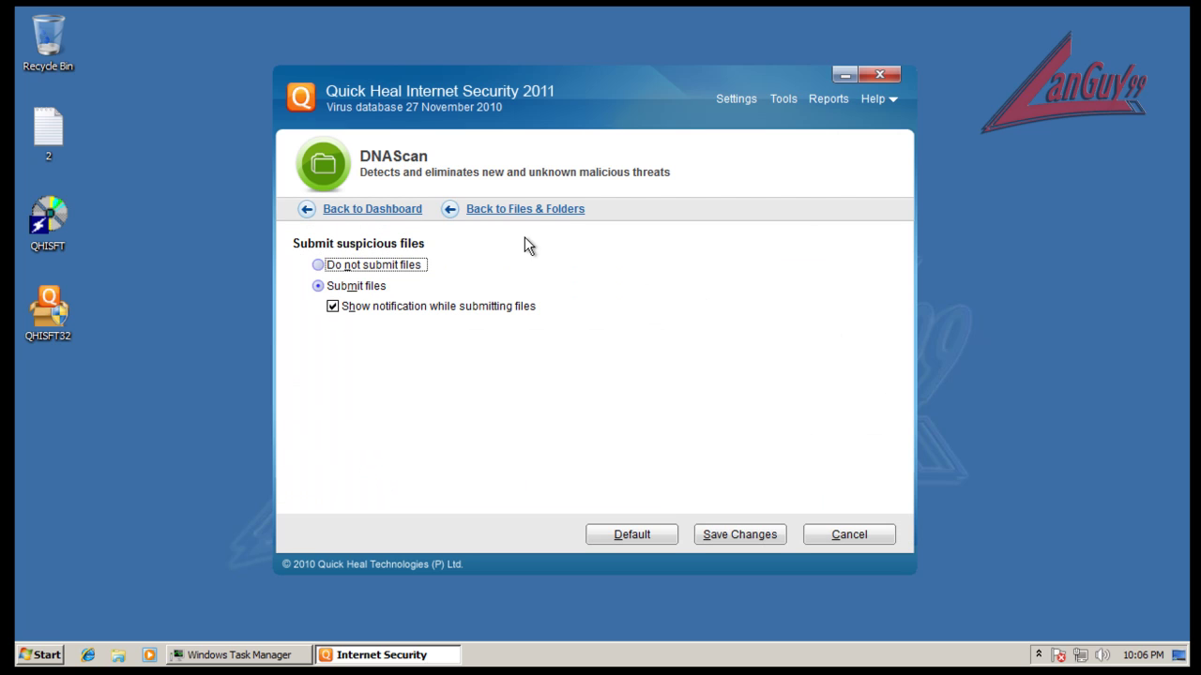
click(528, 209)
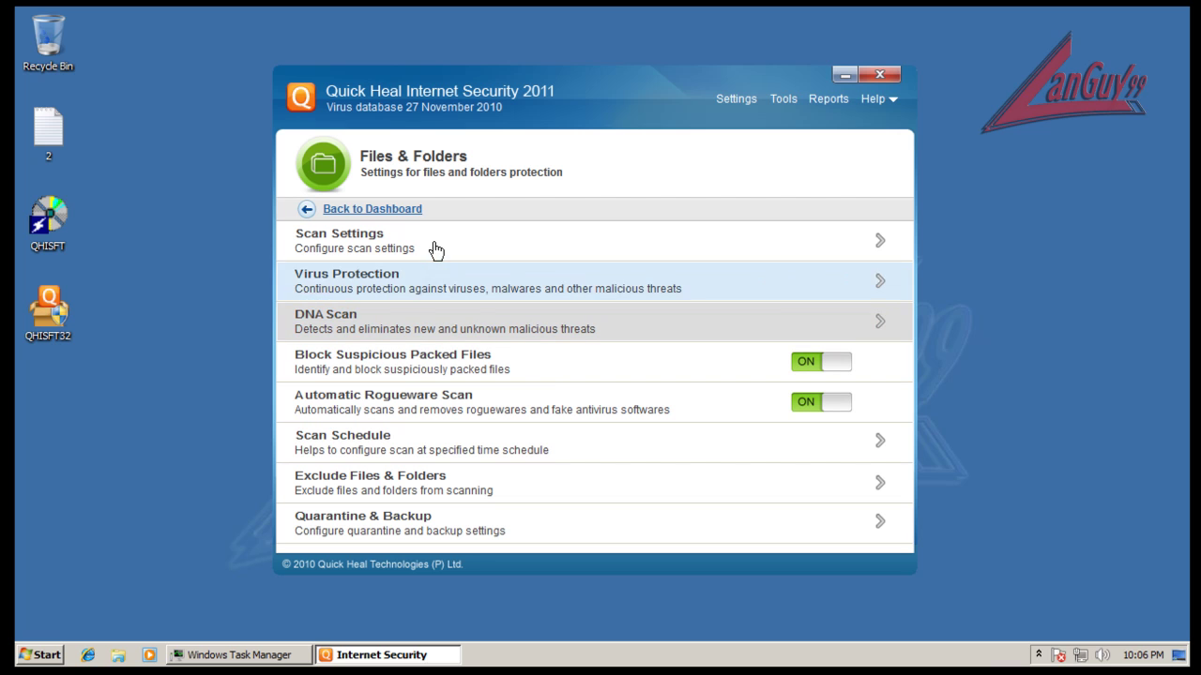
click(413, 208)
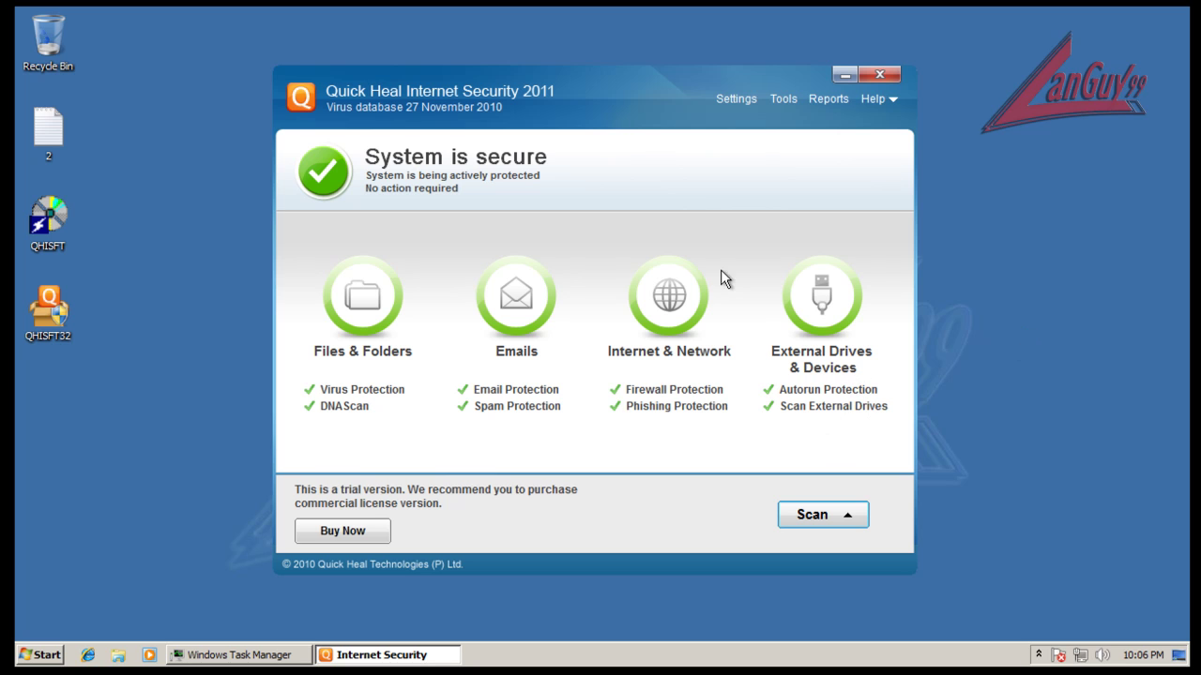
click(881, 76)
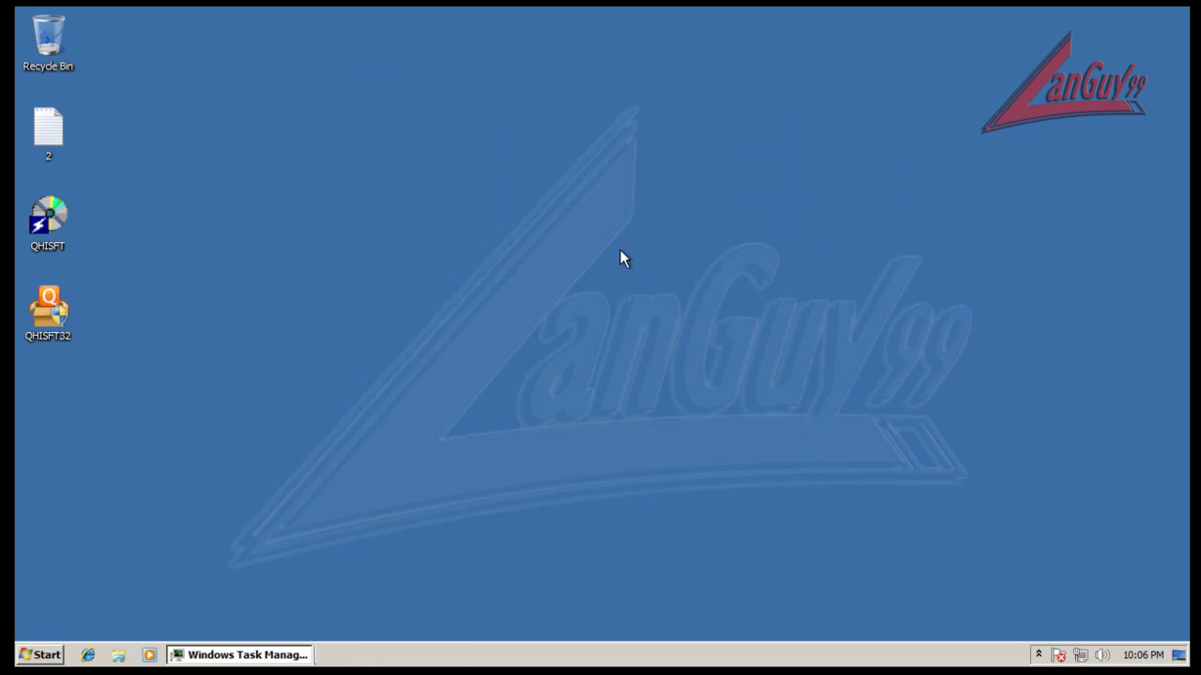
Step: Examine the memory use of each Quick Heal process in Windows Task Manager, from EMLPROXY.EXE to SCANWSCS.EXE, and close it
click(266, 660)
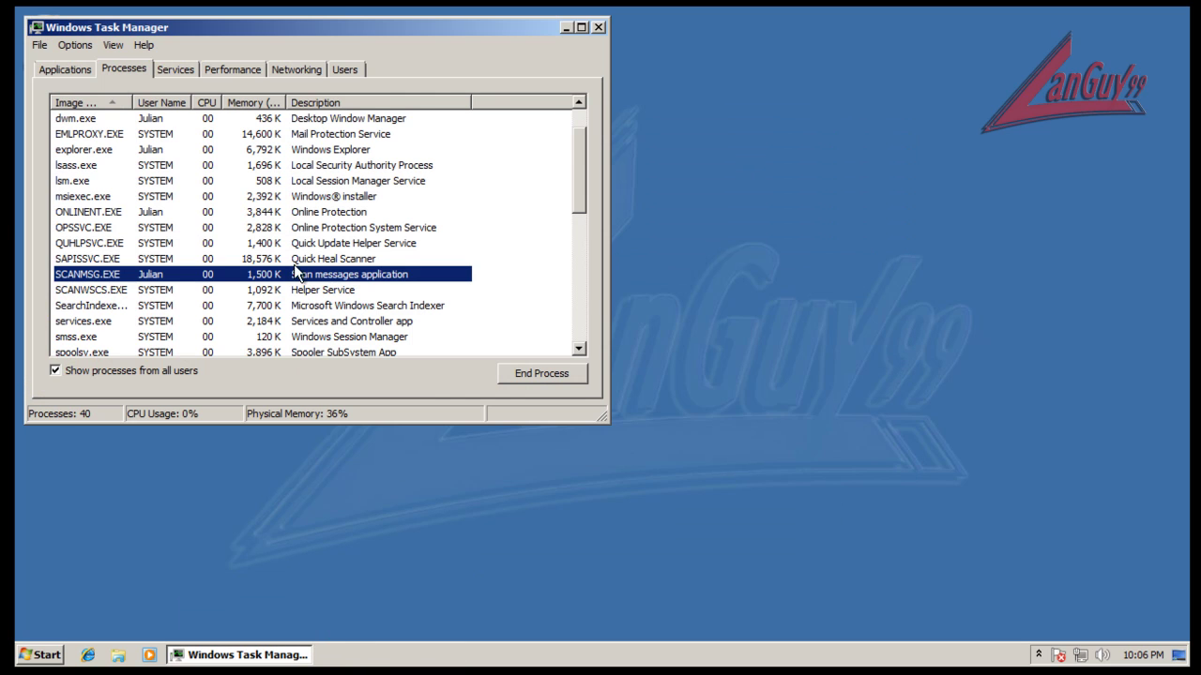
drag(349, 21, 567, 67)
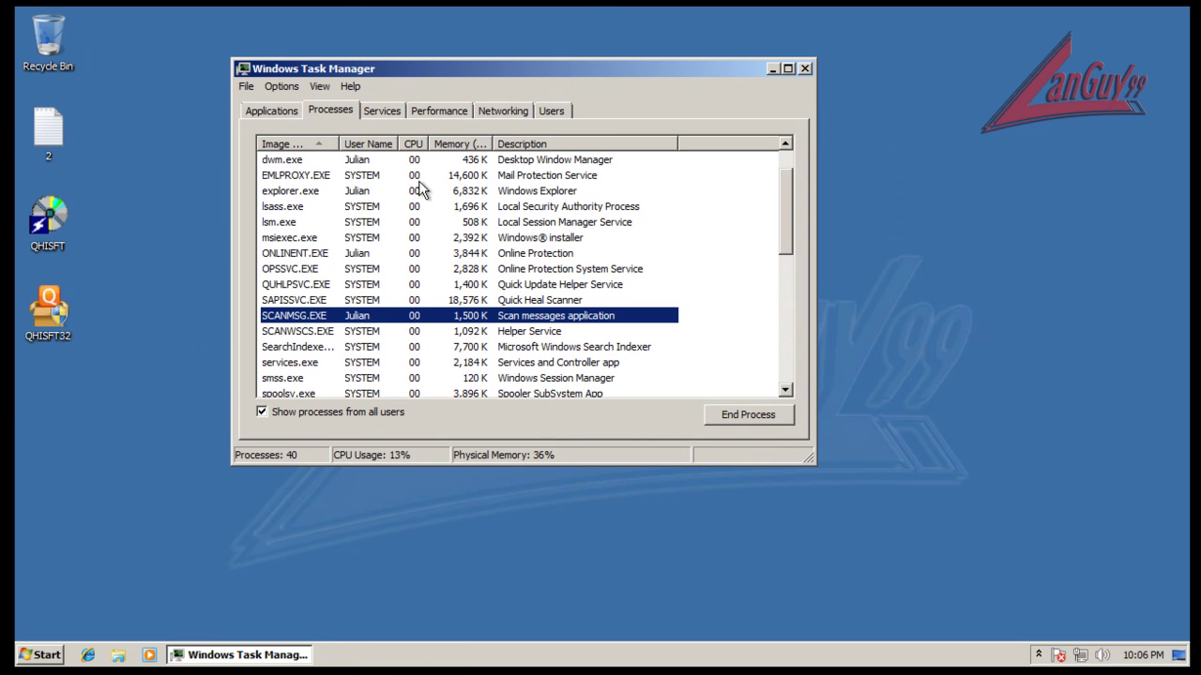
click(302, 176)
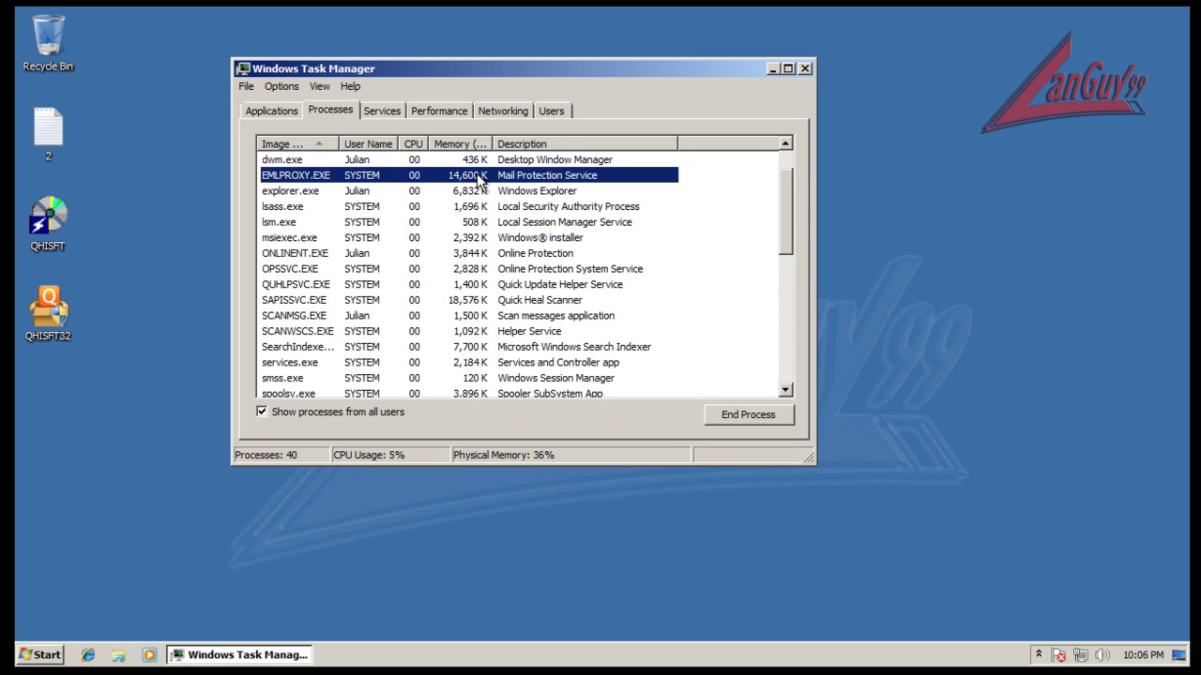
click(295, 252)
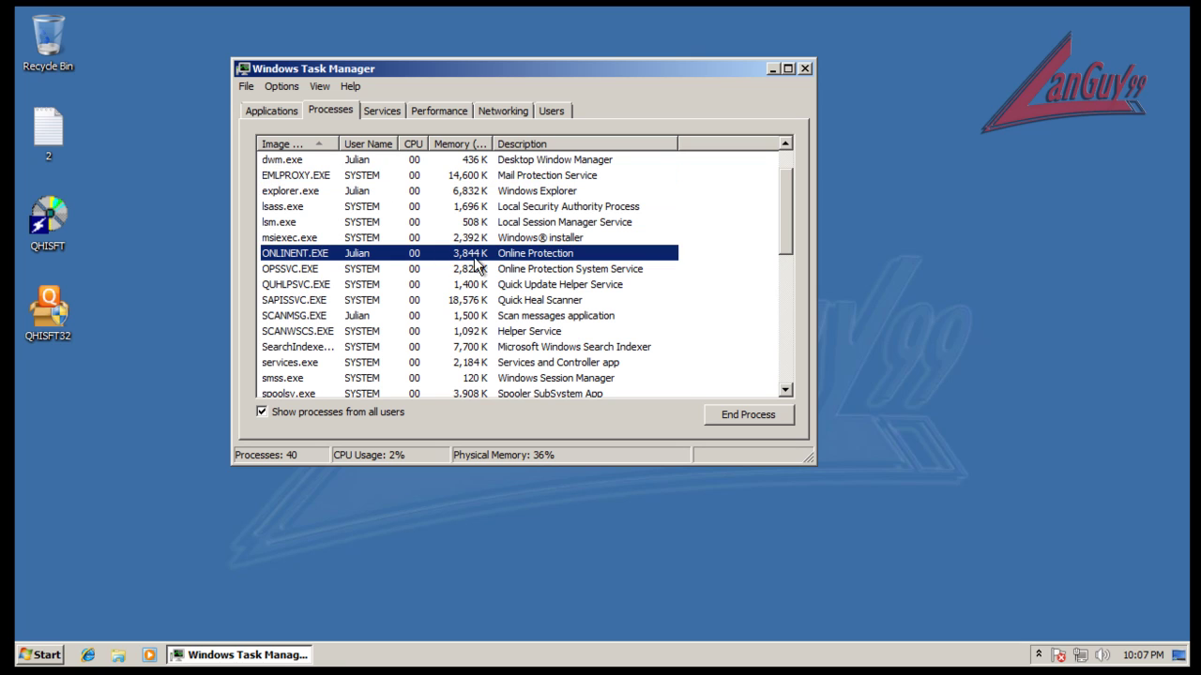
click(322, 272)
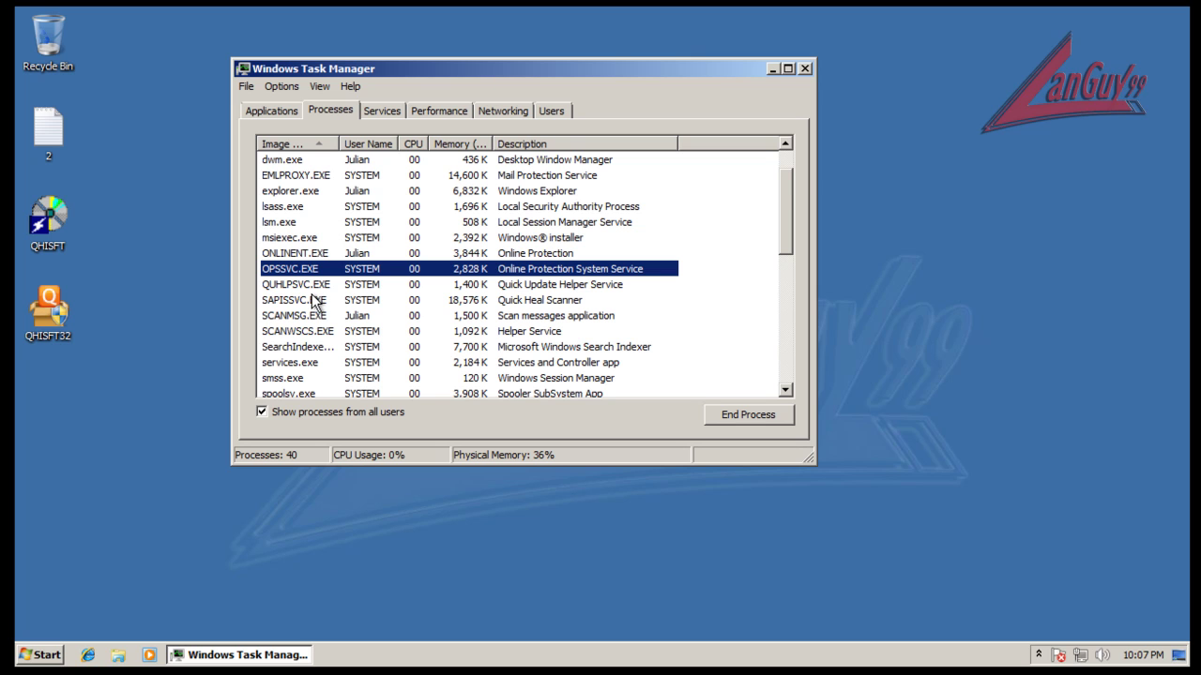
click(473, 286)
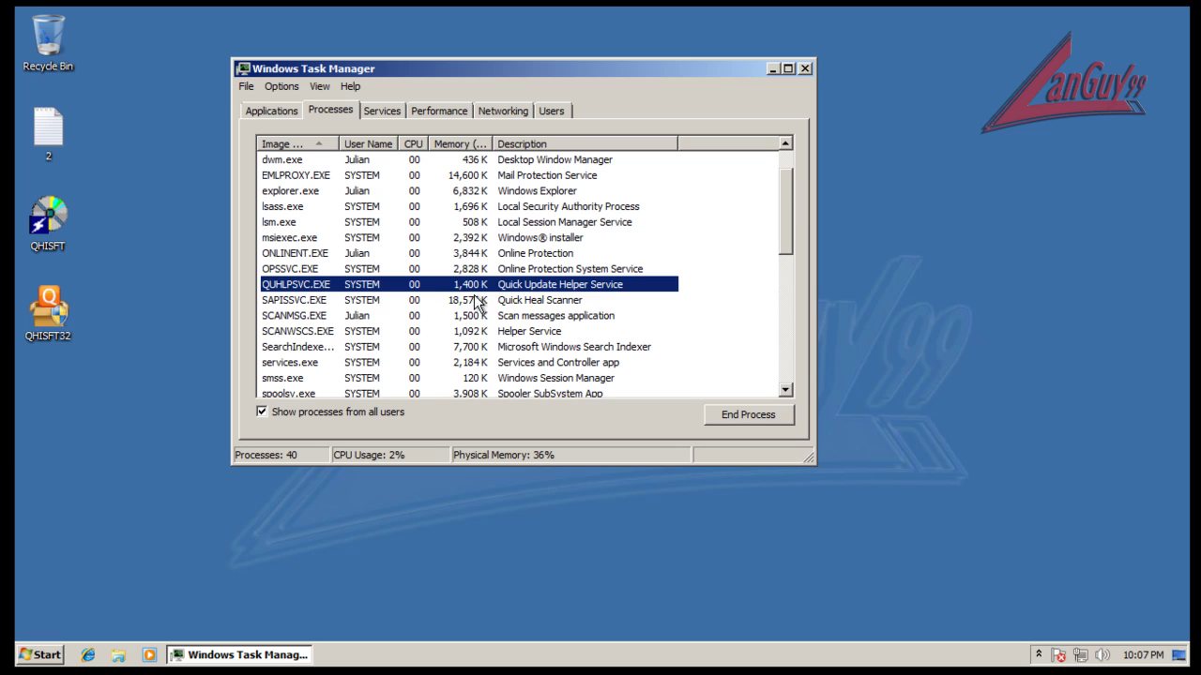
click(476, 300)
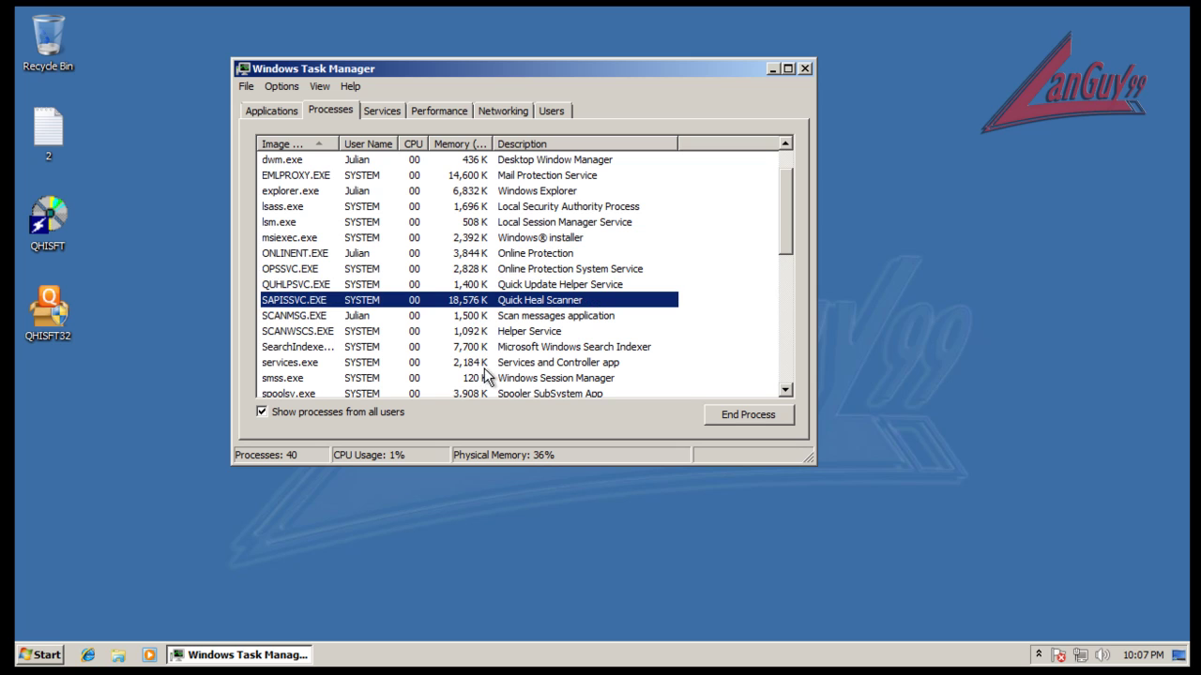
click(486, 319)
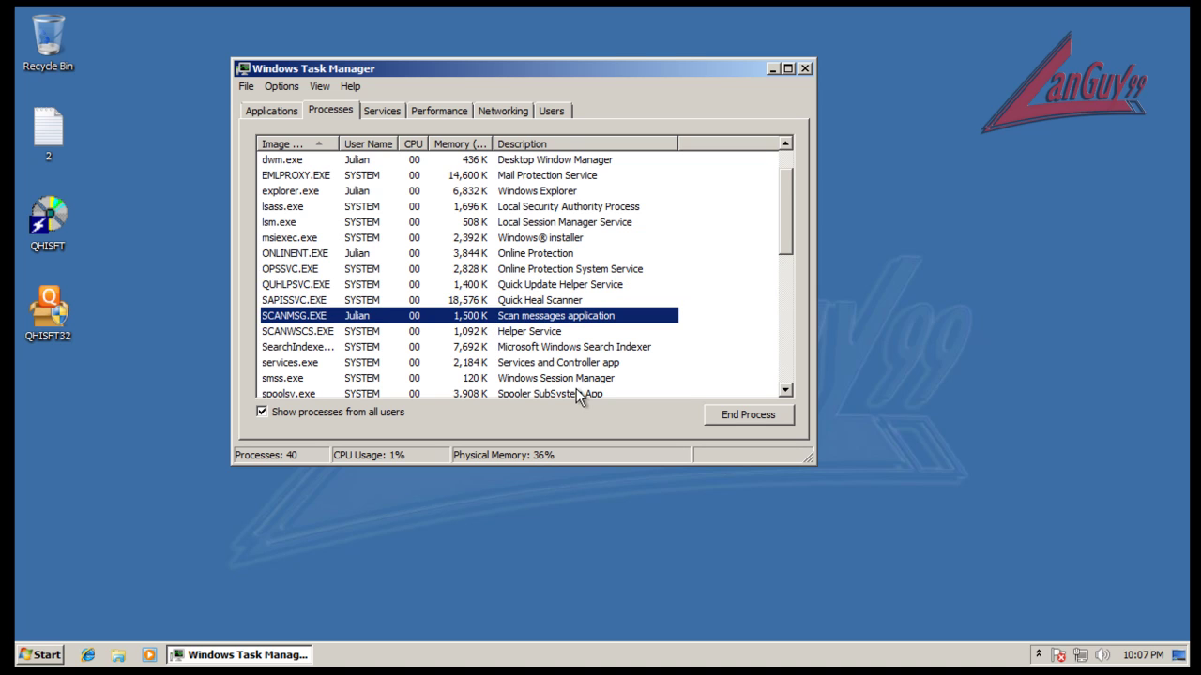
click(523, 332)
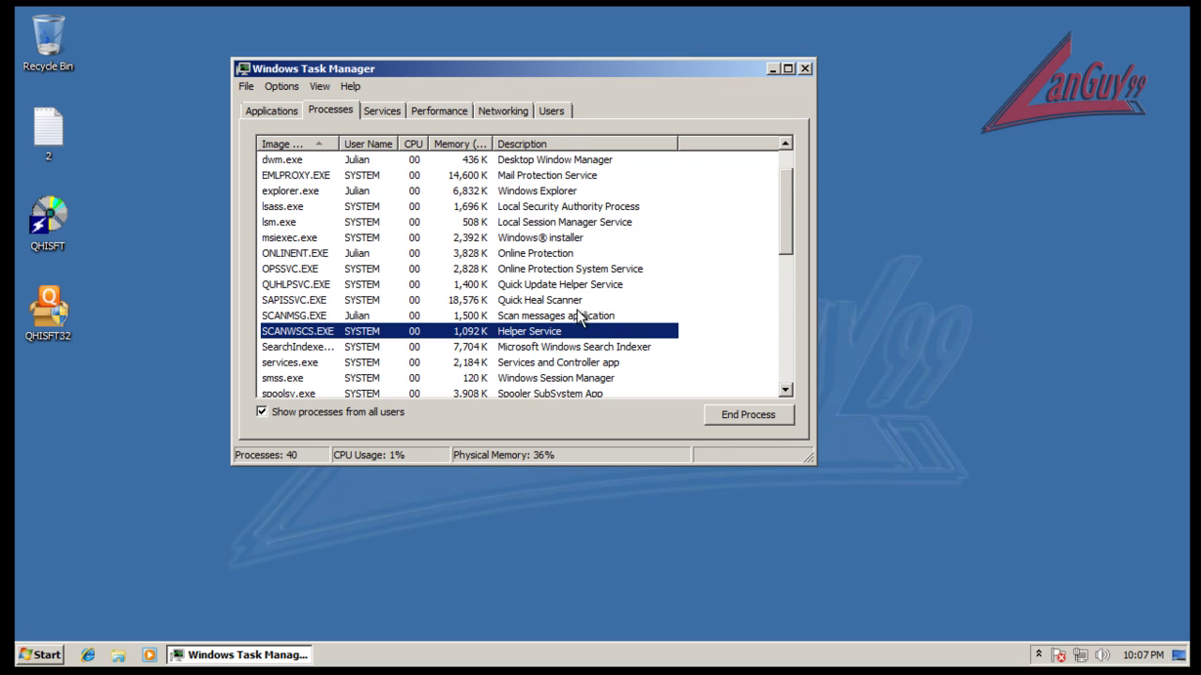
click(804, 69)
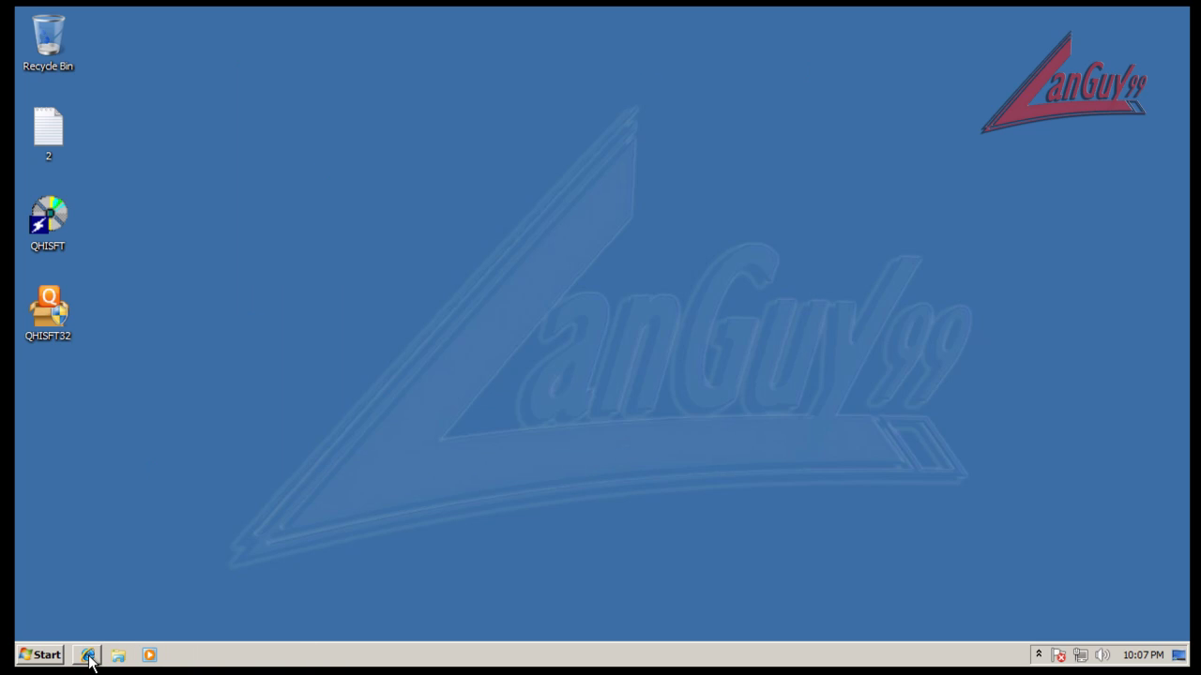
Step: Open the desktop text file 2 and Internet Explorer, and arrange both windows so the URL list stays accessible
double_click(61, 134)
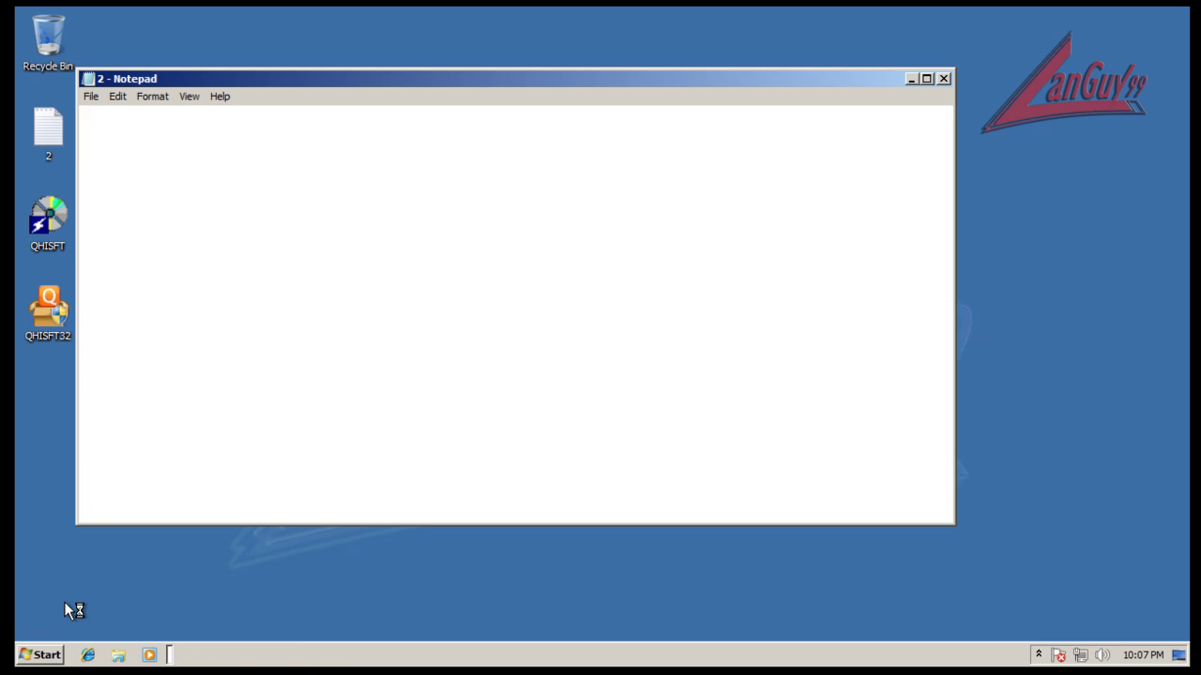
click(89, 656)
drag(245, 74, 194, 315)
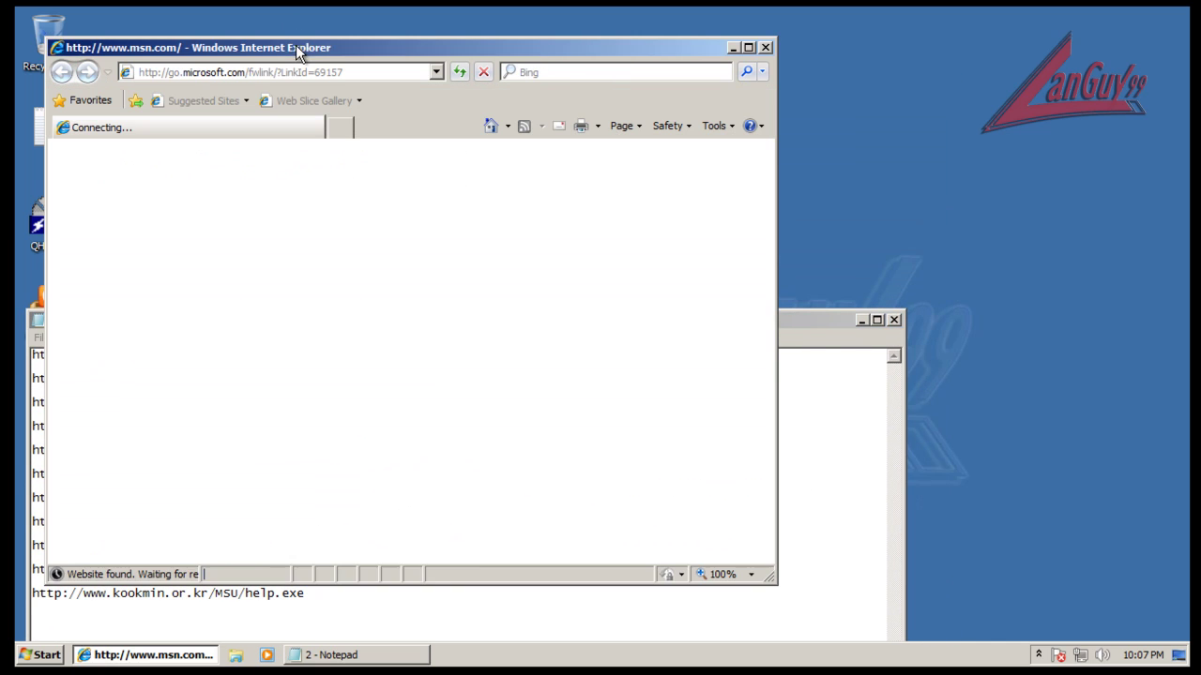
drag(437, 43, 687, 24)
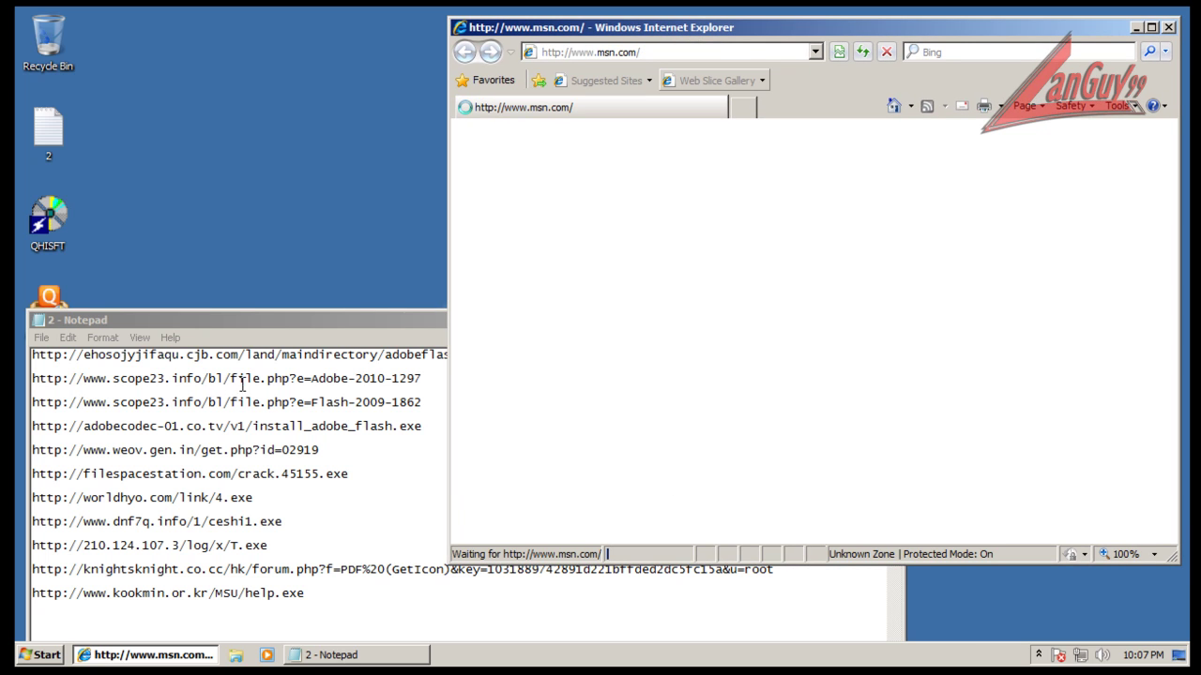
Step: Copy the first URL in the Notepad list, the one ending in adobeflashplayerv10.0.32.20.exe
click(330, 364)
drag(612, 355, 209, 354)
drag(113, 307, 16, 324)
key(ctrl+c)
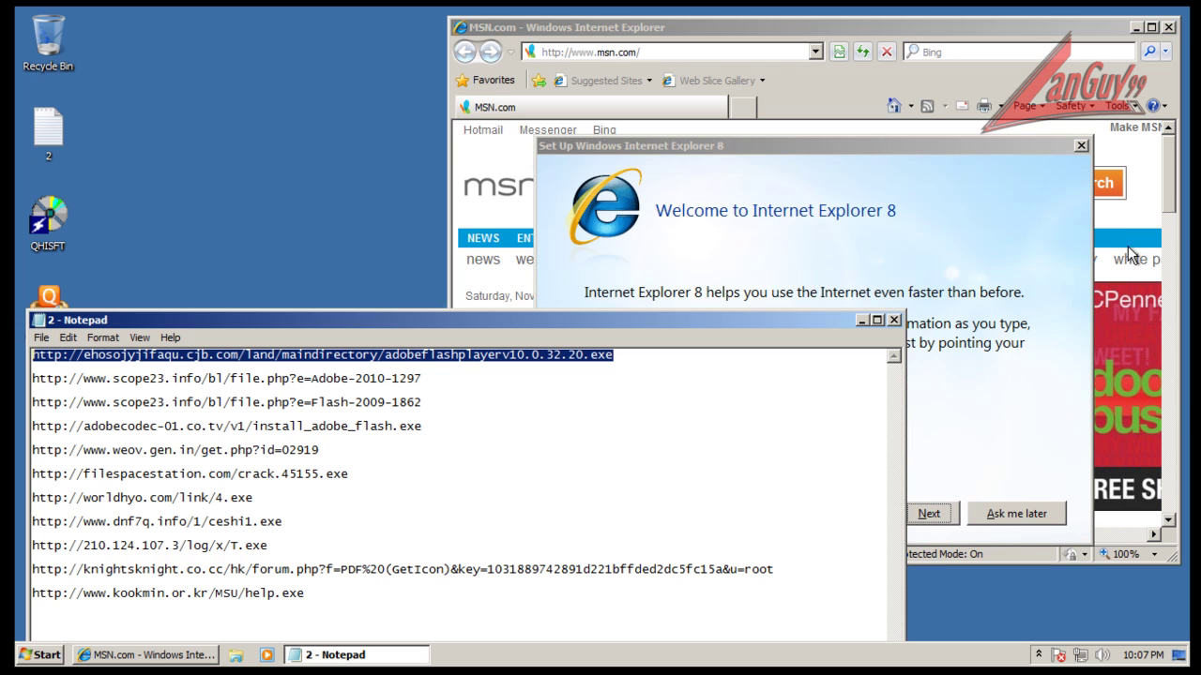
Step: Postpone the Internet Explorer 8 setup and load the copied adobeflashplayerv10.0.32.20.exe URL in the browser
click(998, 350)
click(1018, 514)
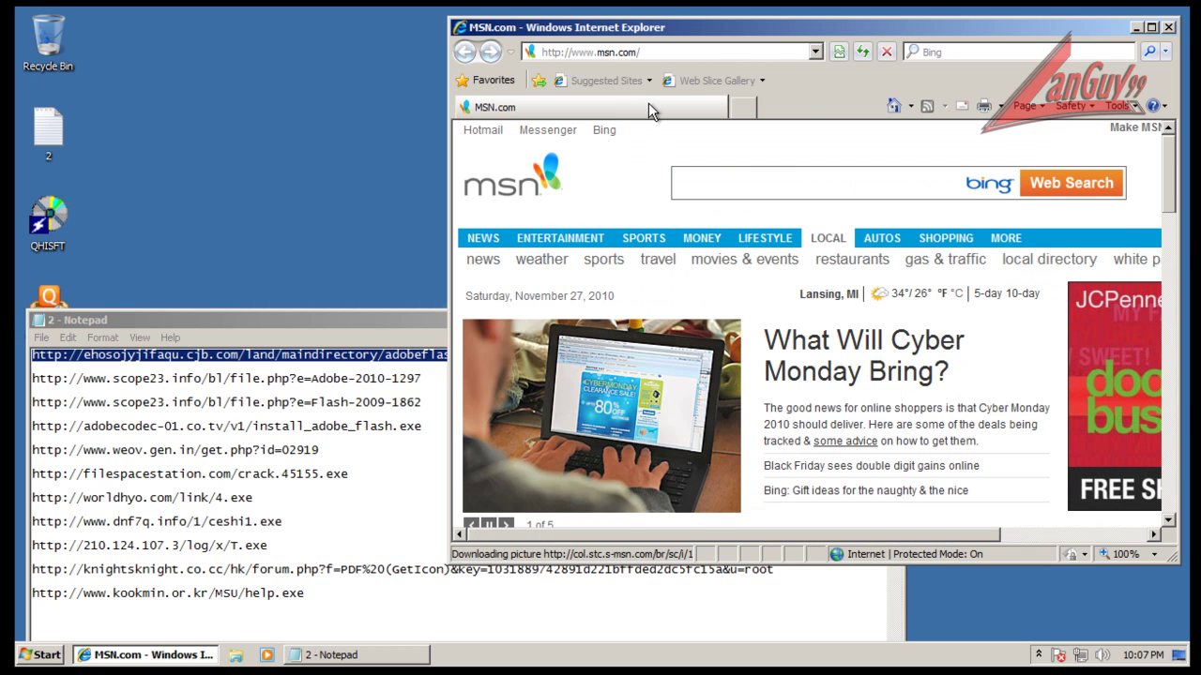
click(669, 52)
key(ctrl+v)
key(Return)
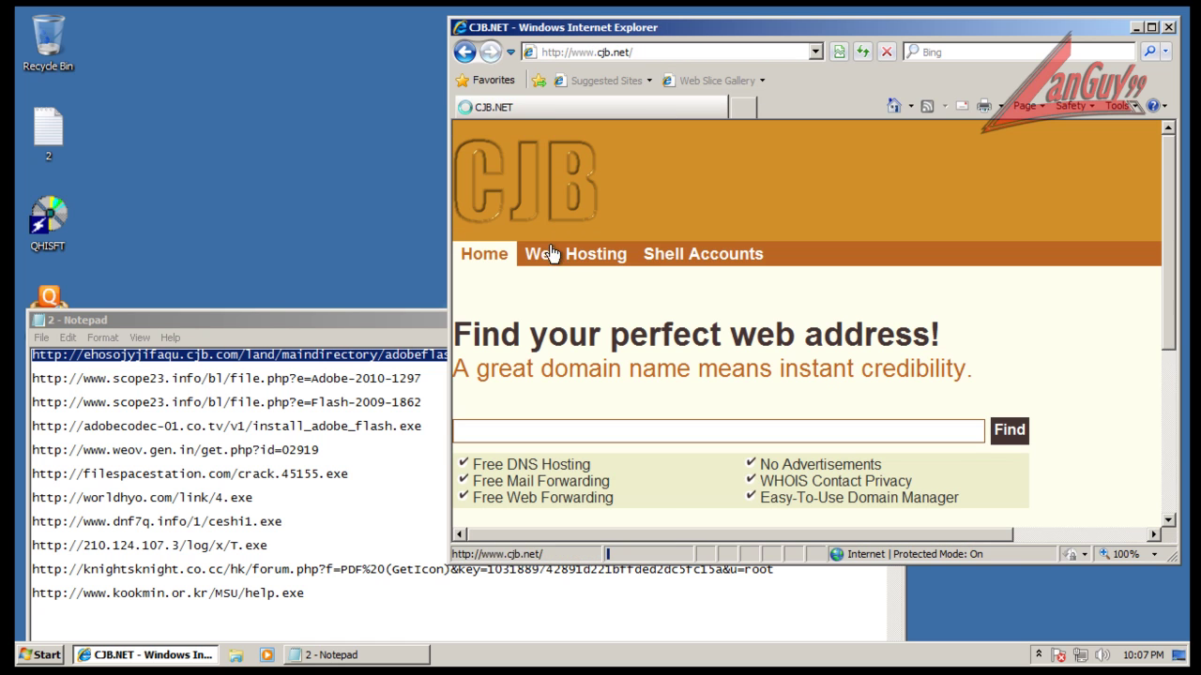
scroll(600, 304, down, 5)
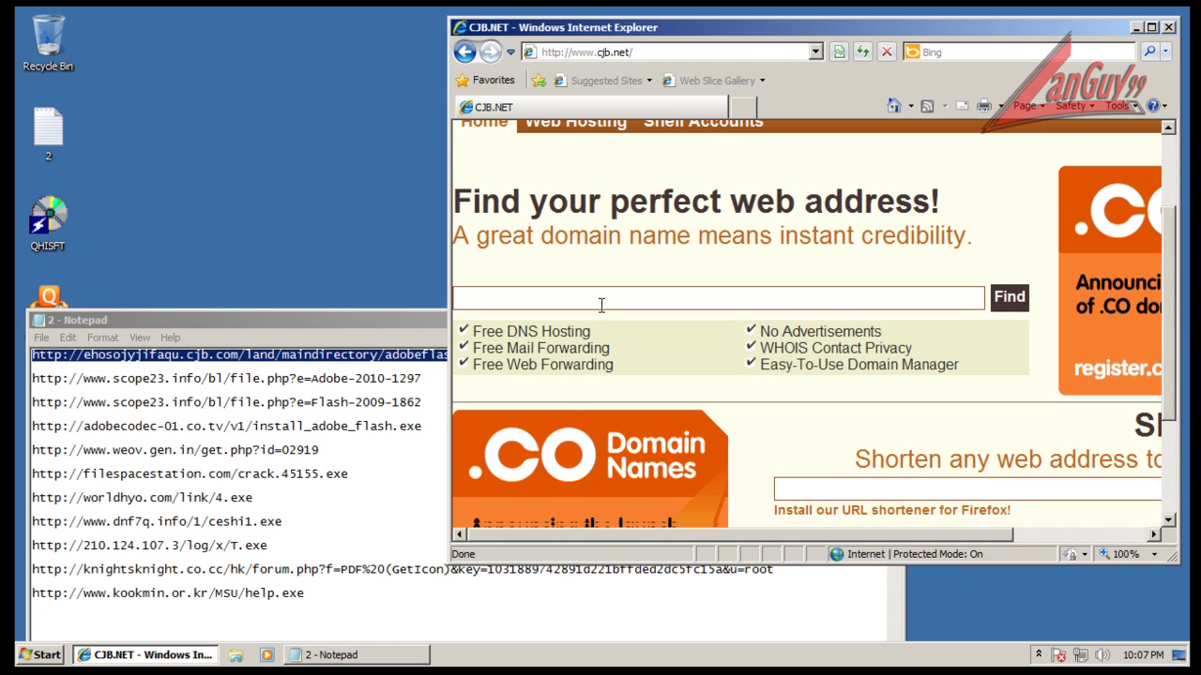
click(356, 368)
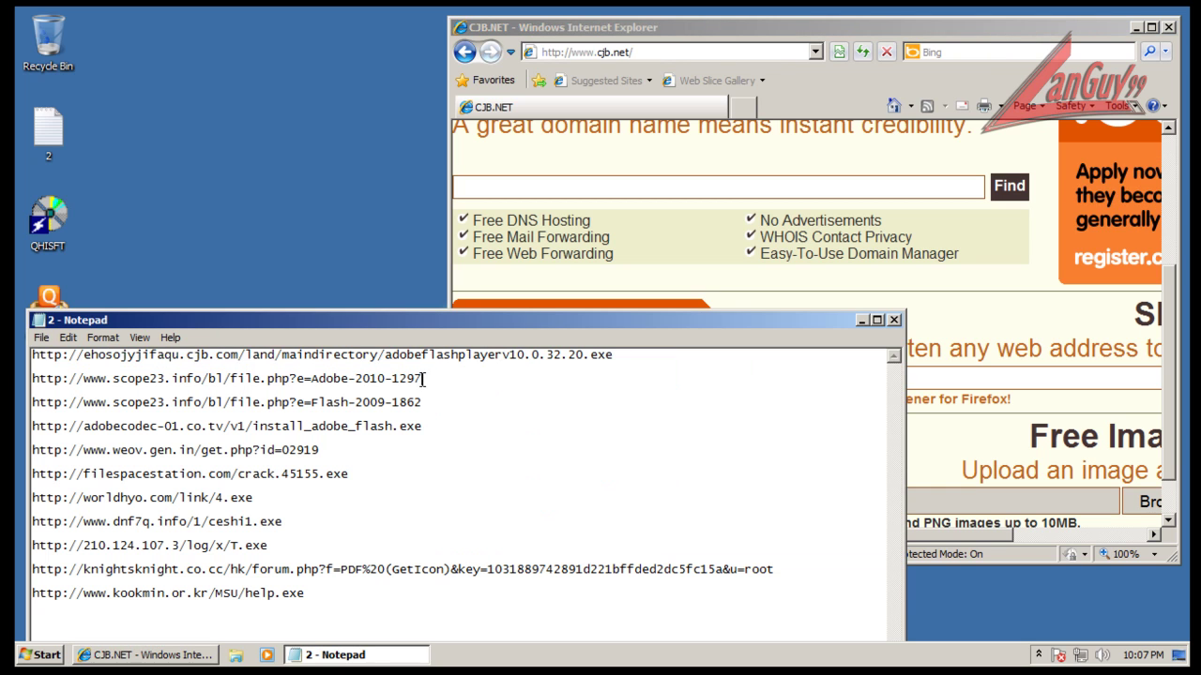
click(423, 378)
key(shift+Home)
key(ctrl+c)
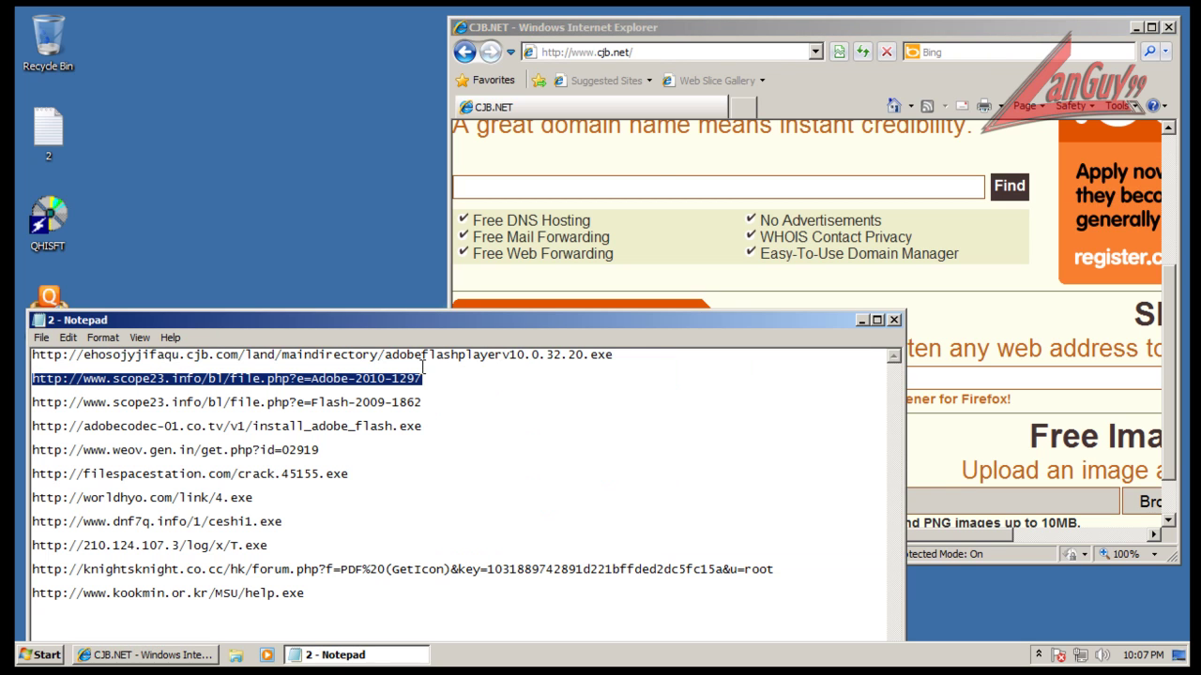
click(660, 48)
key(ctrl+v)
key(Return)
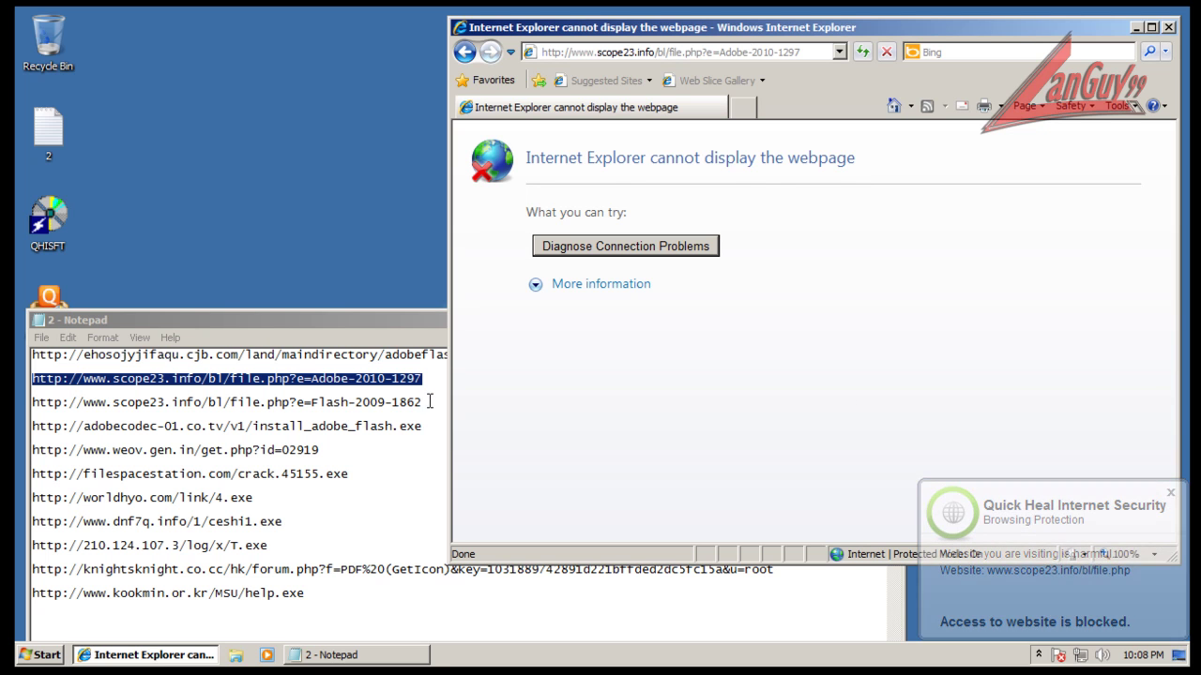
drag(34, 402, 419, 394)
key(ctrl+c)
click(722, 49)
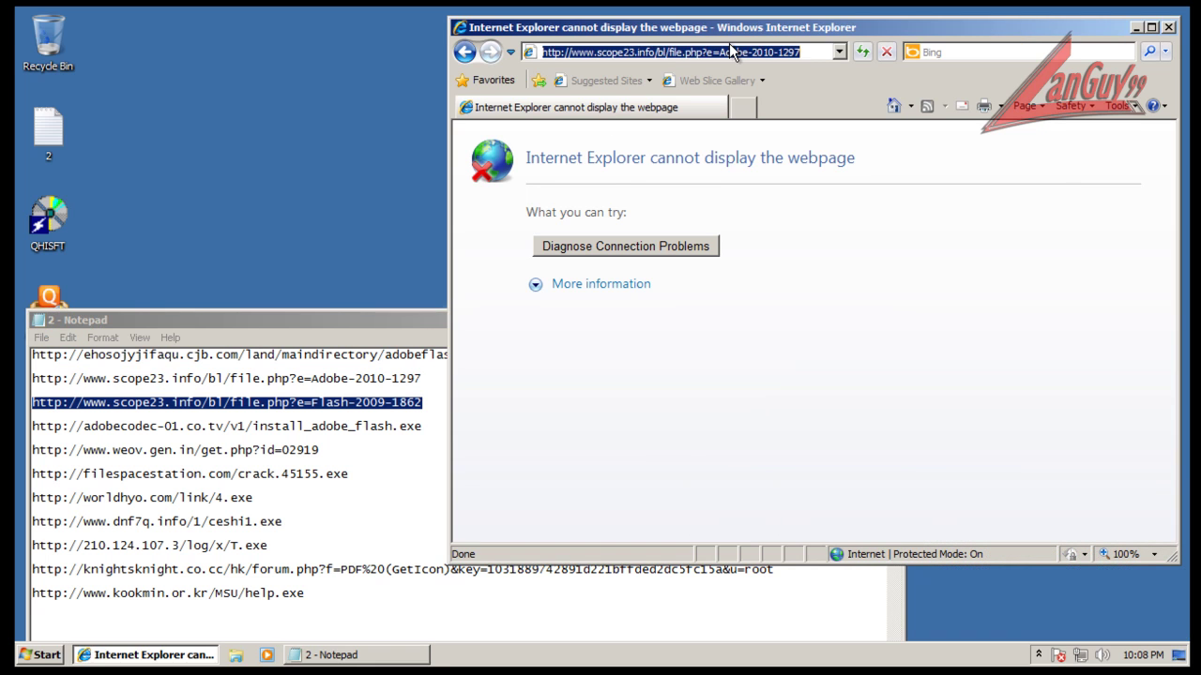
key(ctrl+v)
key(Return)
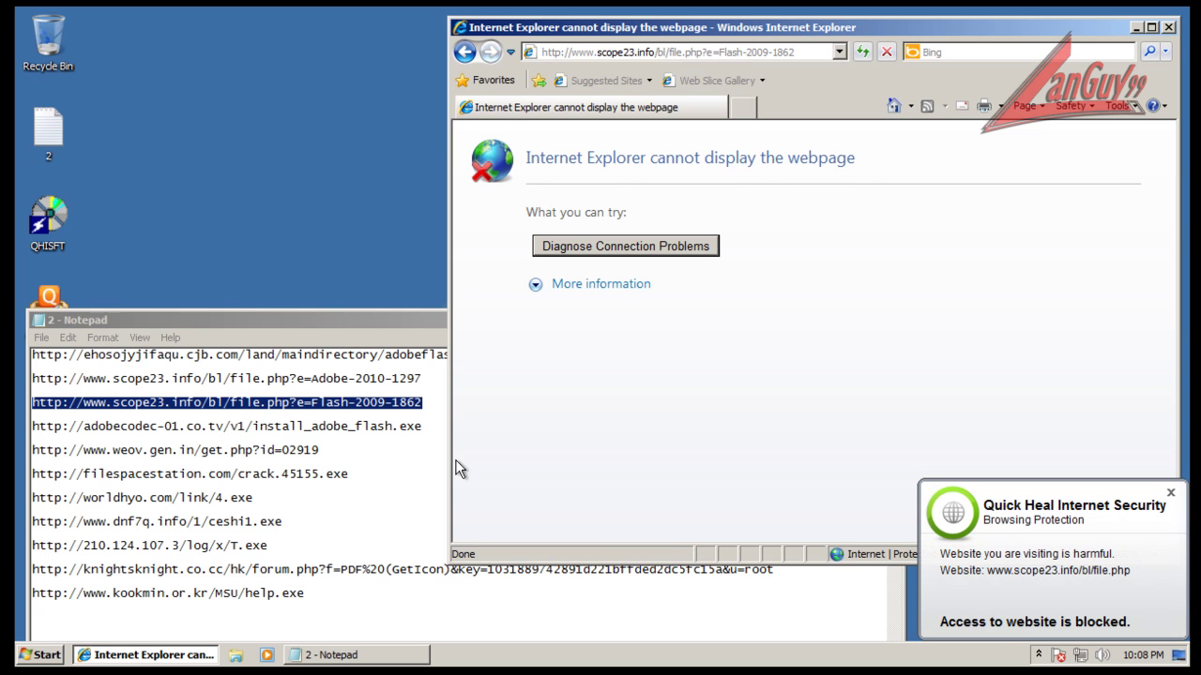
click(431, 428)
key(shift+Home)
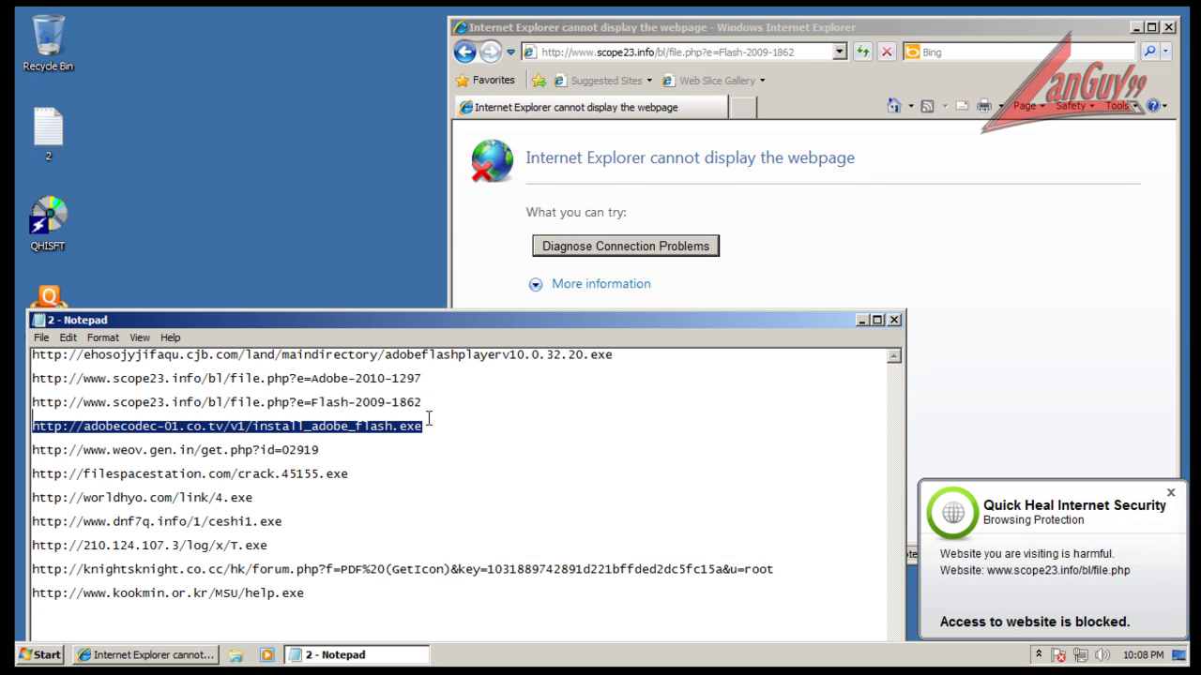
key(ctrl+c)
click(805, 52)
key(ctrl+v)
key(Return)
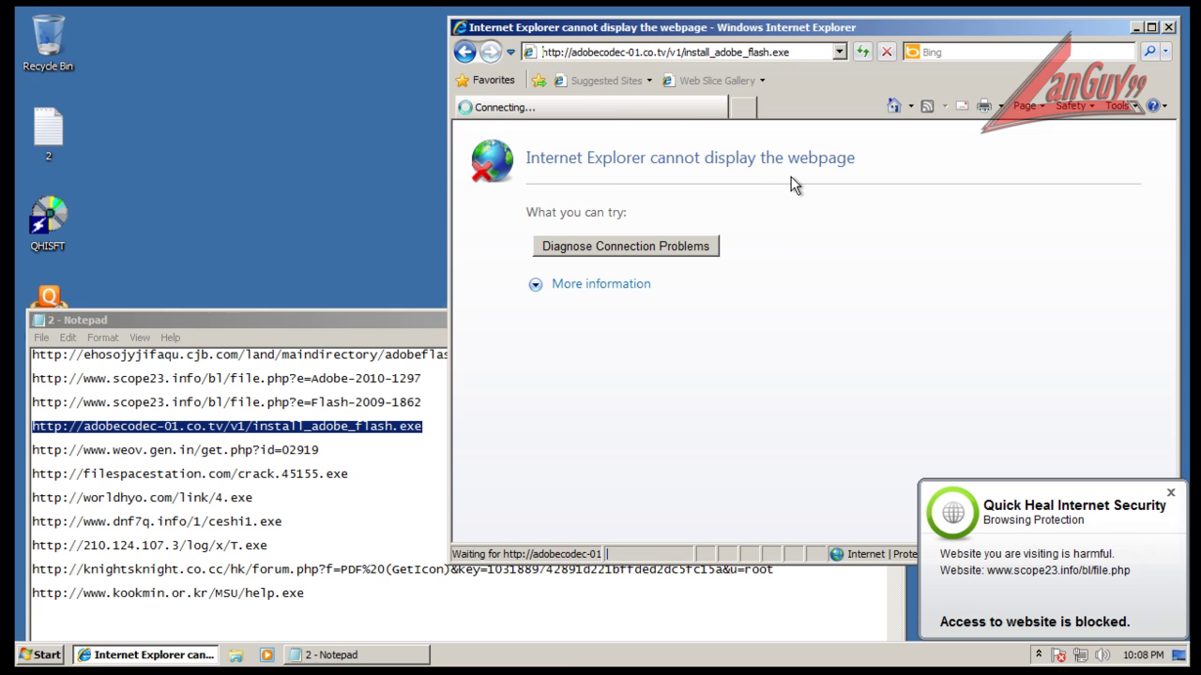
click(1171, 492)
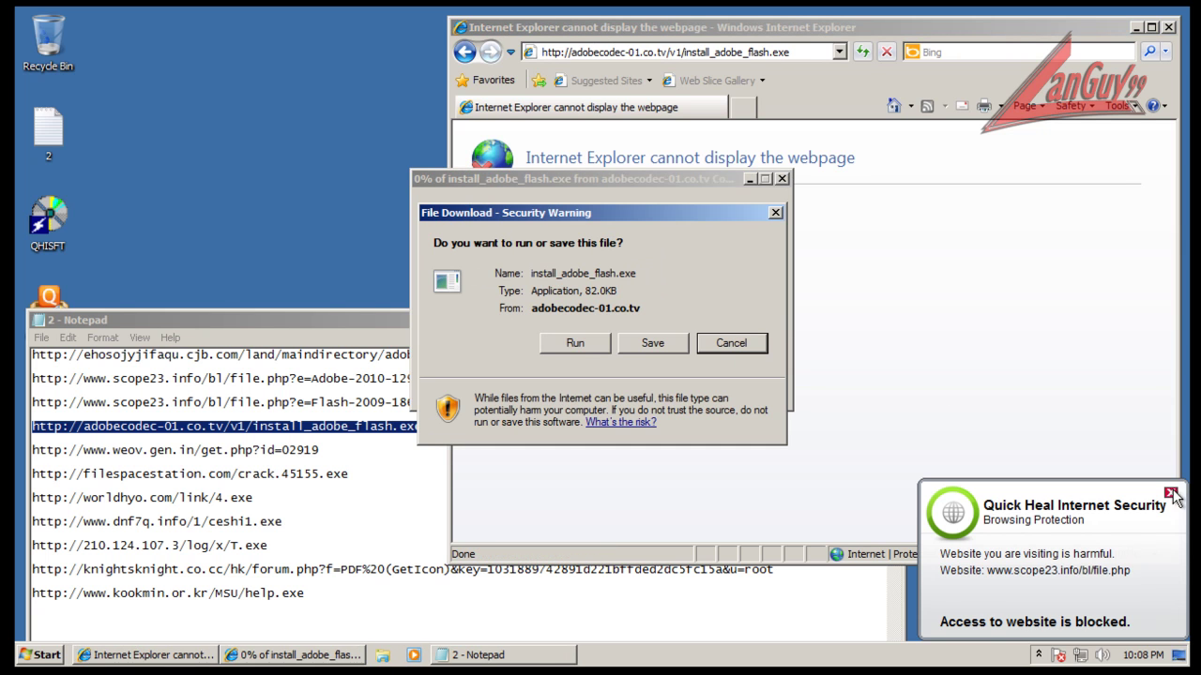
Step: Run the downloaded install_adobe_flash.exe and allow it to make changes to the computer
click(586, 343)
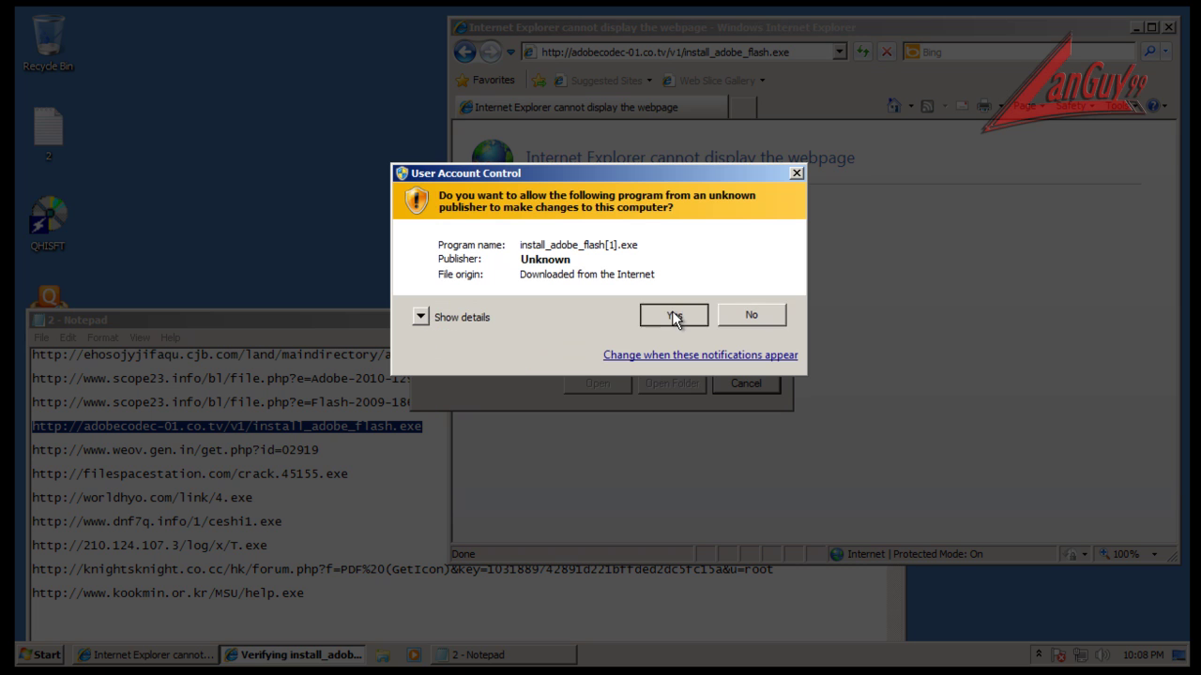
click(671, 317)
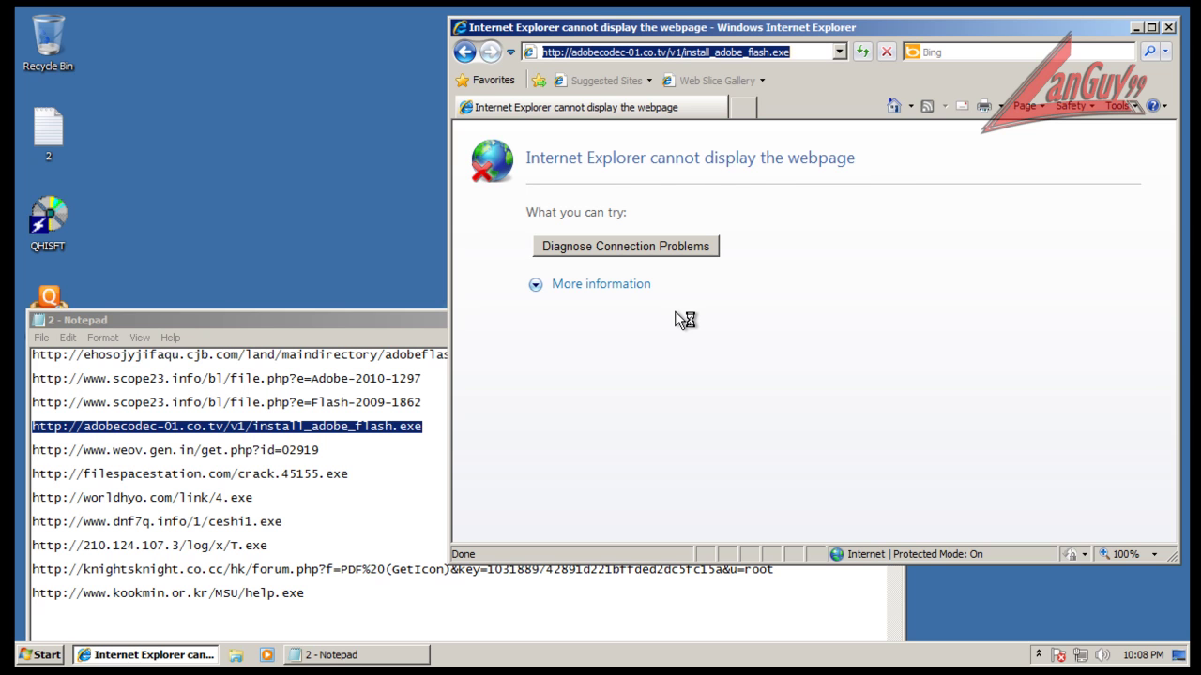
click(321, 448)
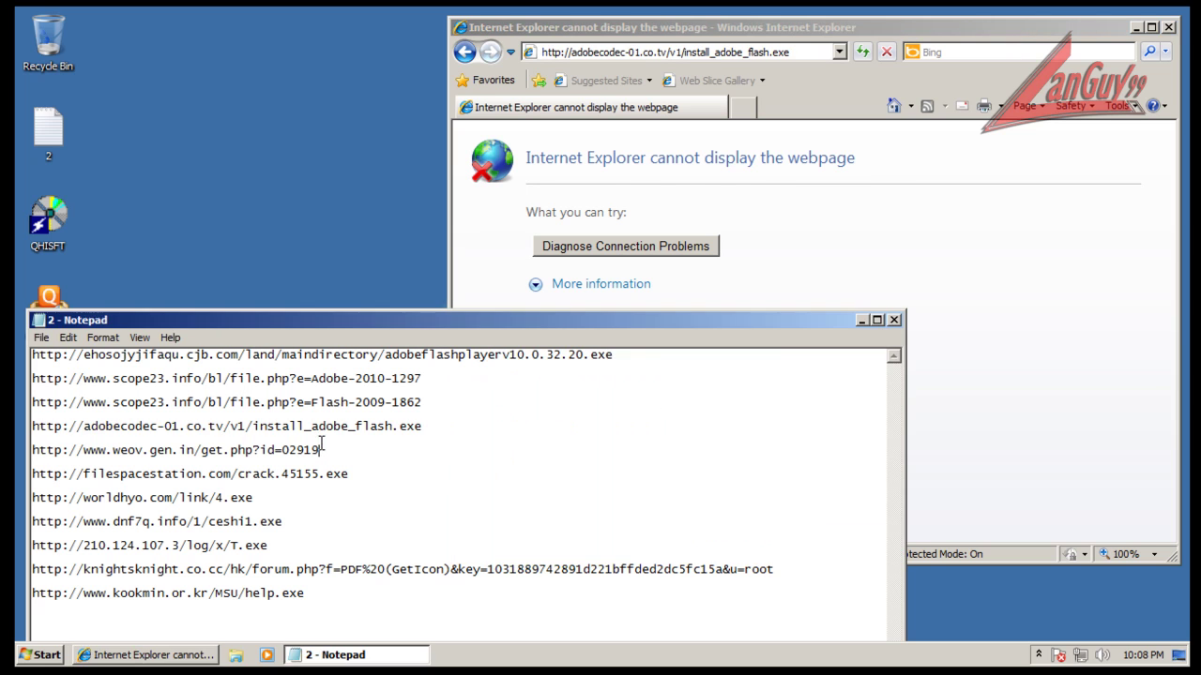
key(shift+Home)
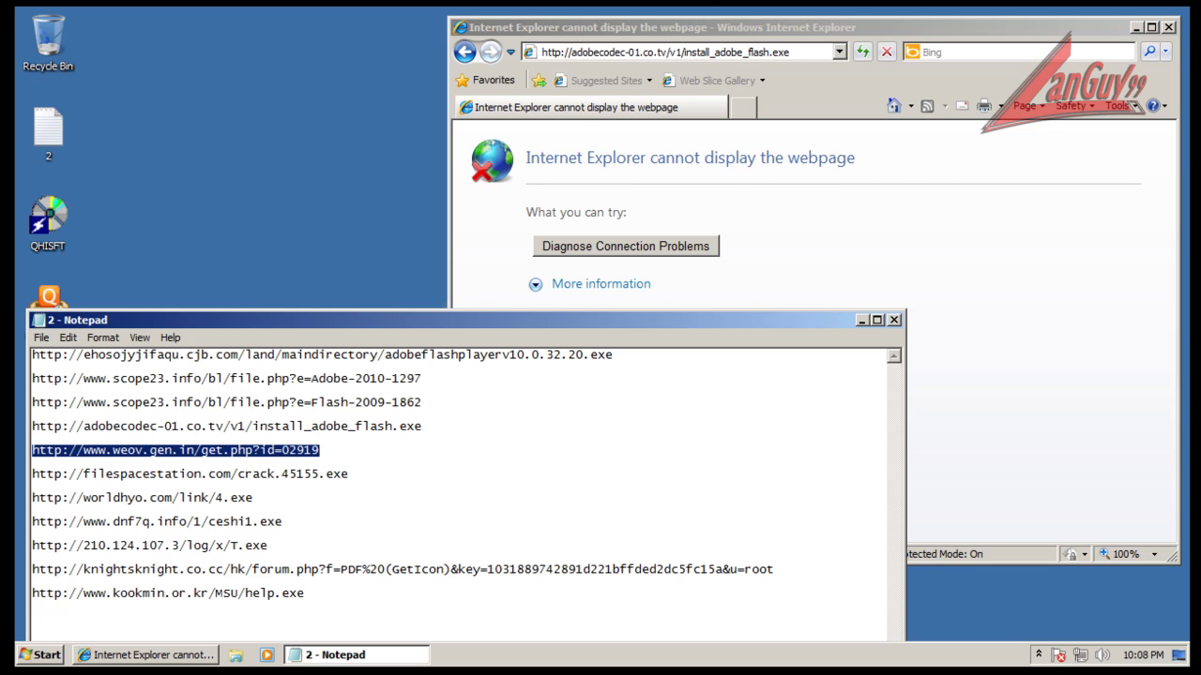
click(704, 49)
click(704, 49)
key(ctrl+v)
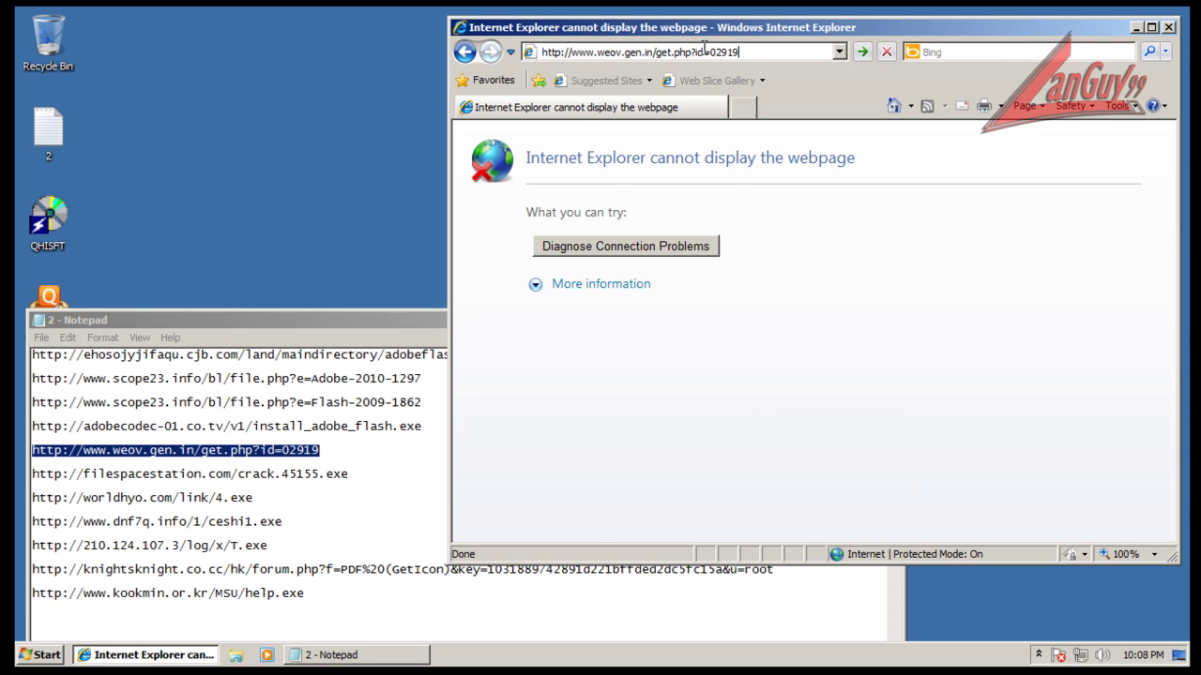
key(Return)
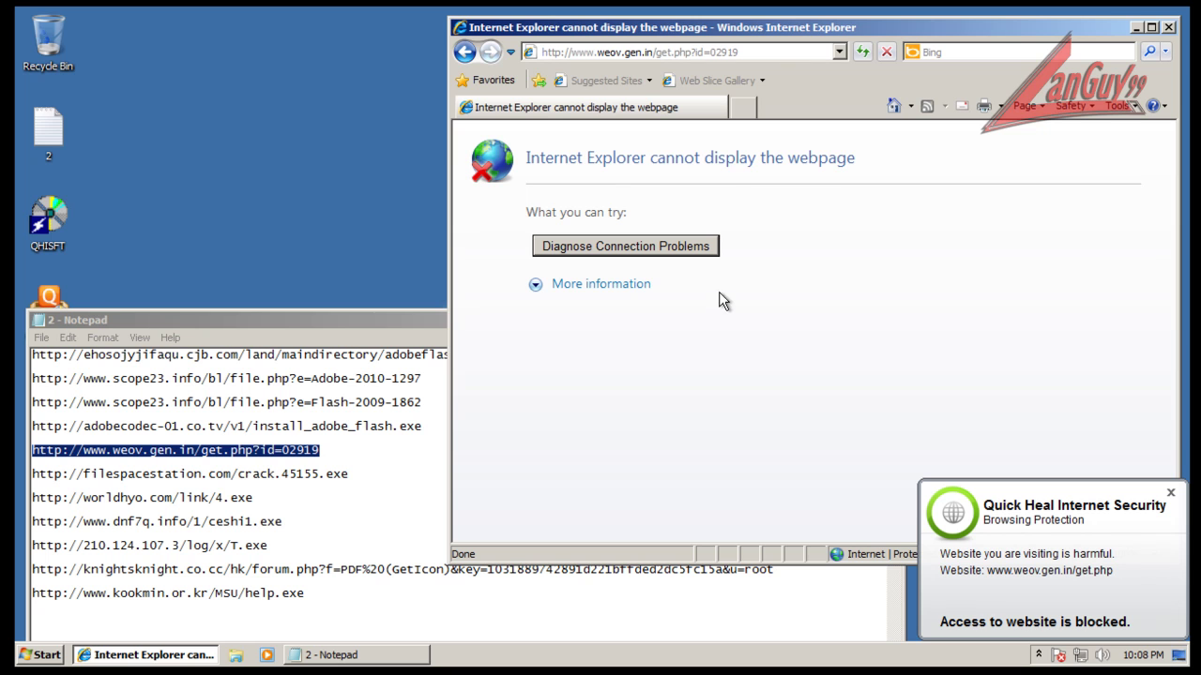
double_click(351, 469)
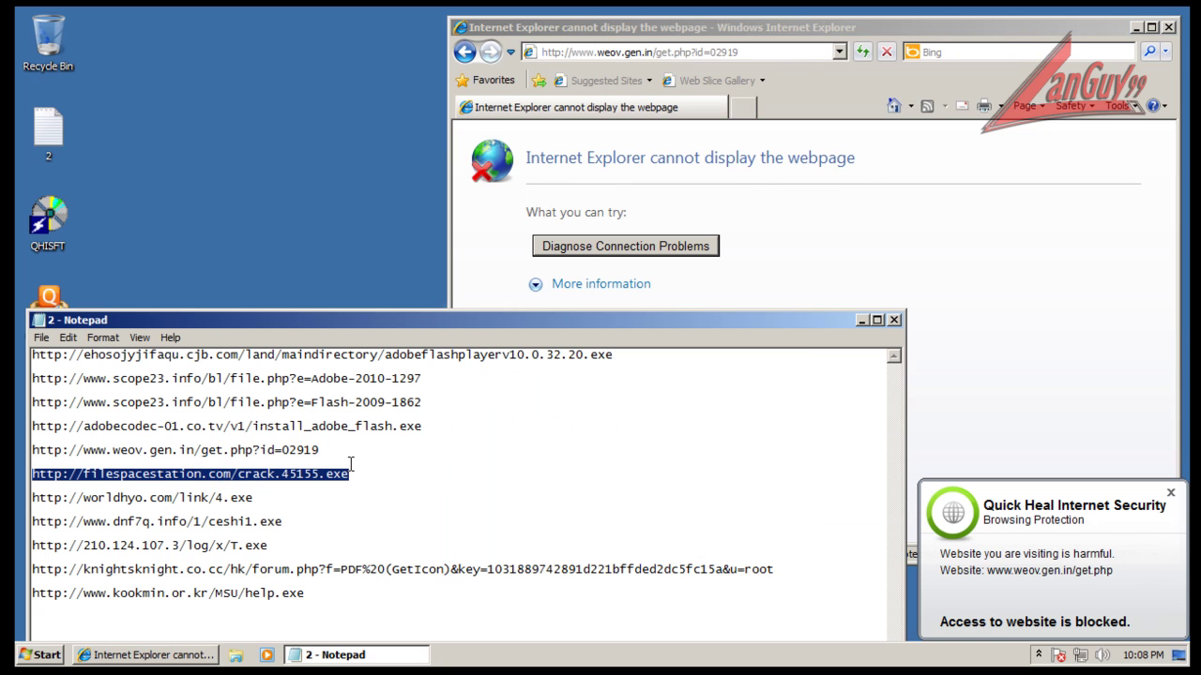
click(637, 52)
key(ctrl+v)
key(Return)
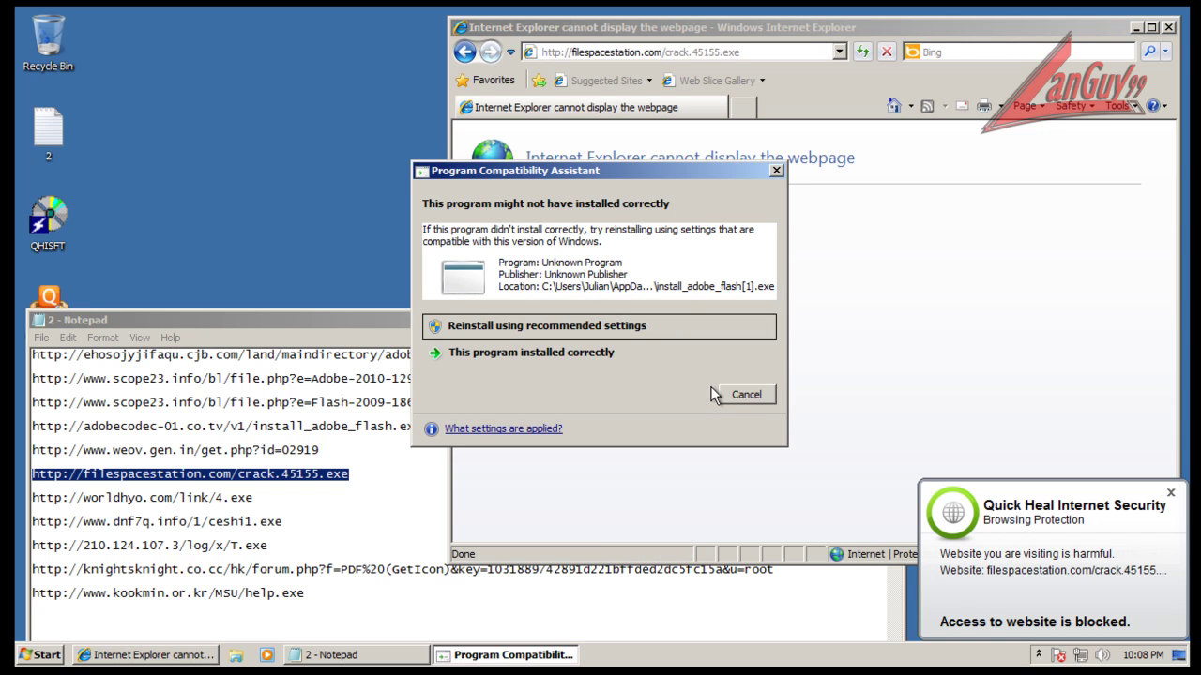
click(742, 395)
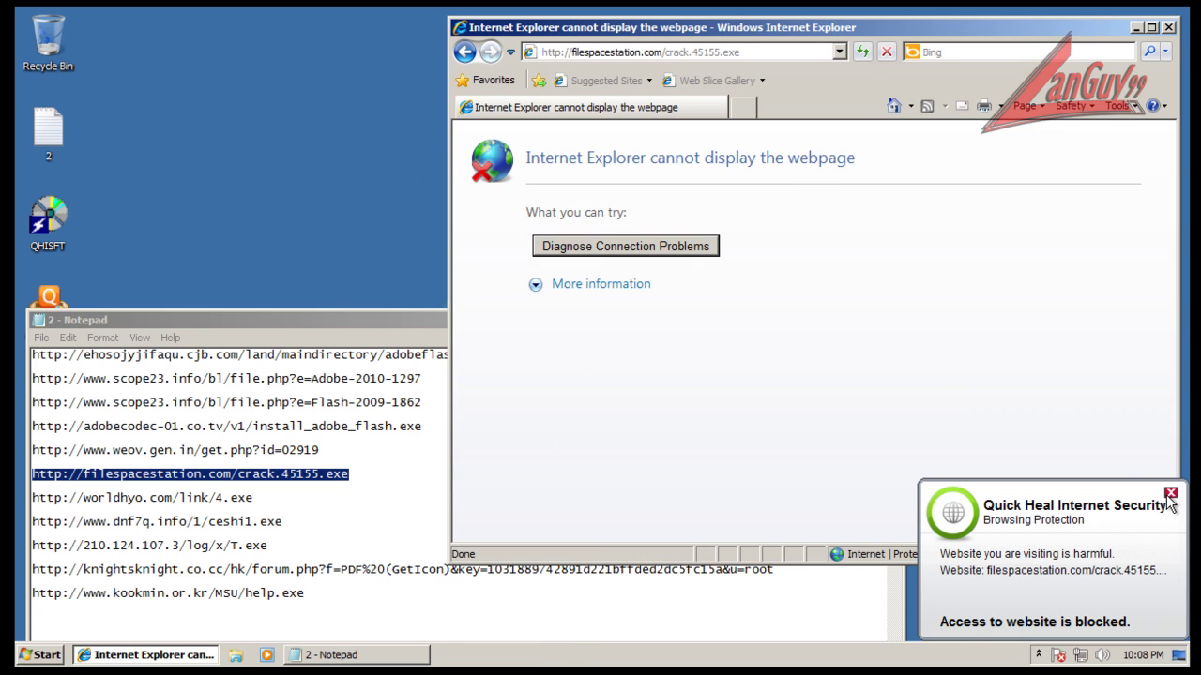
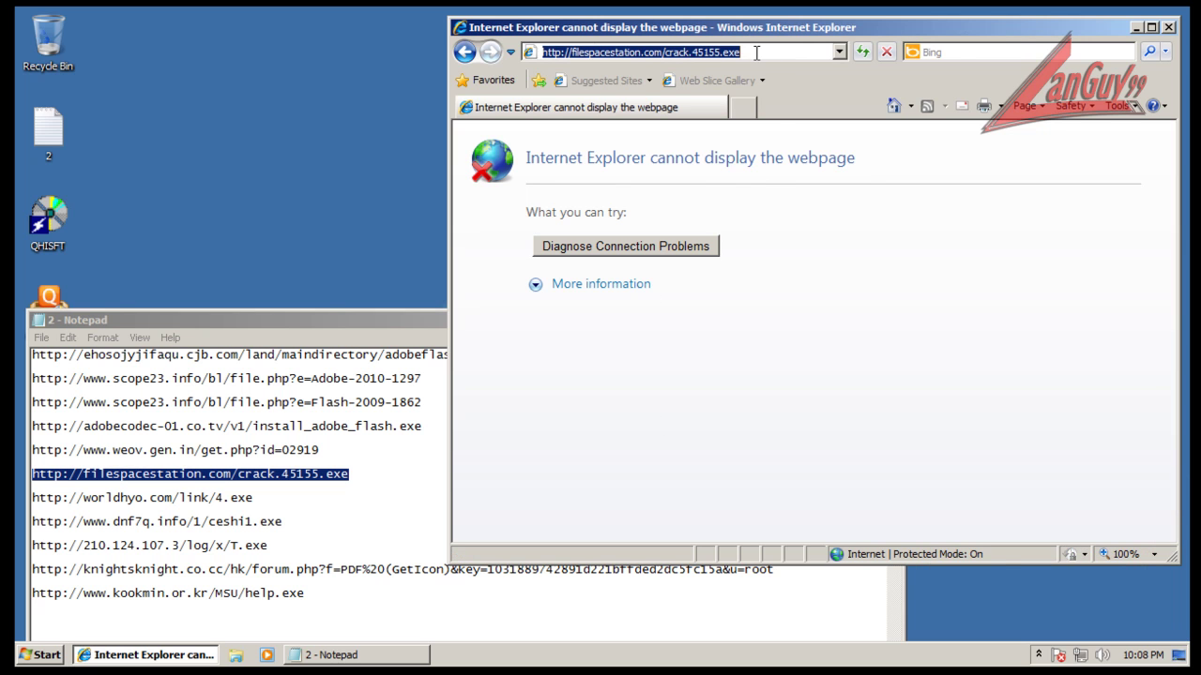
text(http://filespacestation.com/crack.45155.exe)
key(Return)
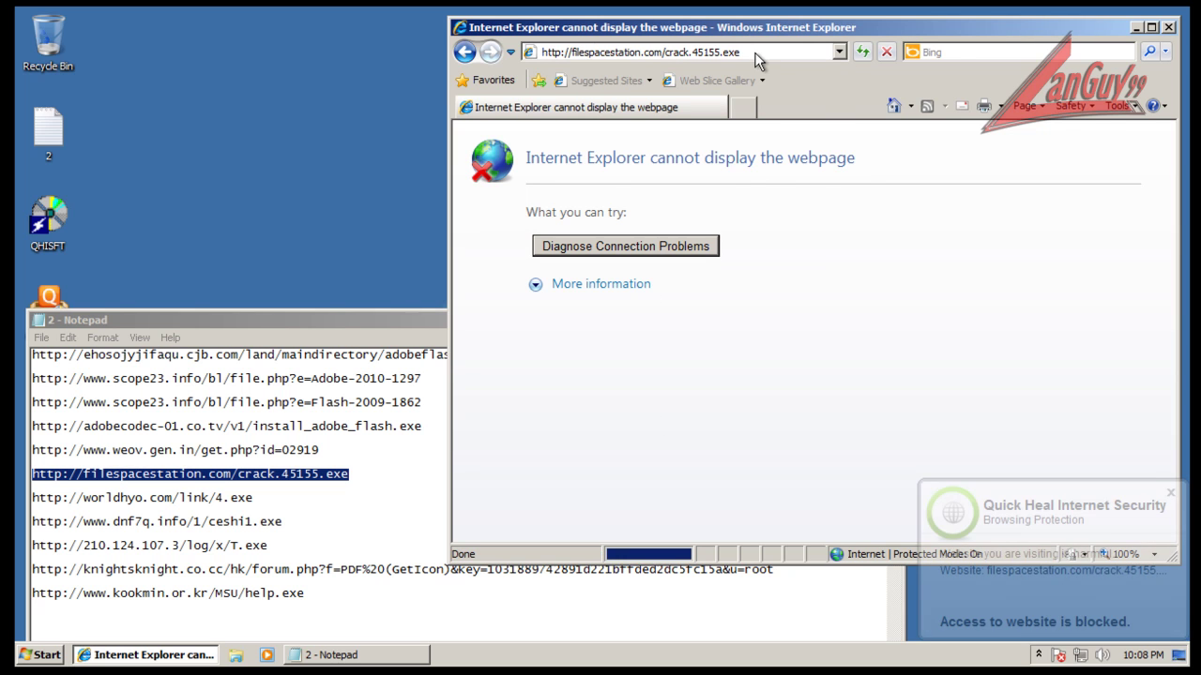
click(1167, 492)
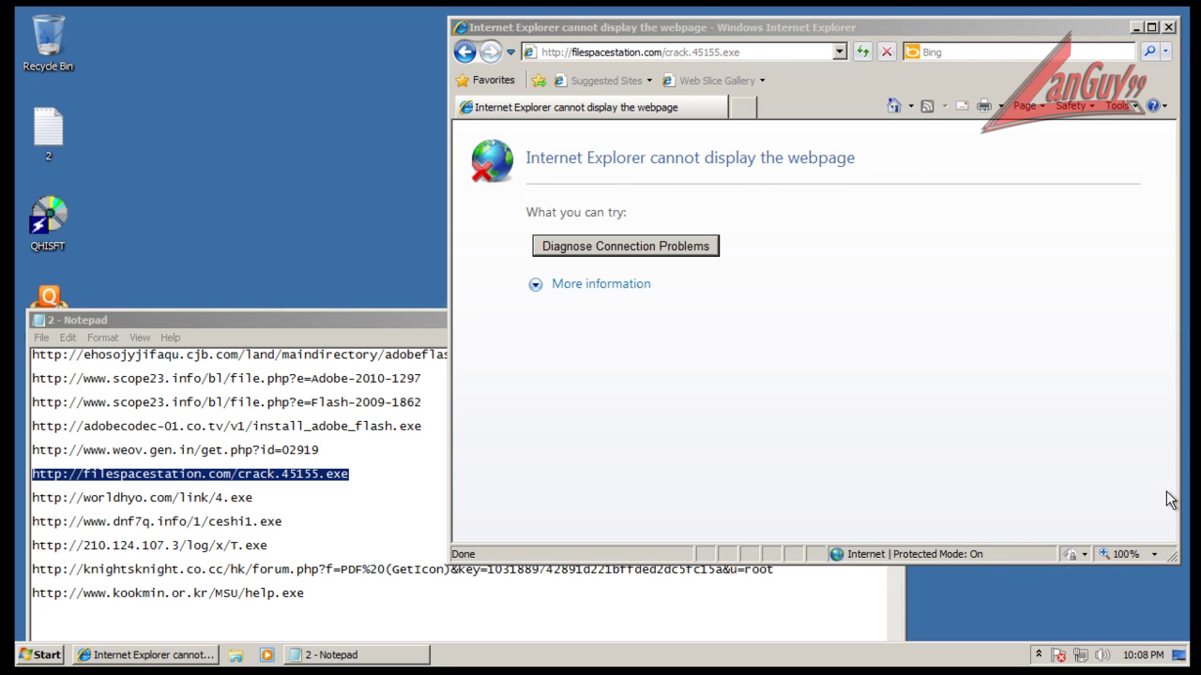
click(256, 492)
key(shift+Home)
key(ctrl+c)
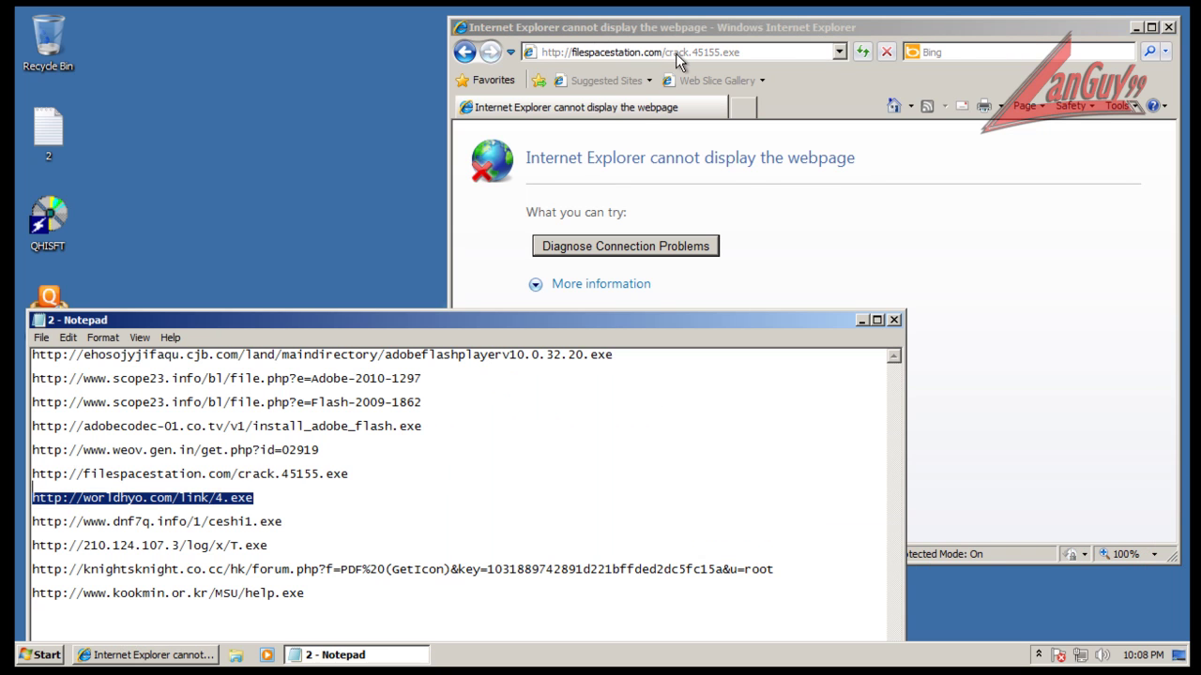
click(659, 52)
key(ctrl+v)
key(Return)
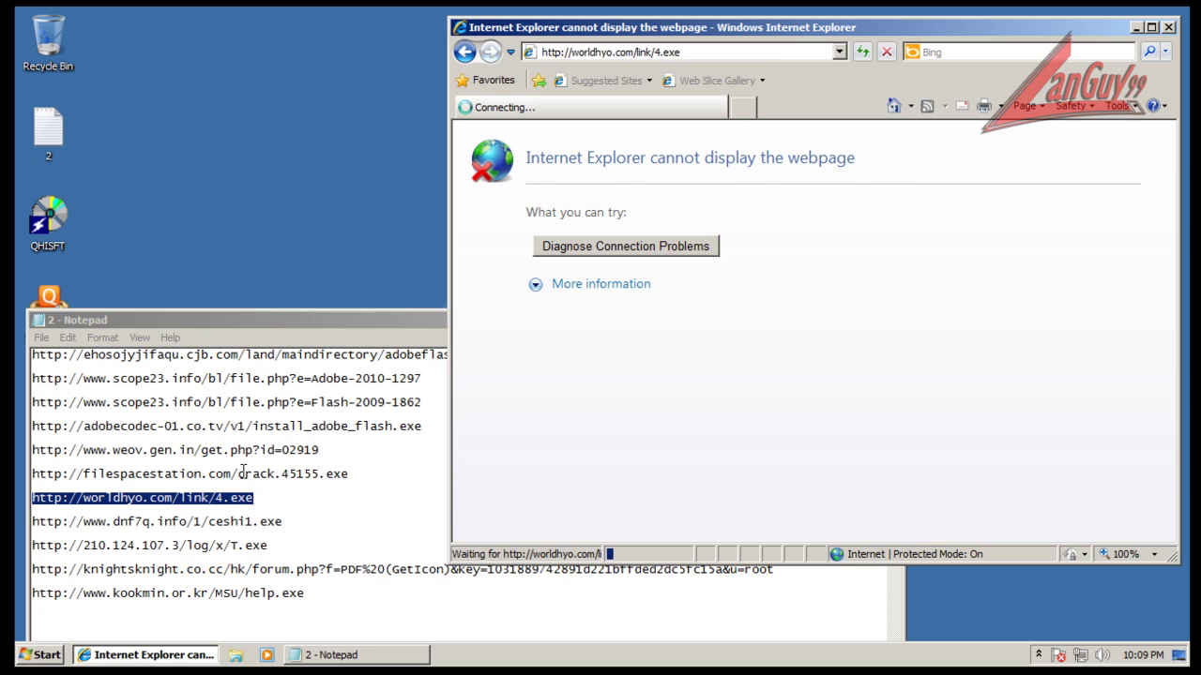
click(279, 519)
key(shift+Home)
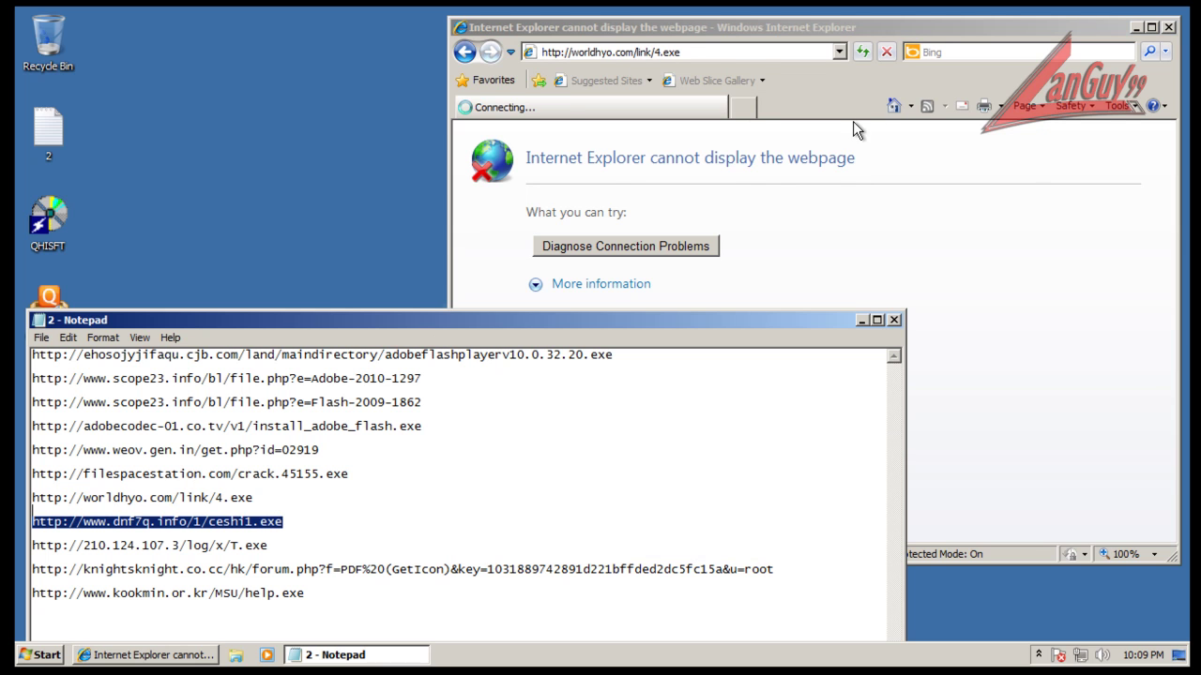
click(742, 106)
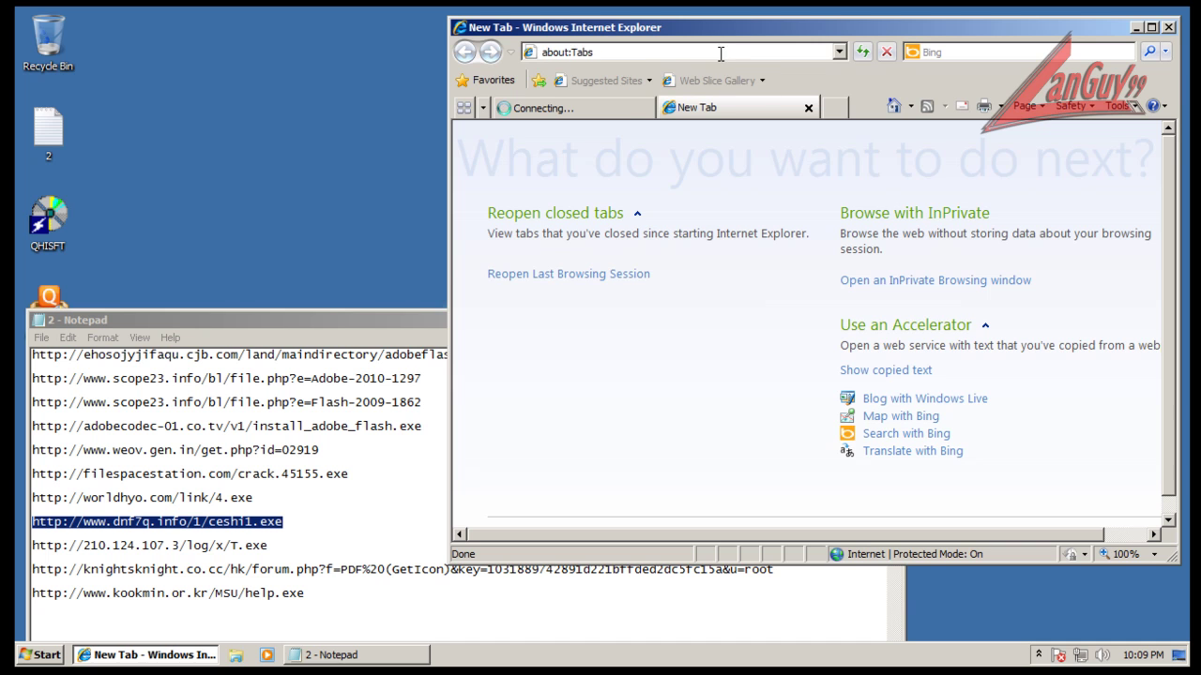
key(ctrl+v)
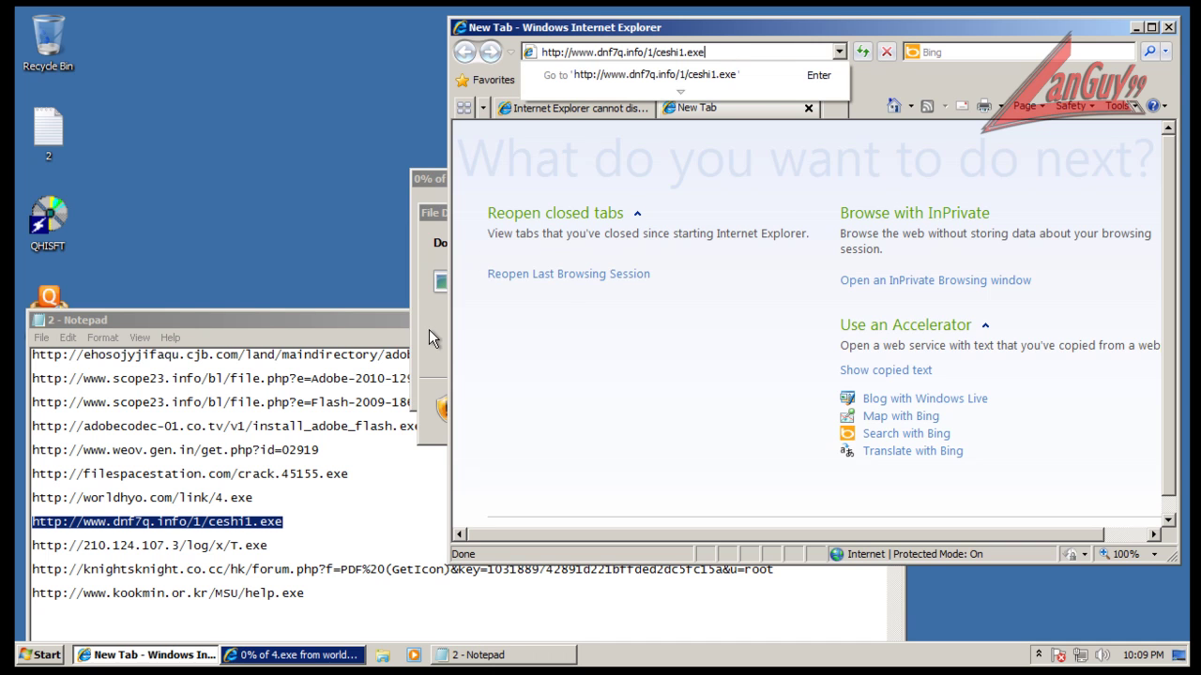
Step: Bring forward the 4.exe download prompt and run the file despite its unverified publisher
click(428, 330)
click(600, 341)
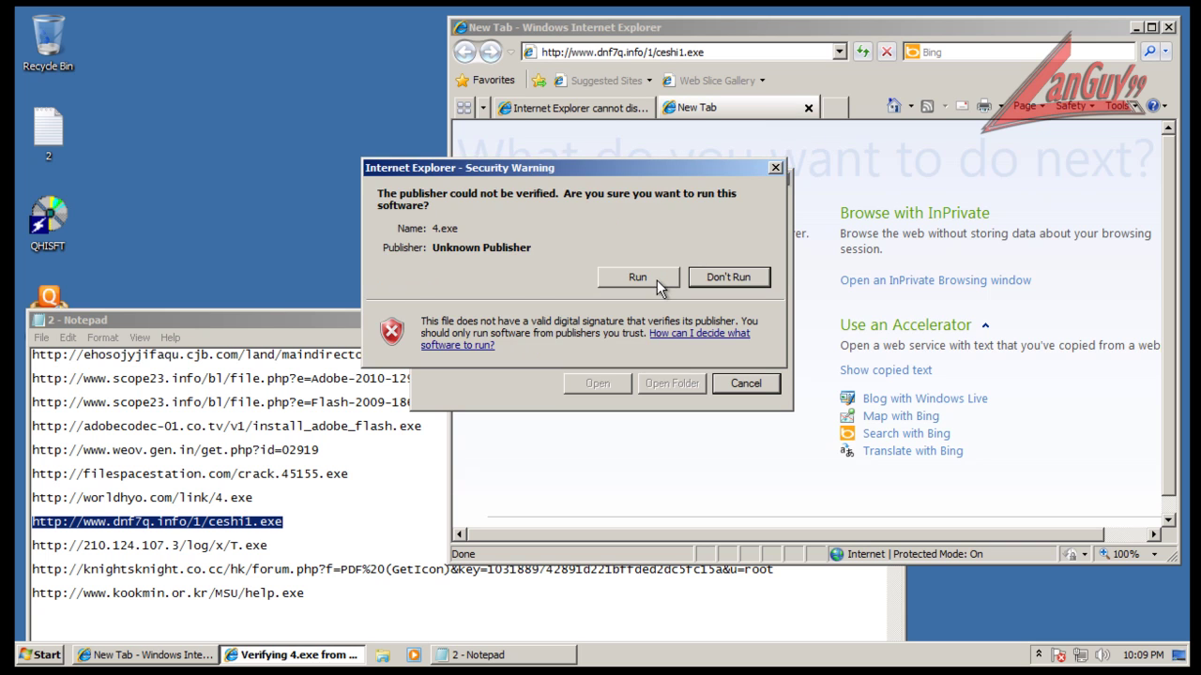
click(657, 279)
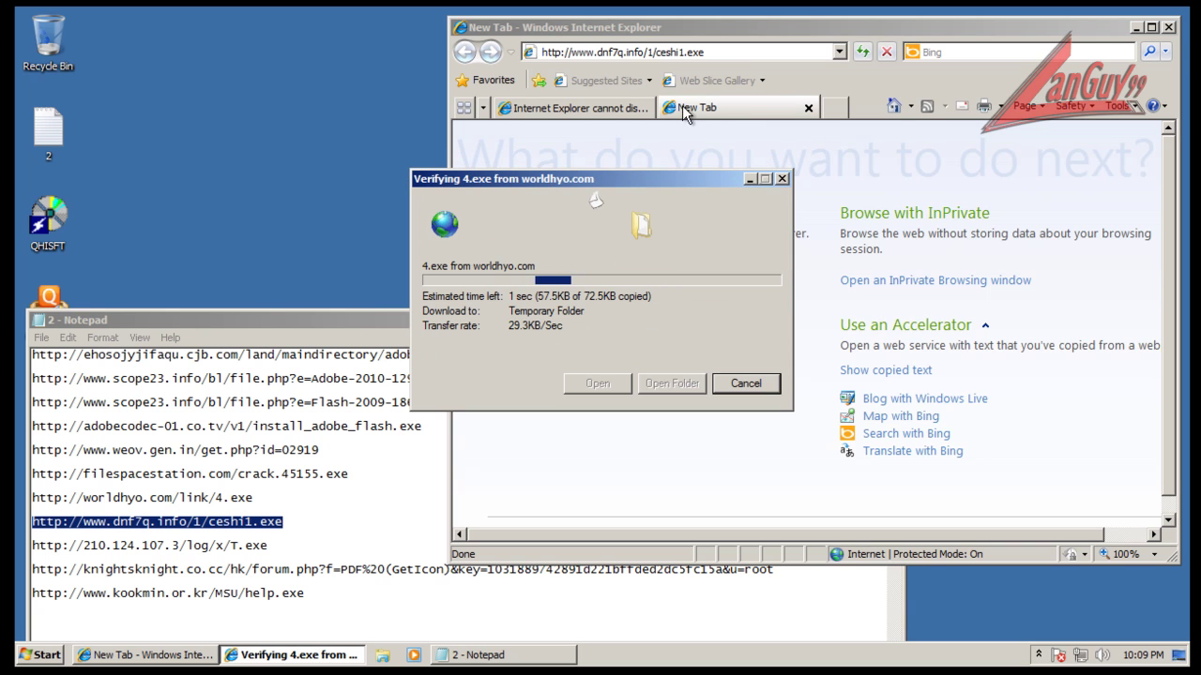
click(725, 106)
right_click(716, 53)
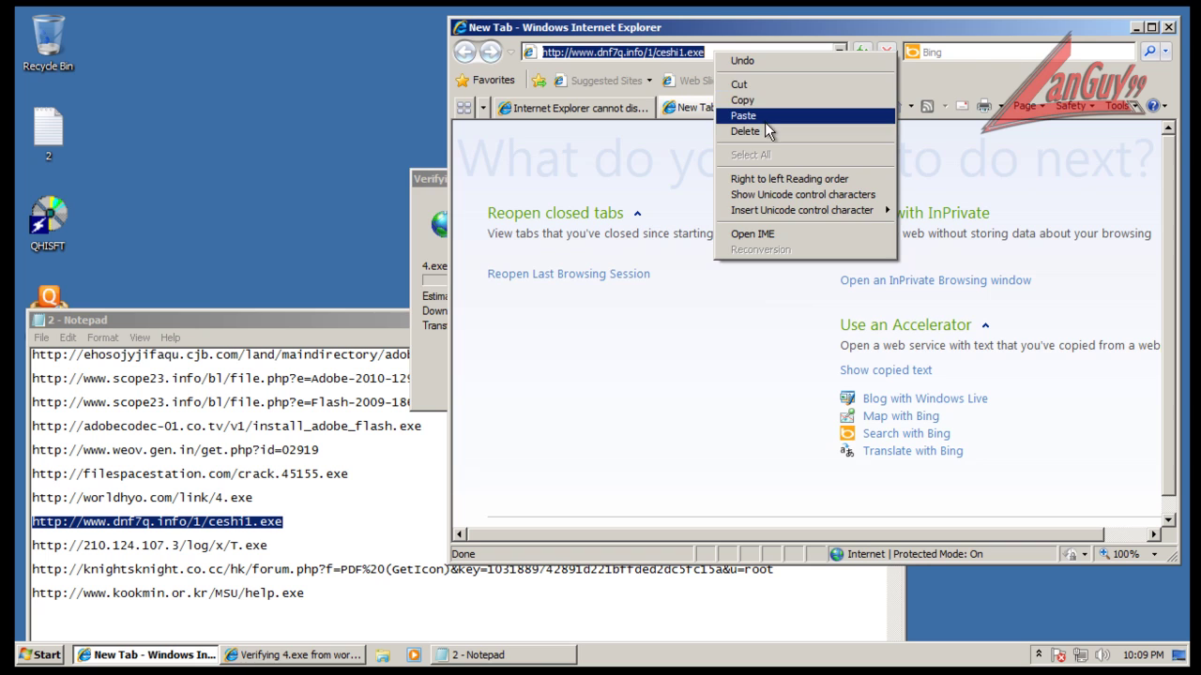
click(765, 119)
key(Return)
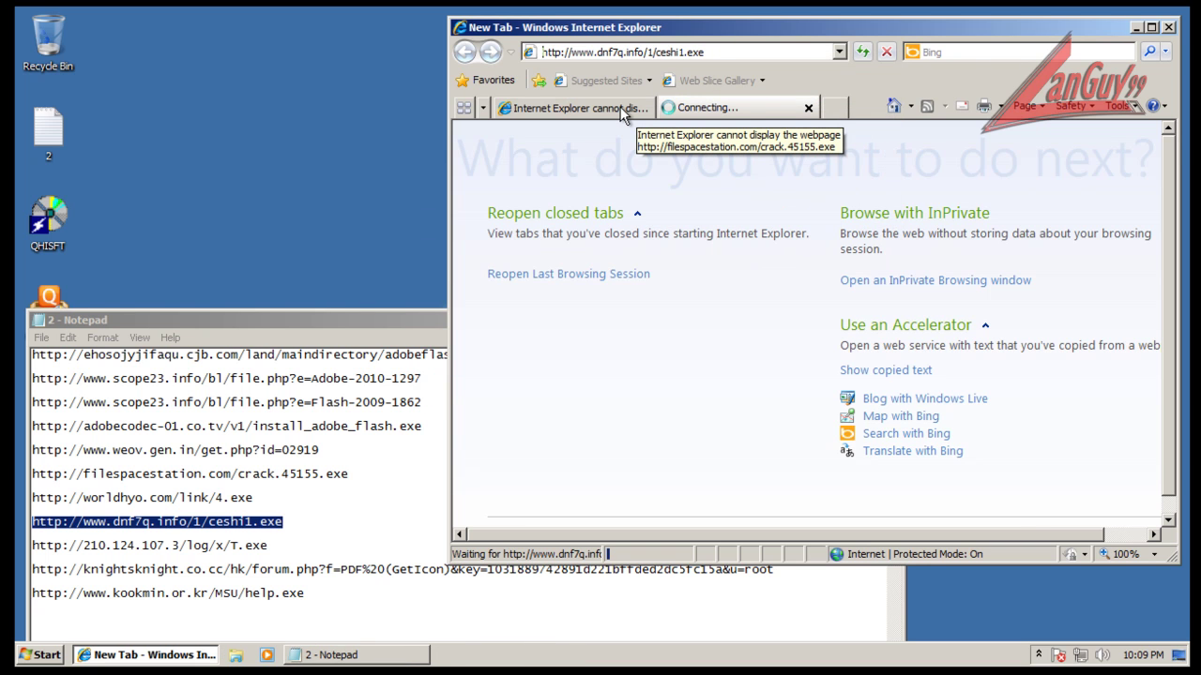
Step: Close the older browser tab and allow the downloaded ceshi1[1].exe to make changes to the computer
click(622, 110)
click(641, 106)
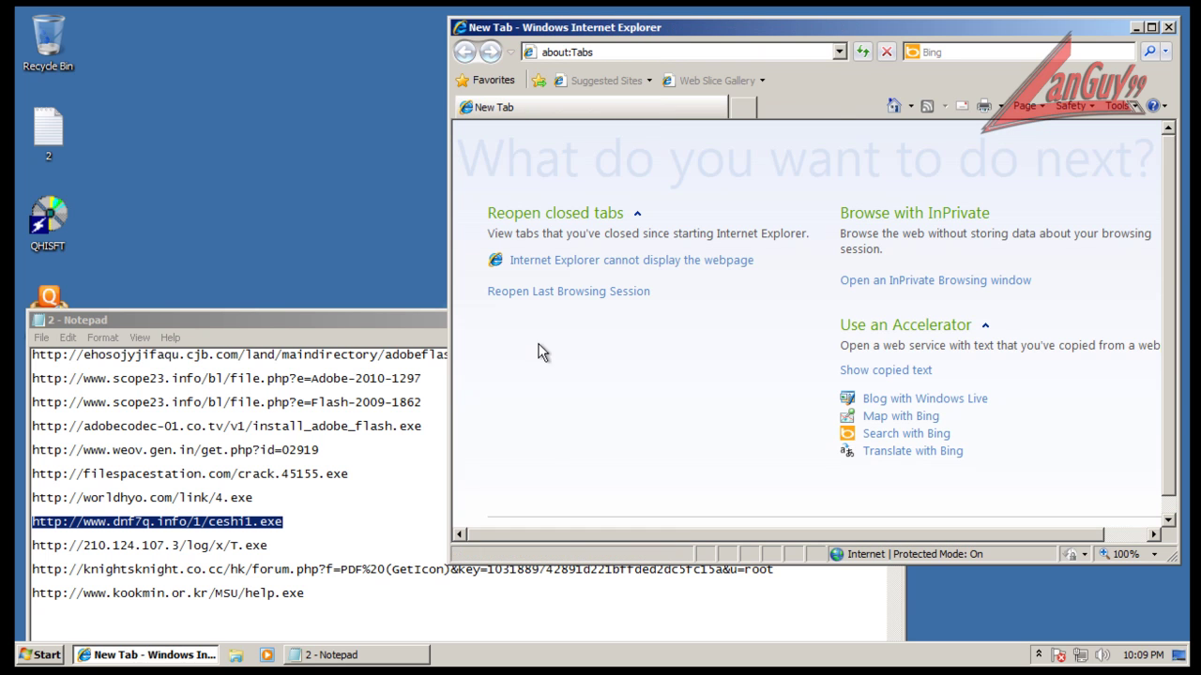
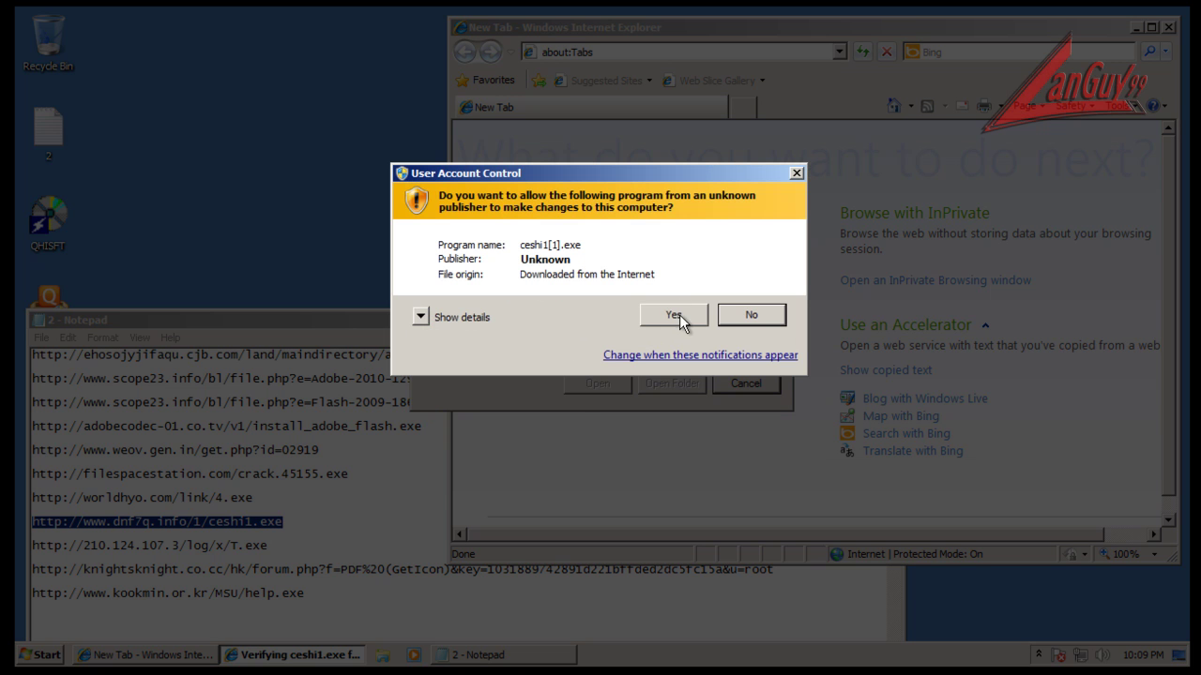
click(681, 314)
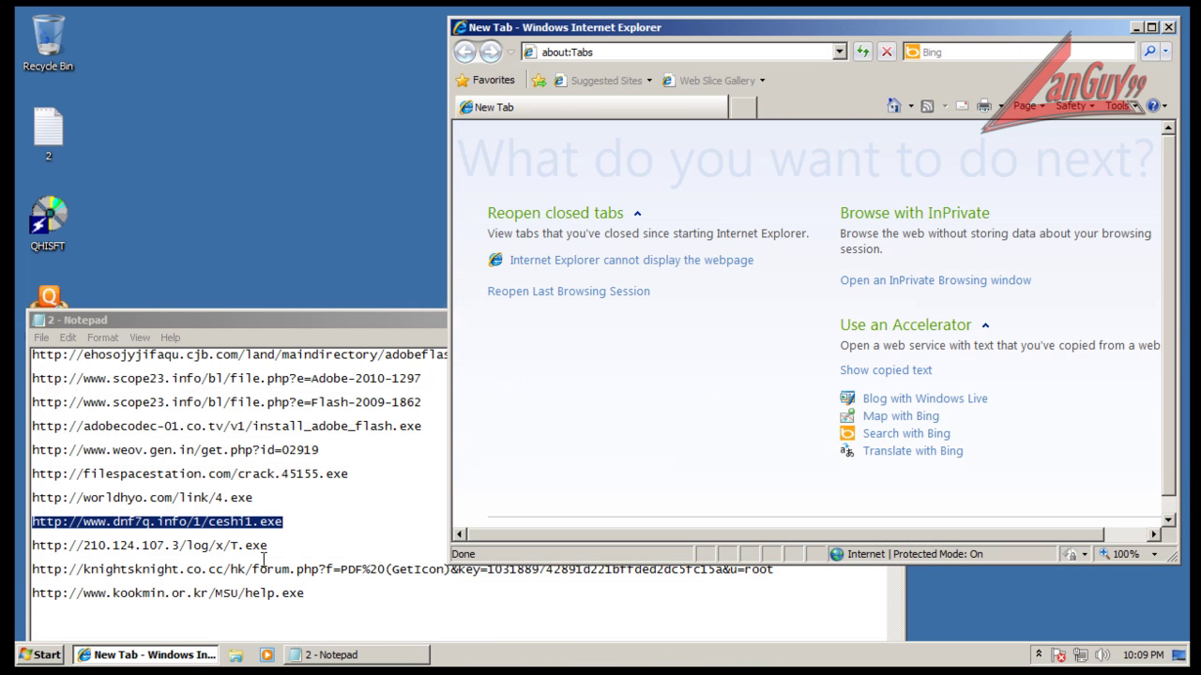
Step: Return to the URL list, acknowledge the DNAScan warning for C:\1.exe, and cancel the Program Compatibility Assistant
click(264, 560)
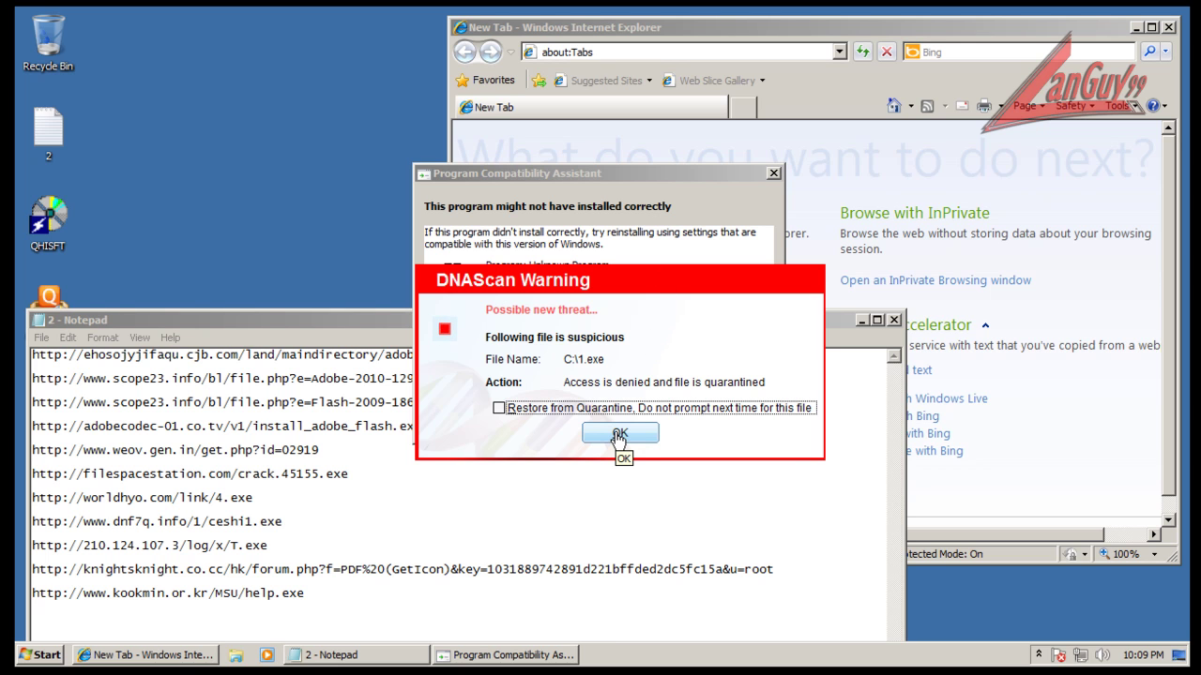
click(618, 434)
click(738, 396)
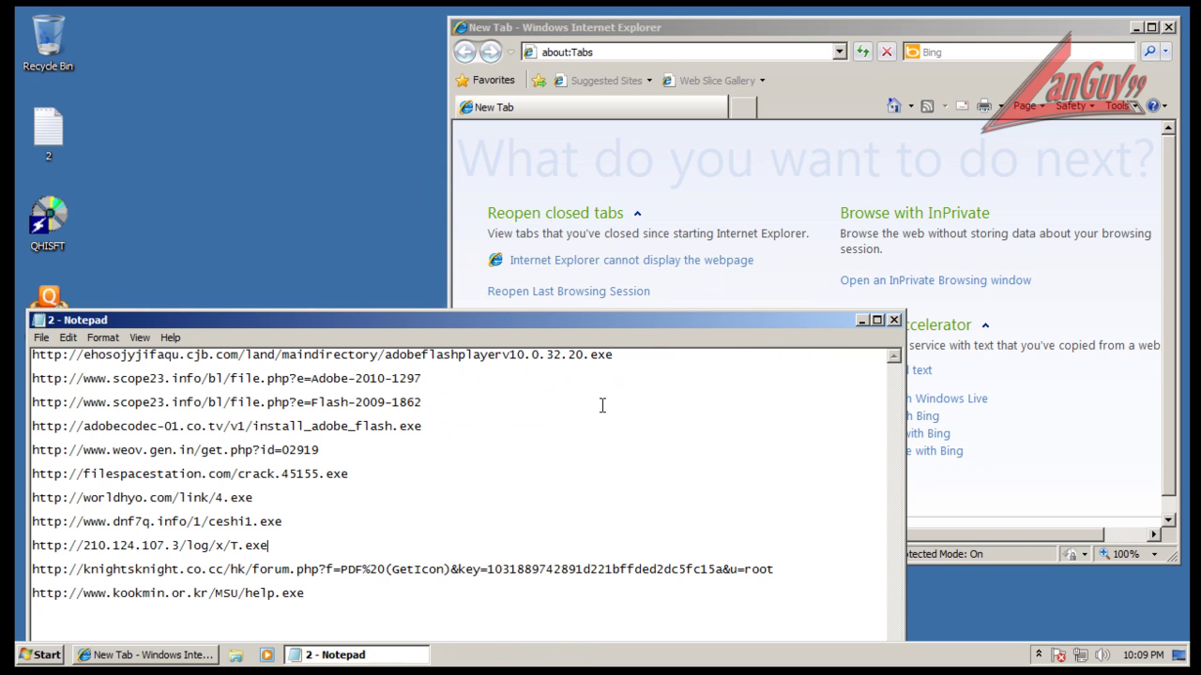
double_click(270, 539)
key(ctrl+c)
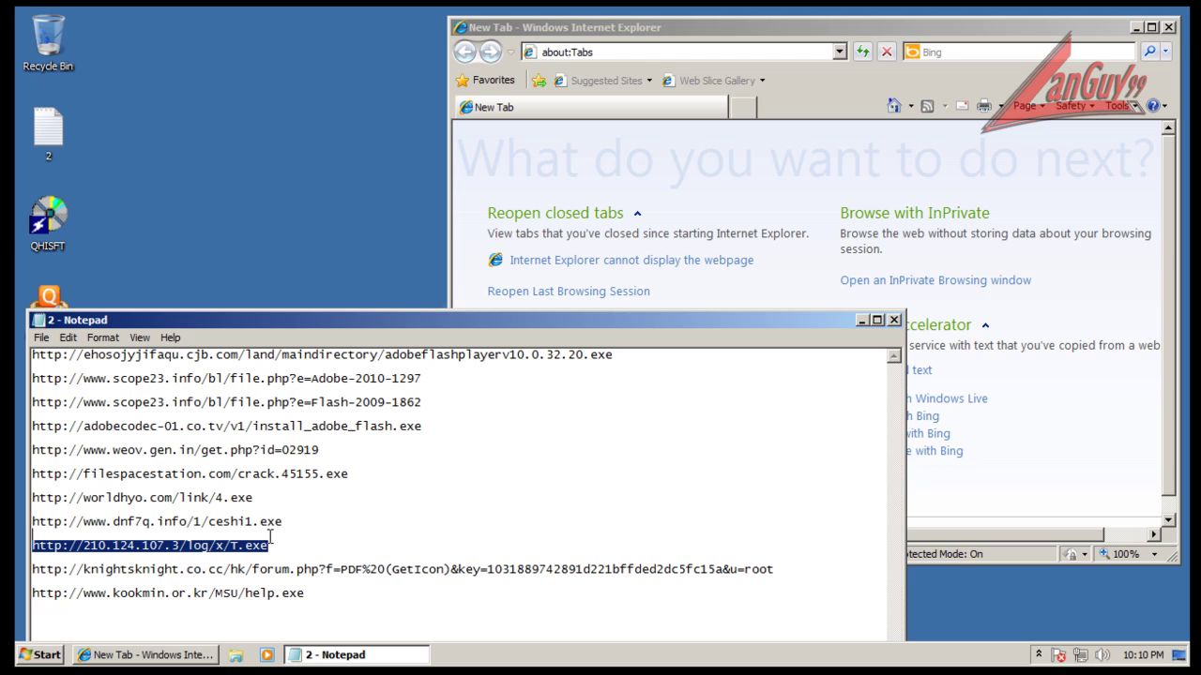
click(651, 52)
key(ctrl+v)
key(Return)
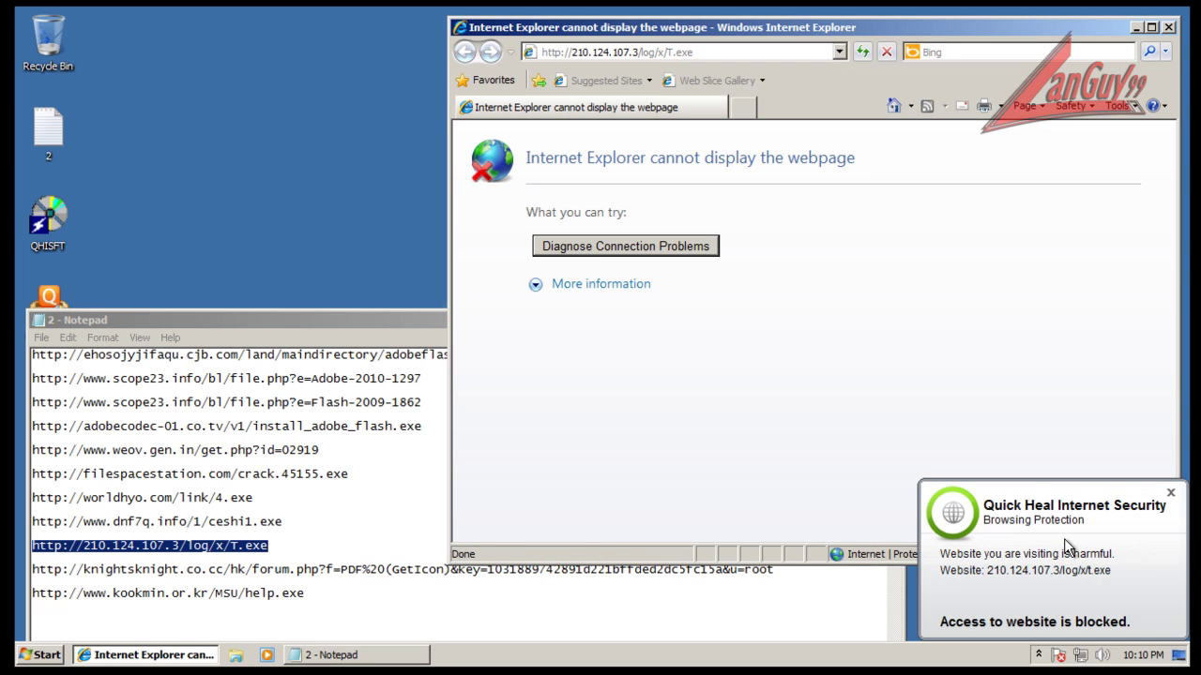
Step: Copy the full knightsknight.co.cc/hk/forum.php URL from the list and load it in the browser
click(394, 584)
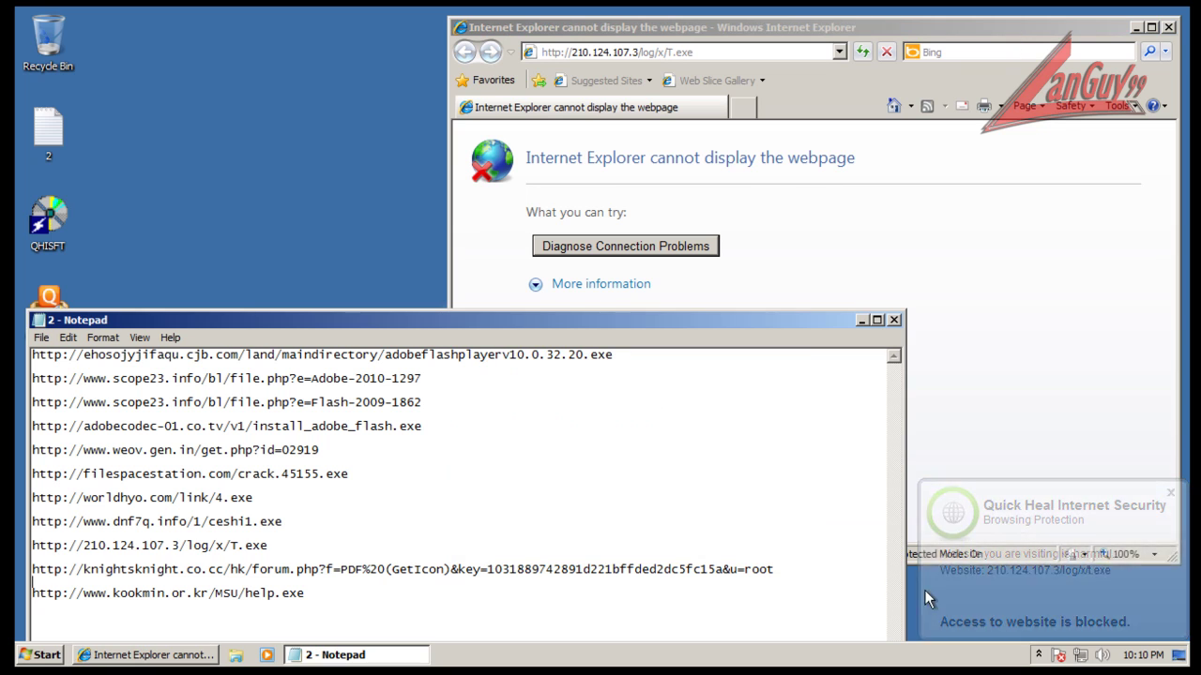
click(800, 569)
key(shift+Home)
key(ctrl+c)
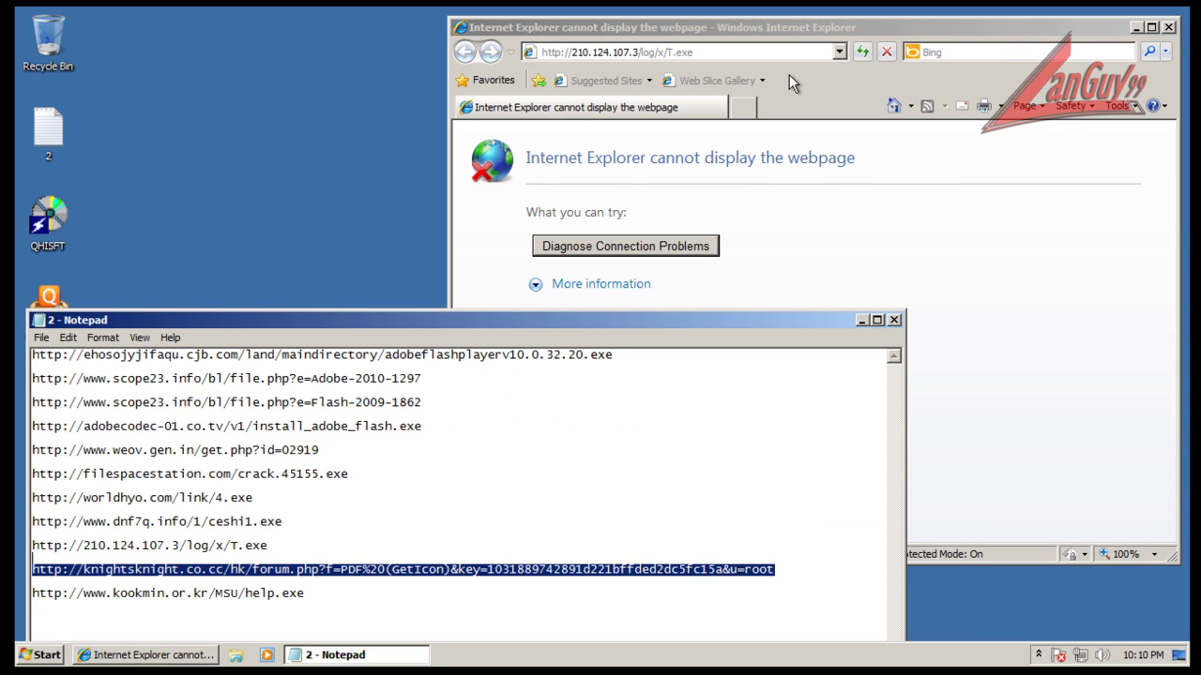
click(769, 52)
key(ctrl+v)
key(Return)
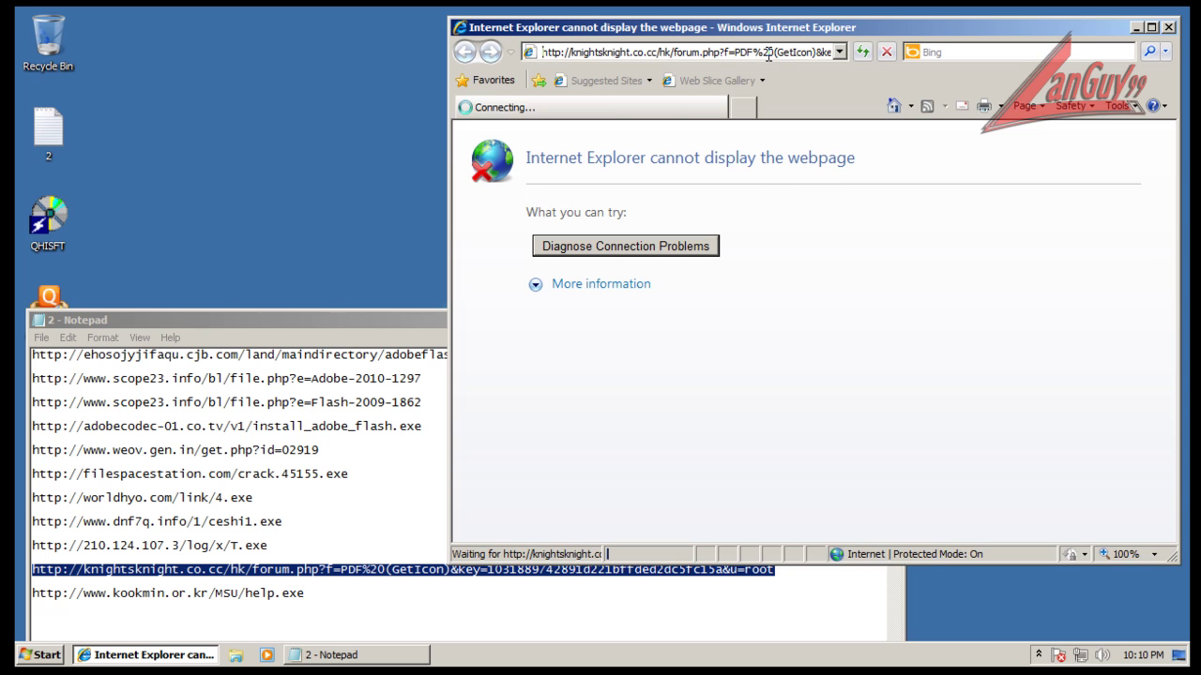
click(320, 588)
key(shift+Home)
key(ctrl+c)
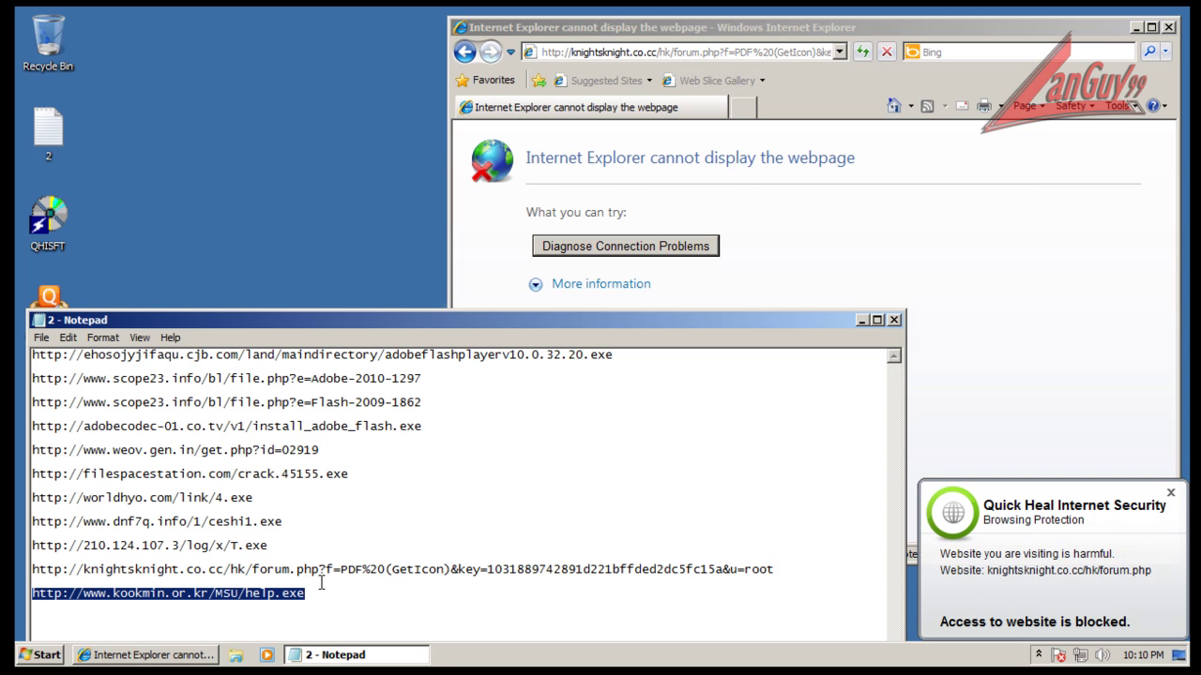
click(714, 58)
key(ctrl+v)
key(Return)
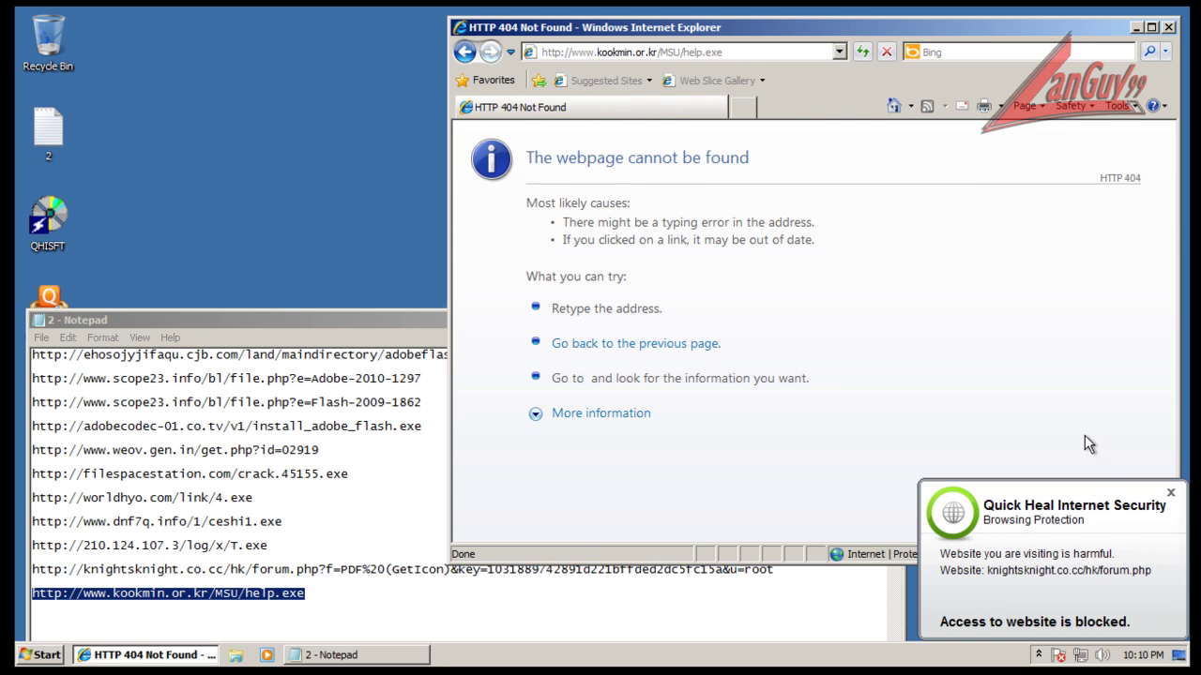
click(1169, 494)
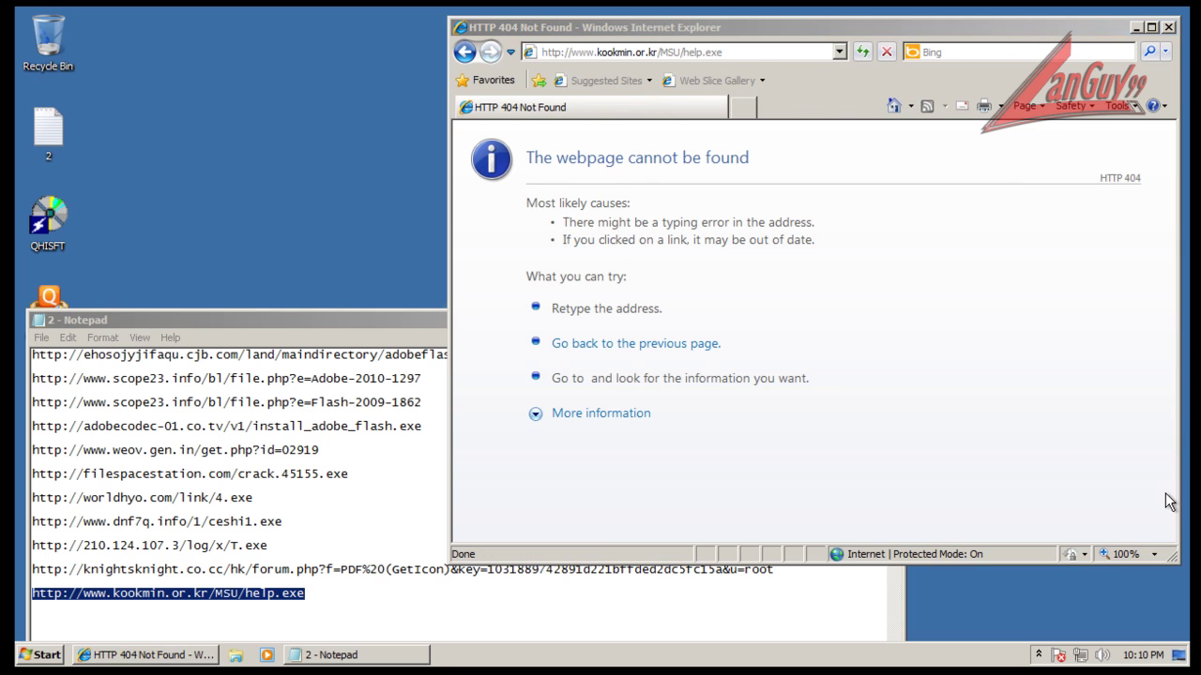
click(722, 53)
key(Return)
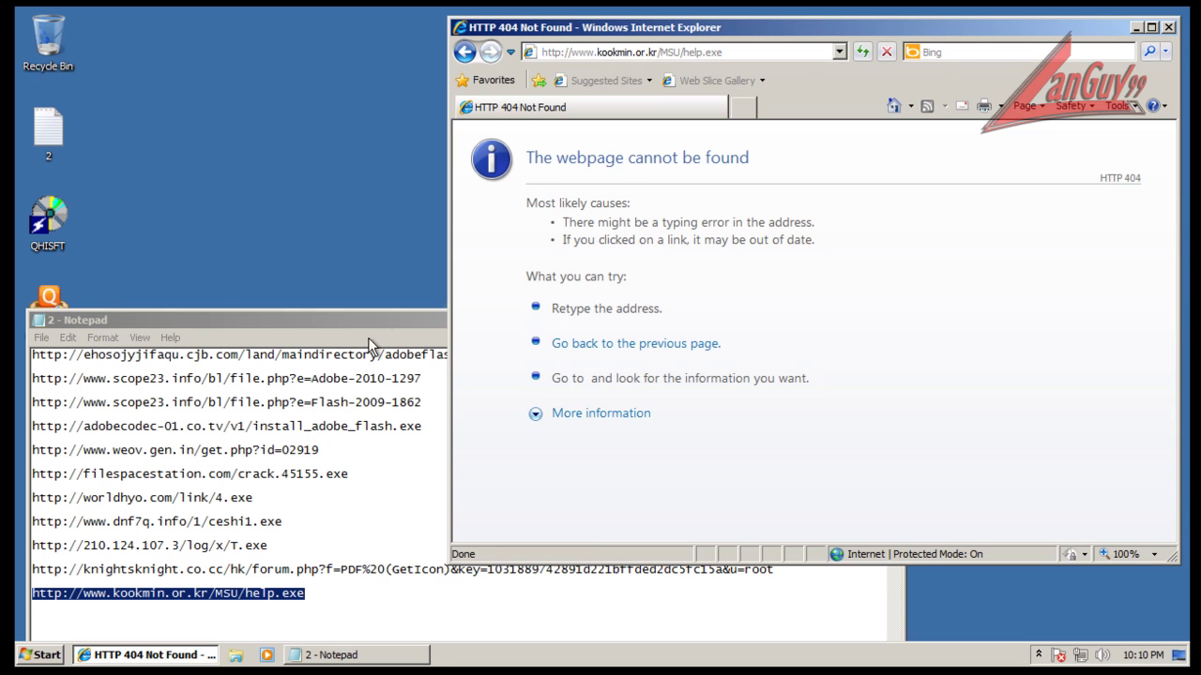
Step: Close the Notepad URL list and the Internet Explorer window
click(369, 342)
click(891, 319)
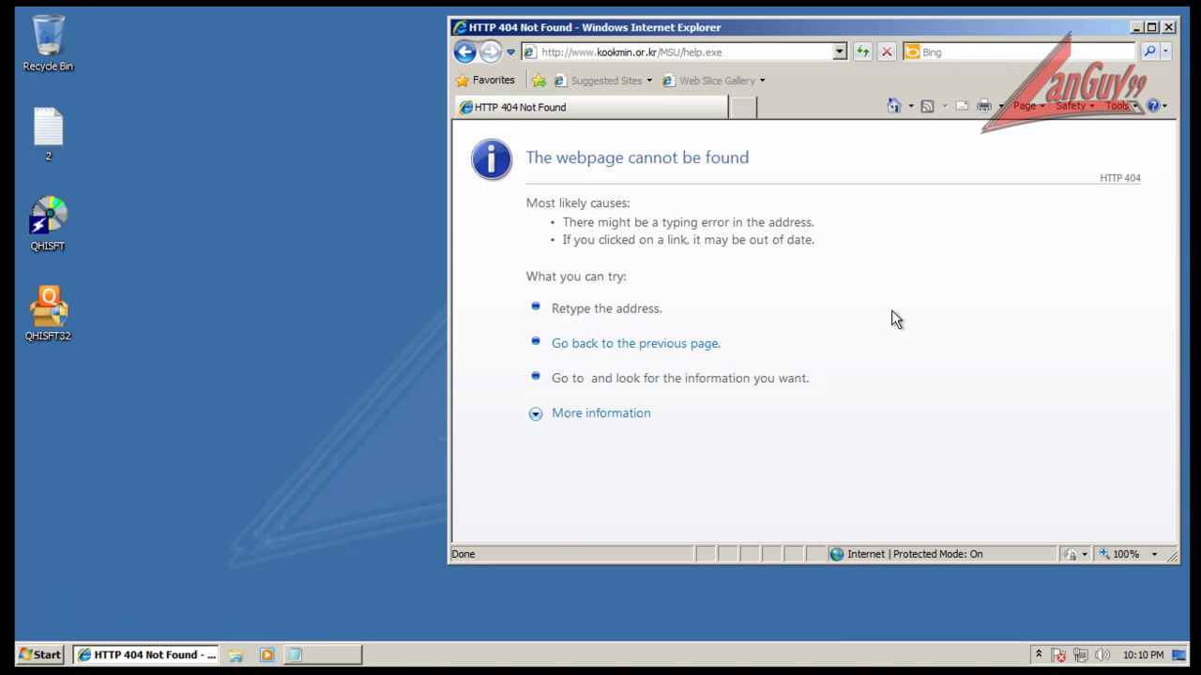
click(1168, 27)
Step: Open Task Manager and look through the running processes from all users for suspicious entries
right_click(319, 668)
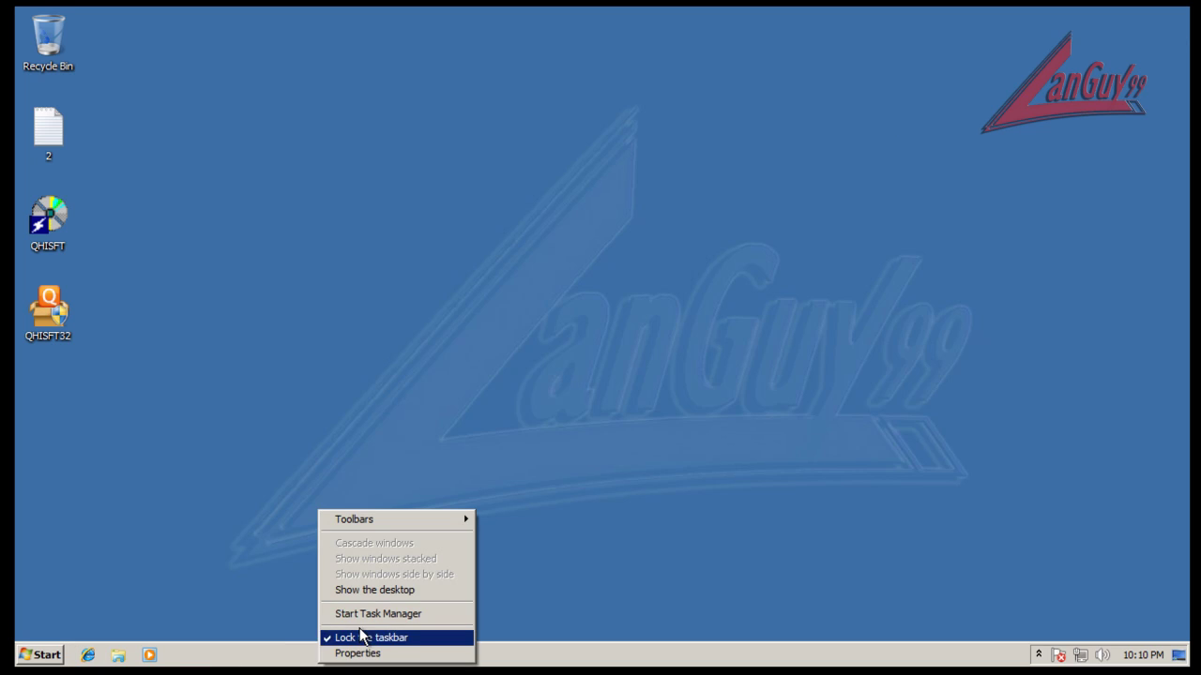
click(365, 612)
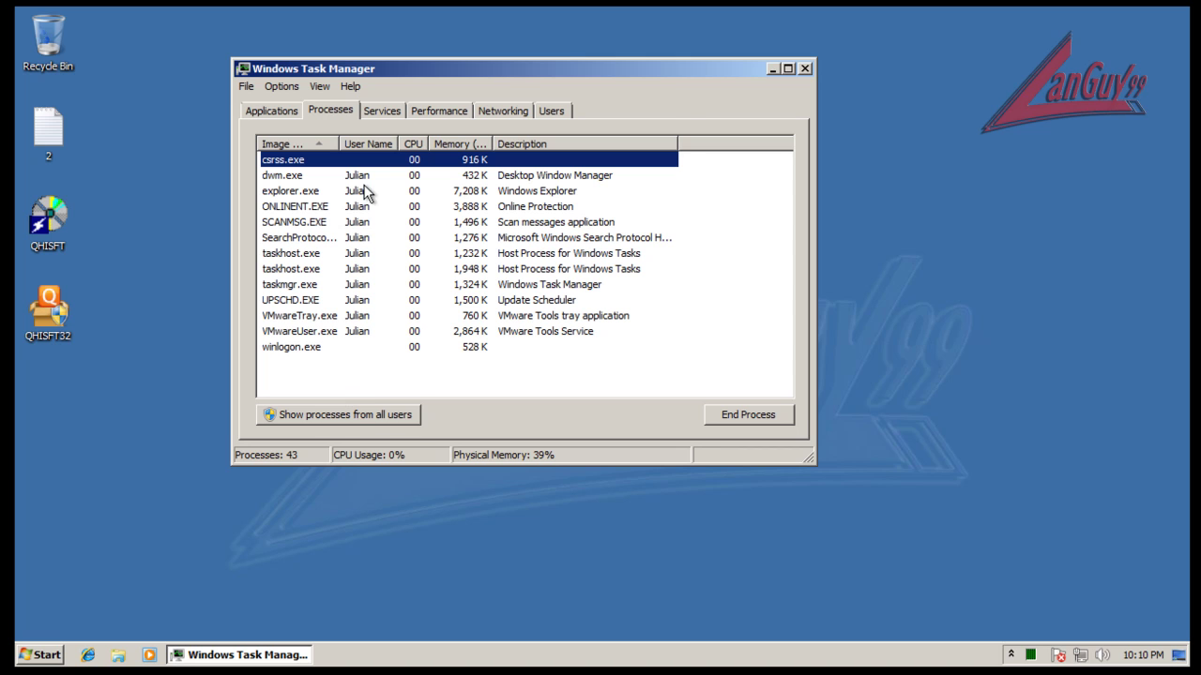
click(349, 415)
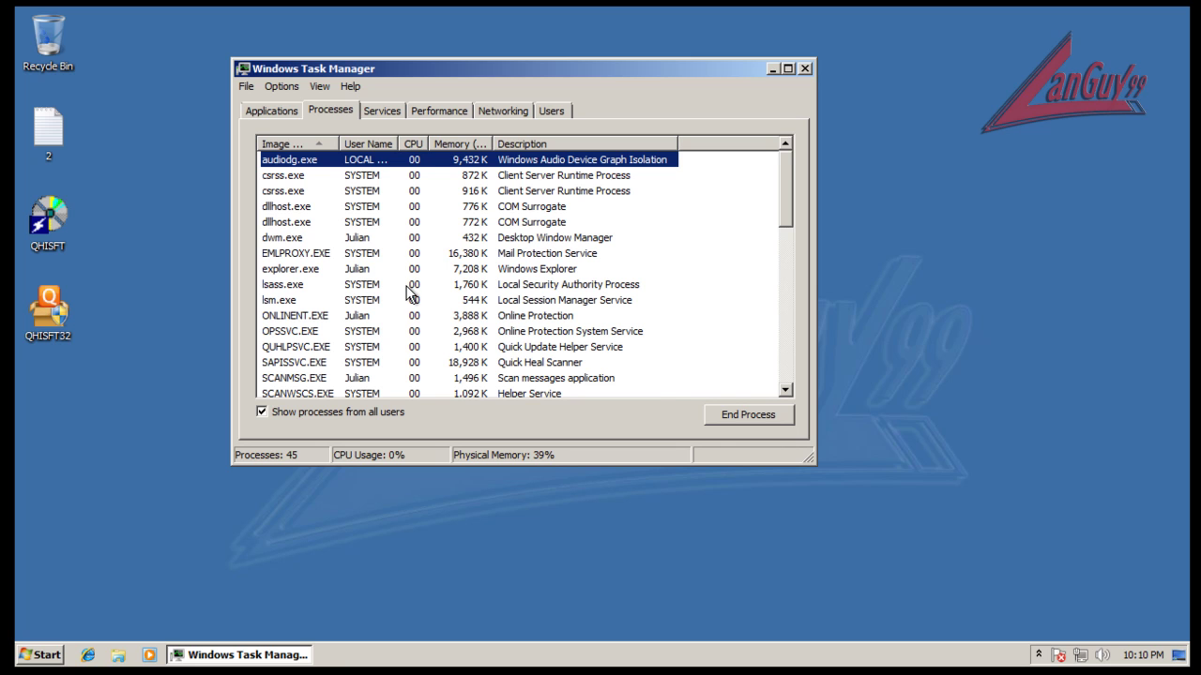
scroll(405, 289, down, 4)
scroll(406, 293, down, 5)
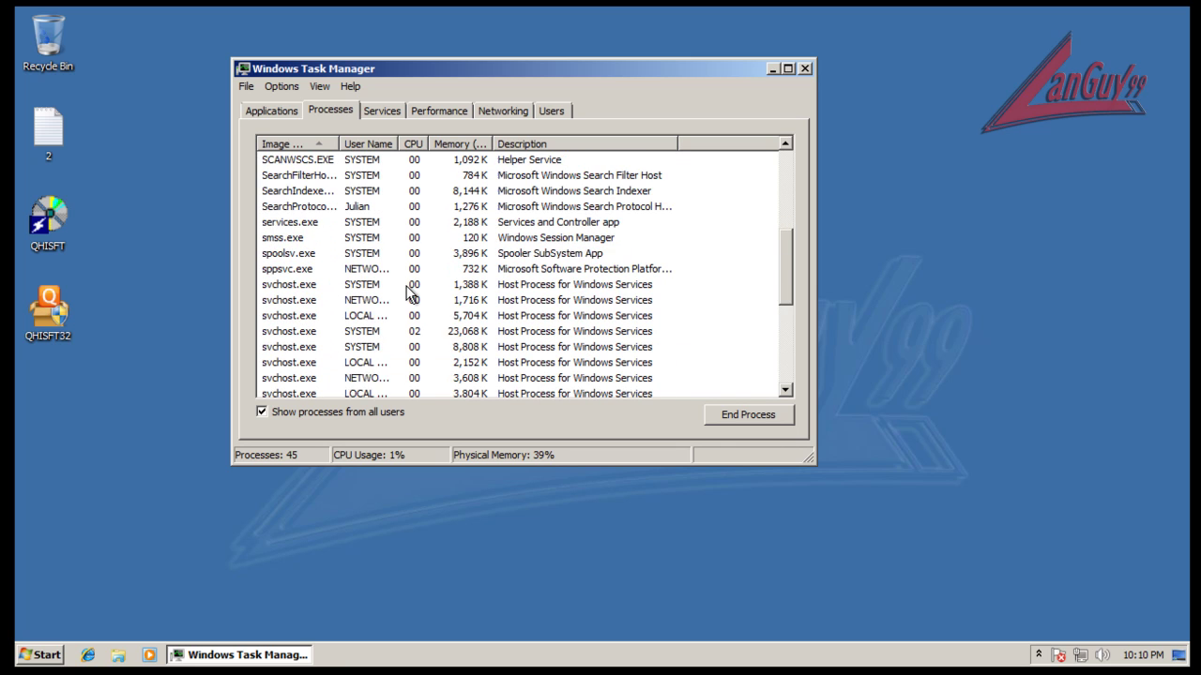
scroll(406, 294, down, 2)
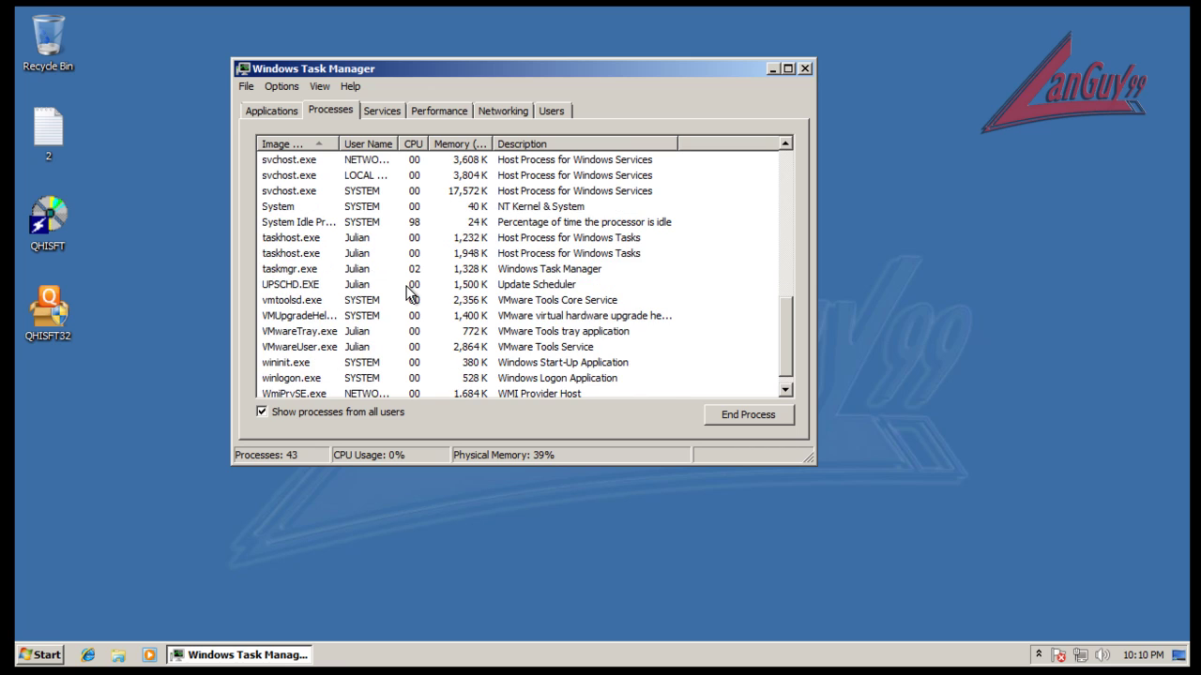
Step: Sort the processes by description, review the list again and close Task Manager
click(544, 145)
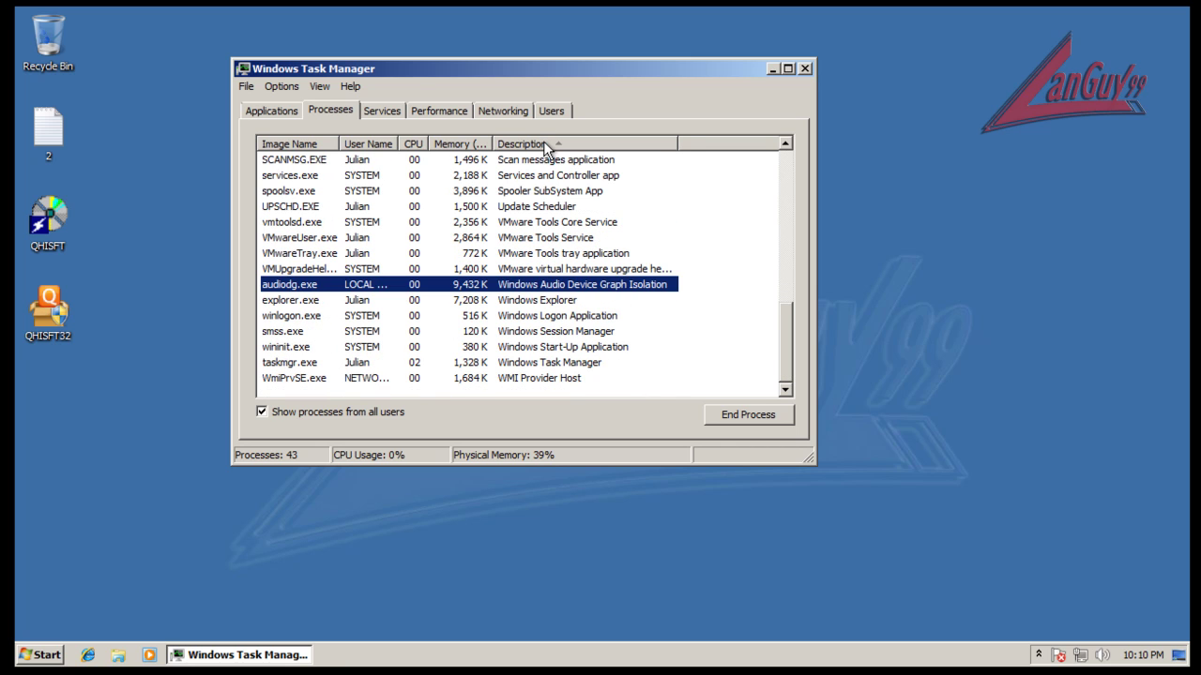
scroll(551, 242, up, 4)
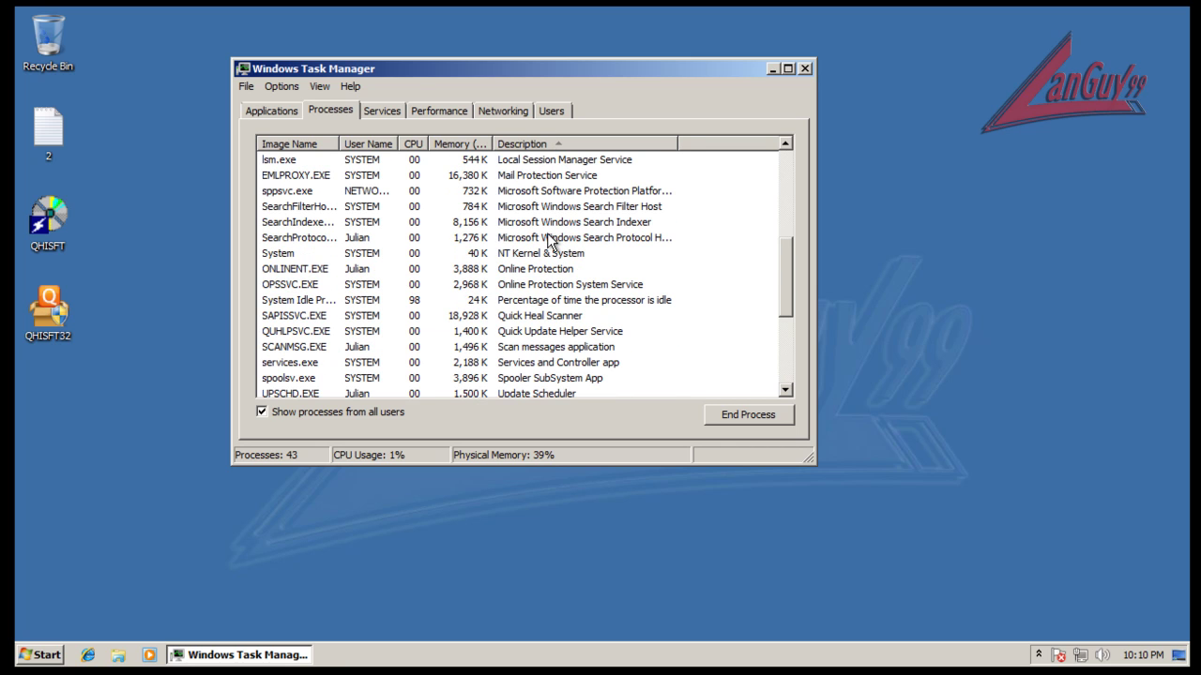
scroll(551, 242, up, 2)
click(805, 68)
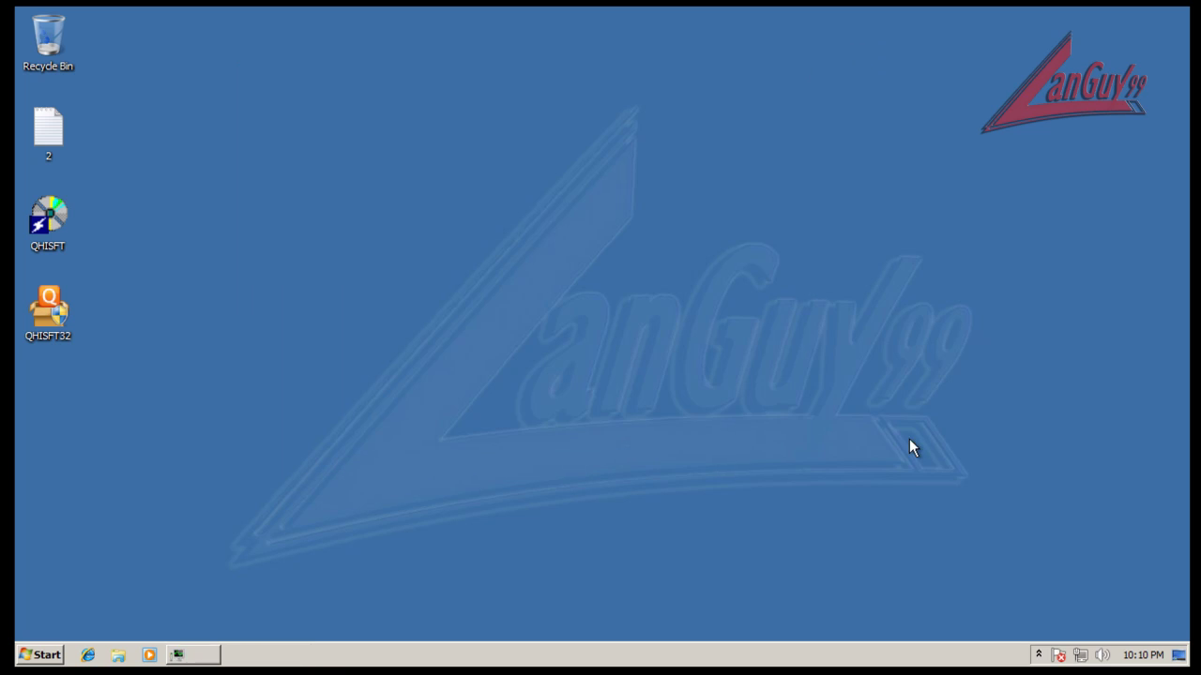
Step: Open Quick Heal Internet Security and examine its Files & Folders scan settings and its general settings
click(1038, 655)
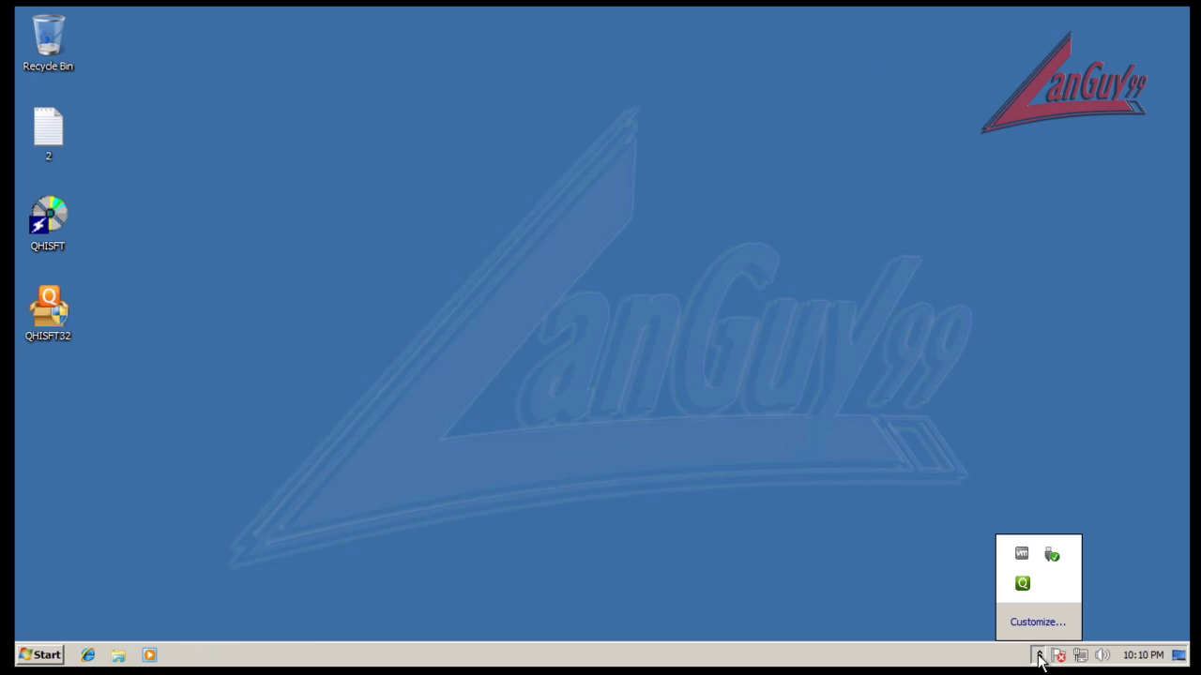
double_click(1023, 585)
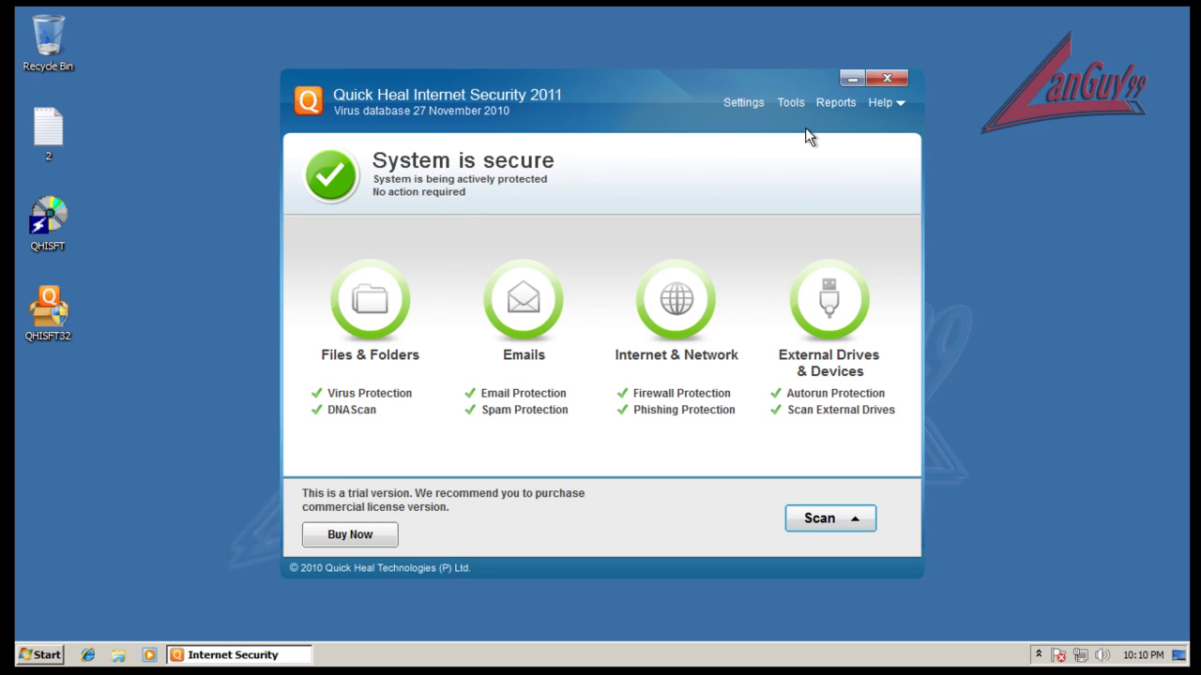
click(388, 307)
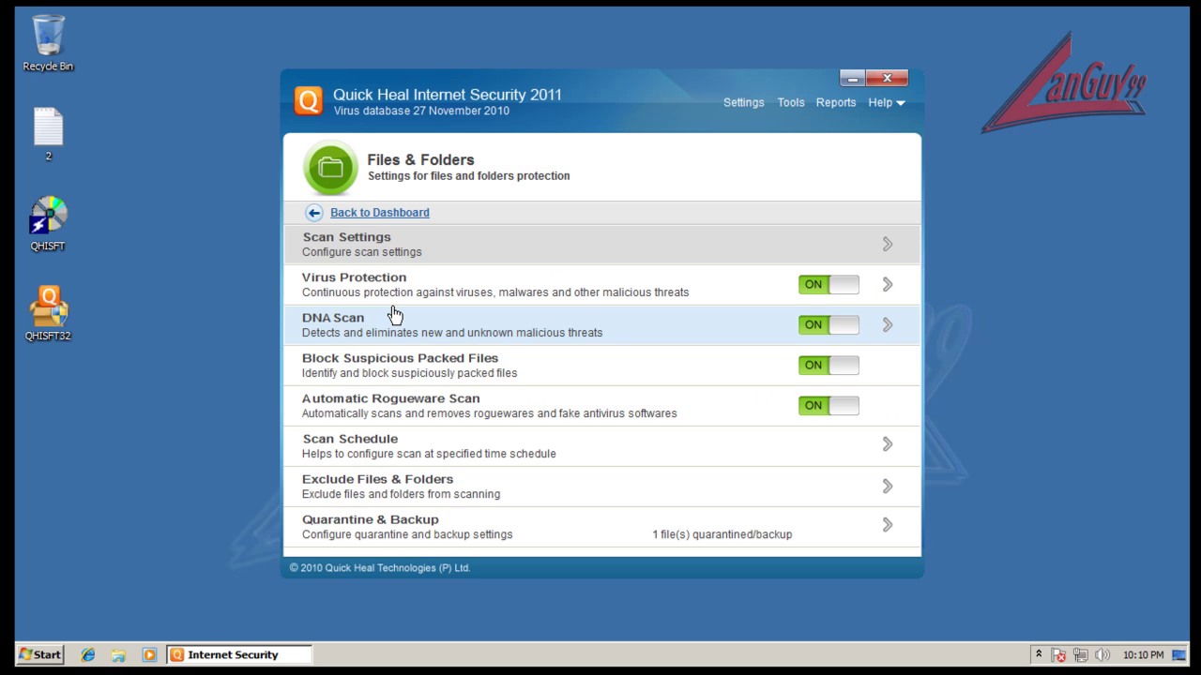
click(394, 239)
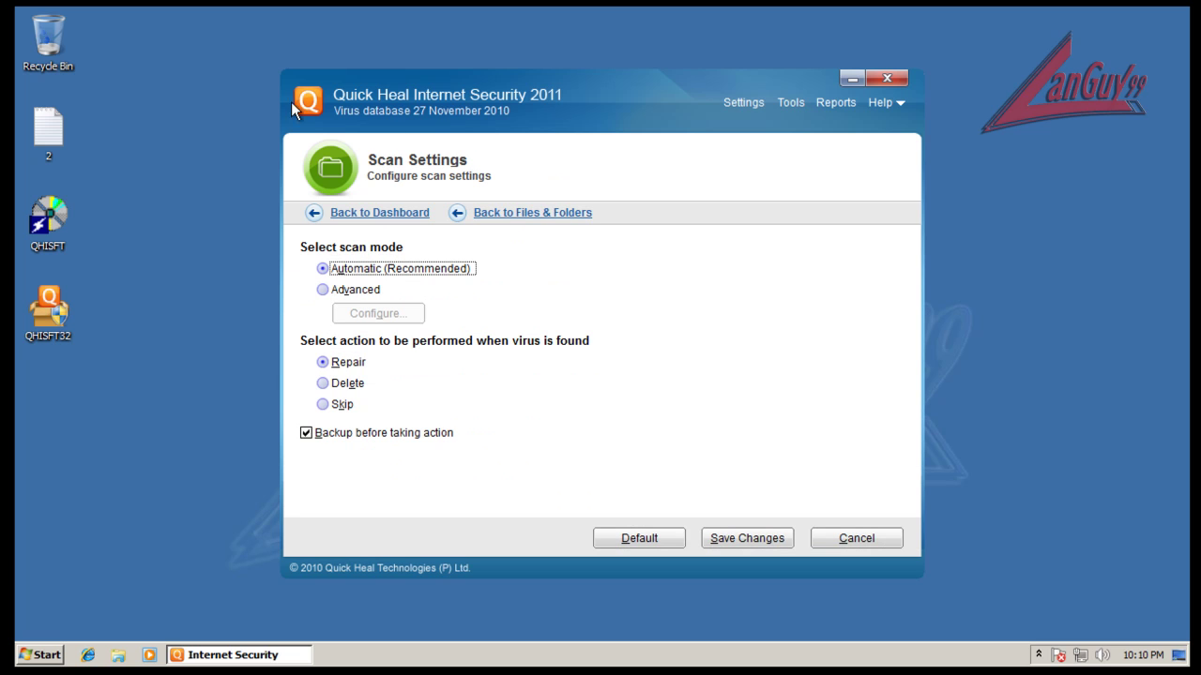
click(741, 106)
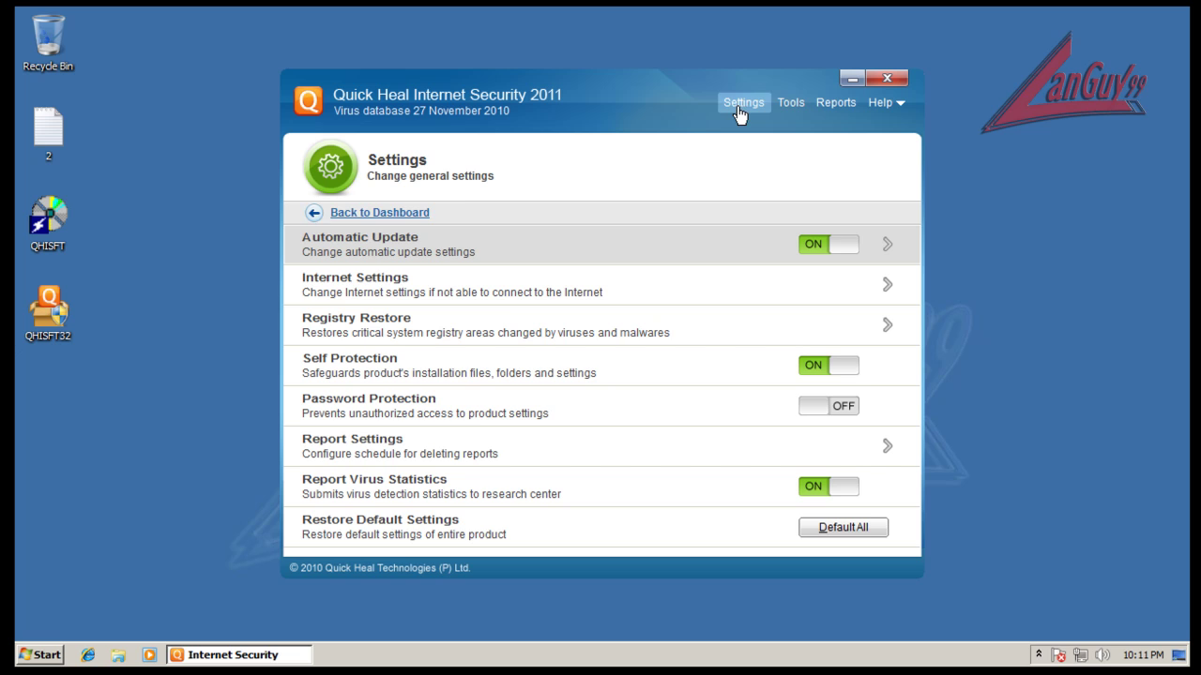
Step: Return to the dashboard and run a Full System Scan
click(383, 212)
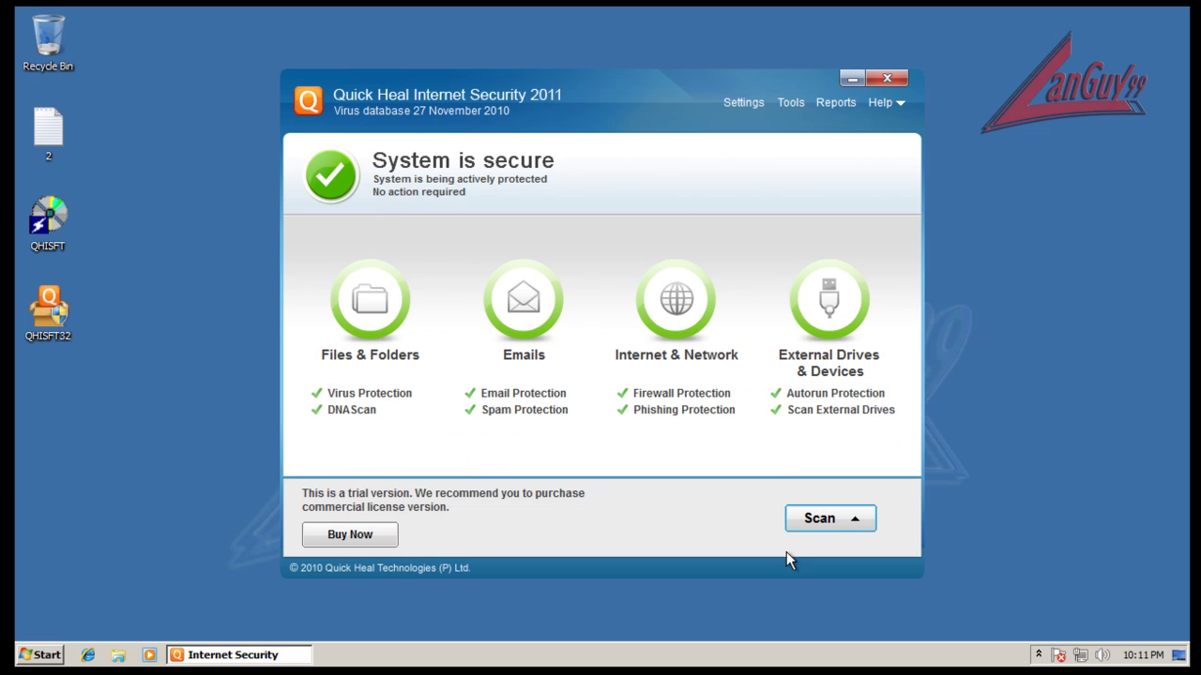
click(838, 521)
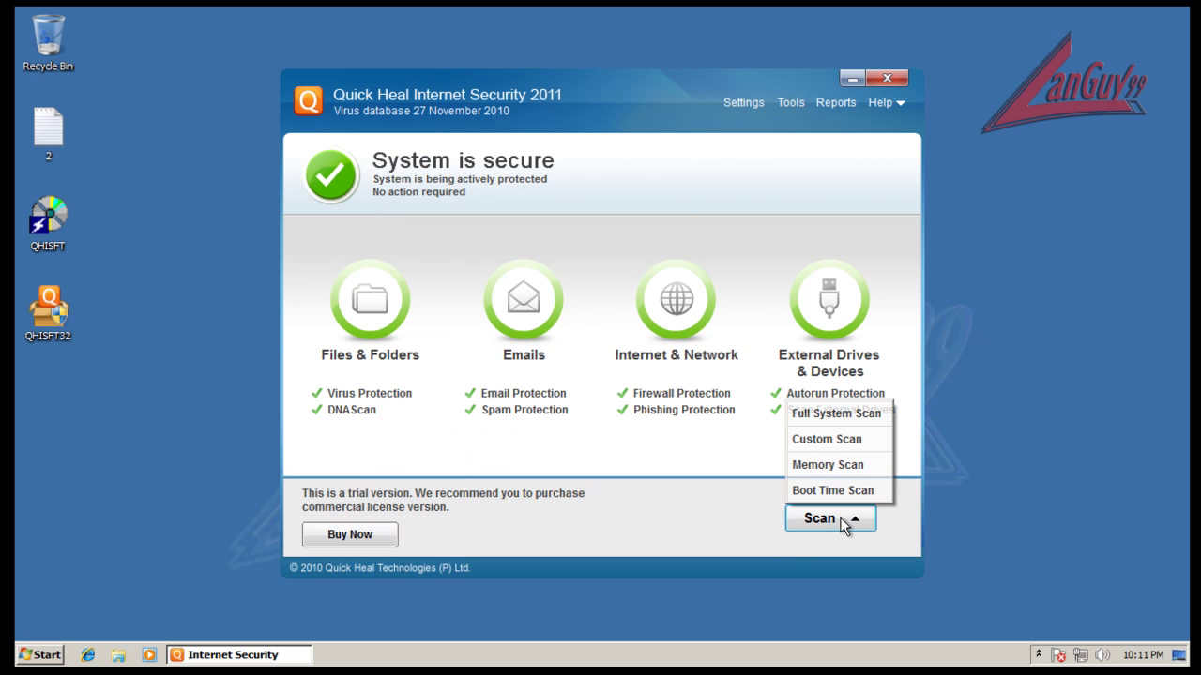
click(842, 416)
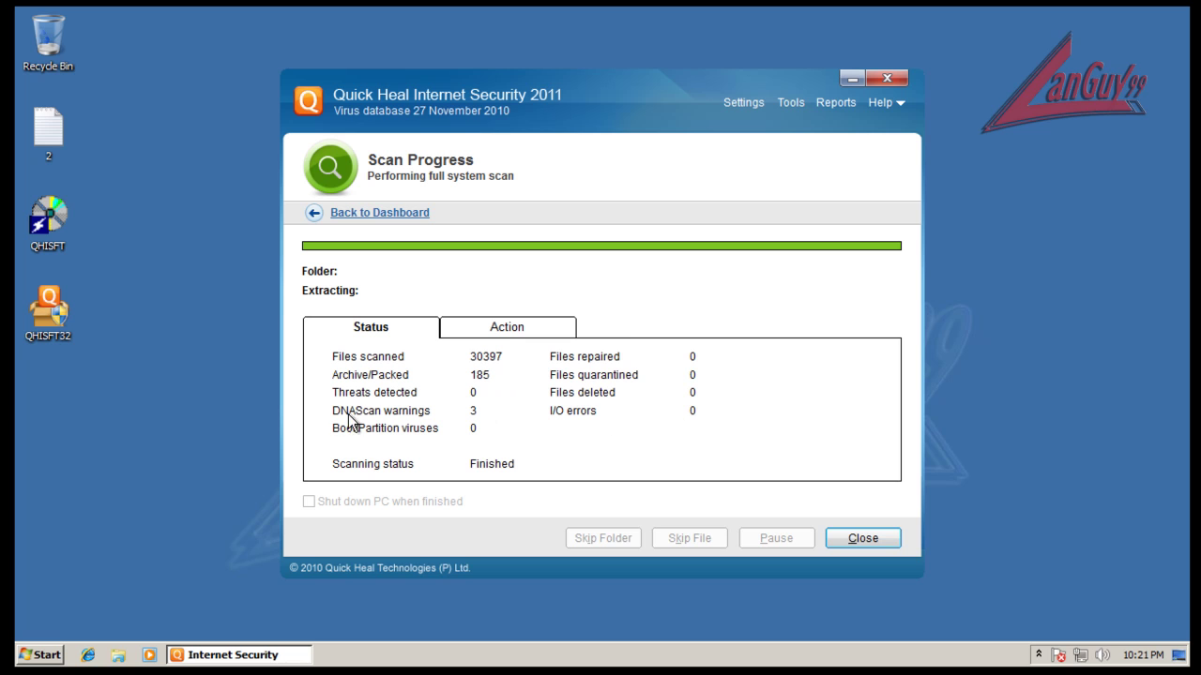
Step: Examine the flagged files with their actions taken and the scan status summary, and close Quick Heal
click(505, 333)
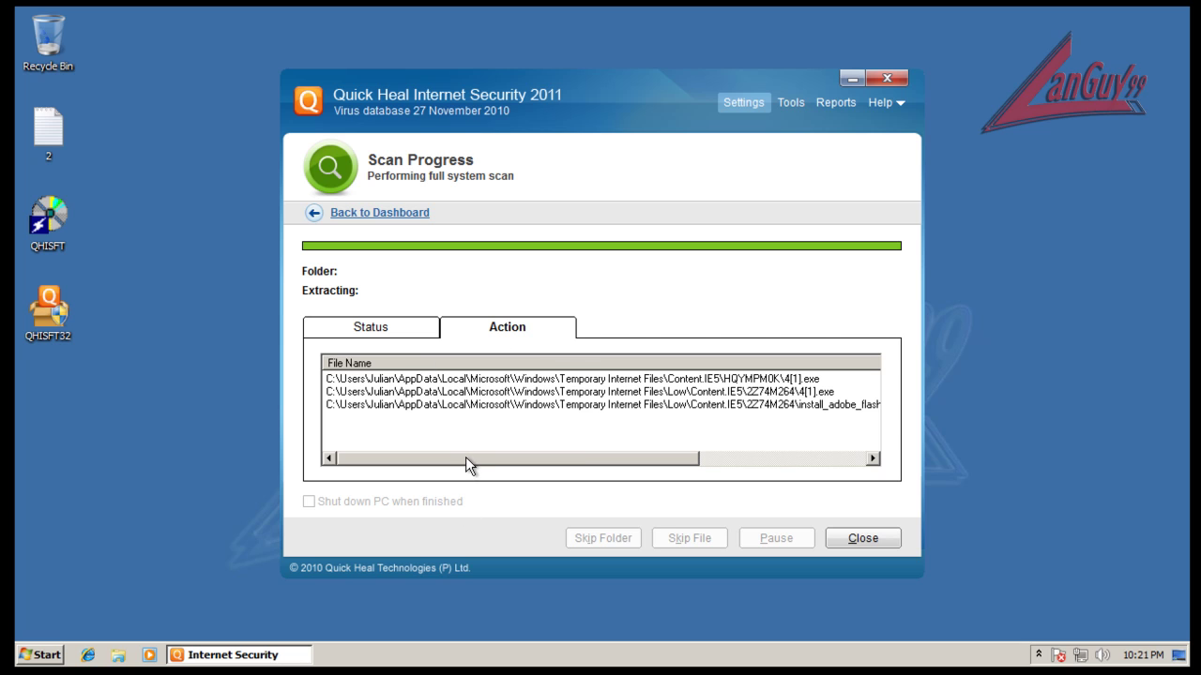
drag(579, 460, 813, 440)
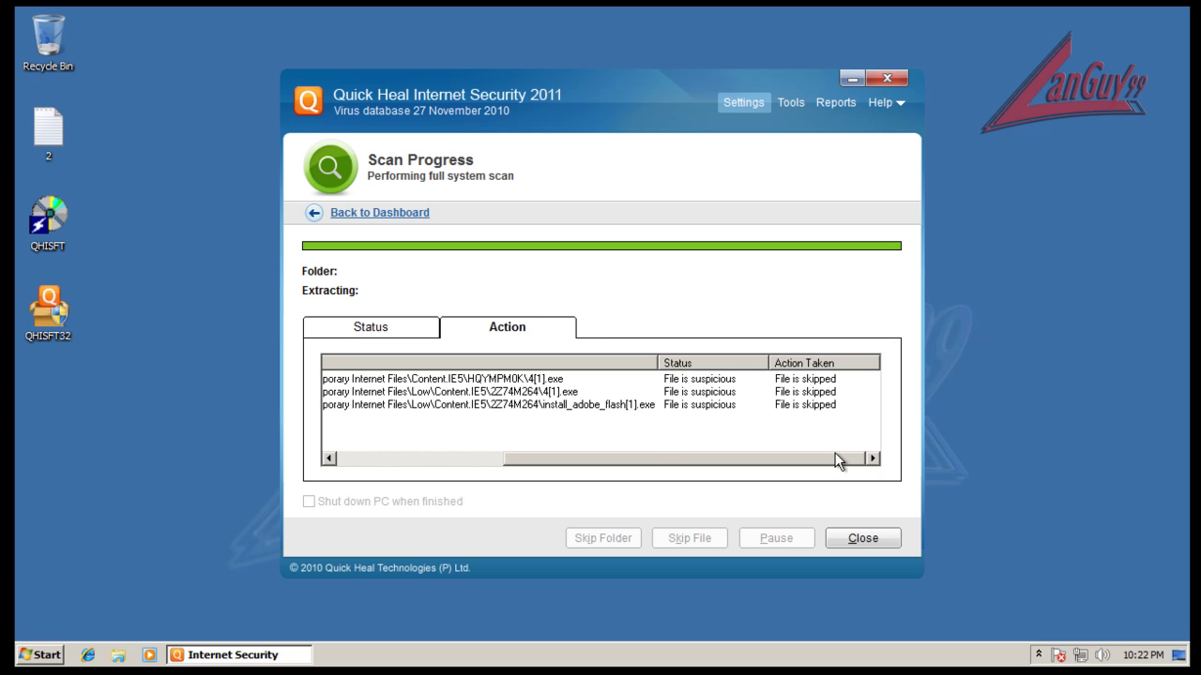
drag(837, 459, 656, 464)
click(415, 332)
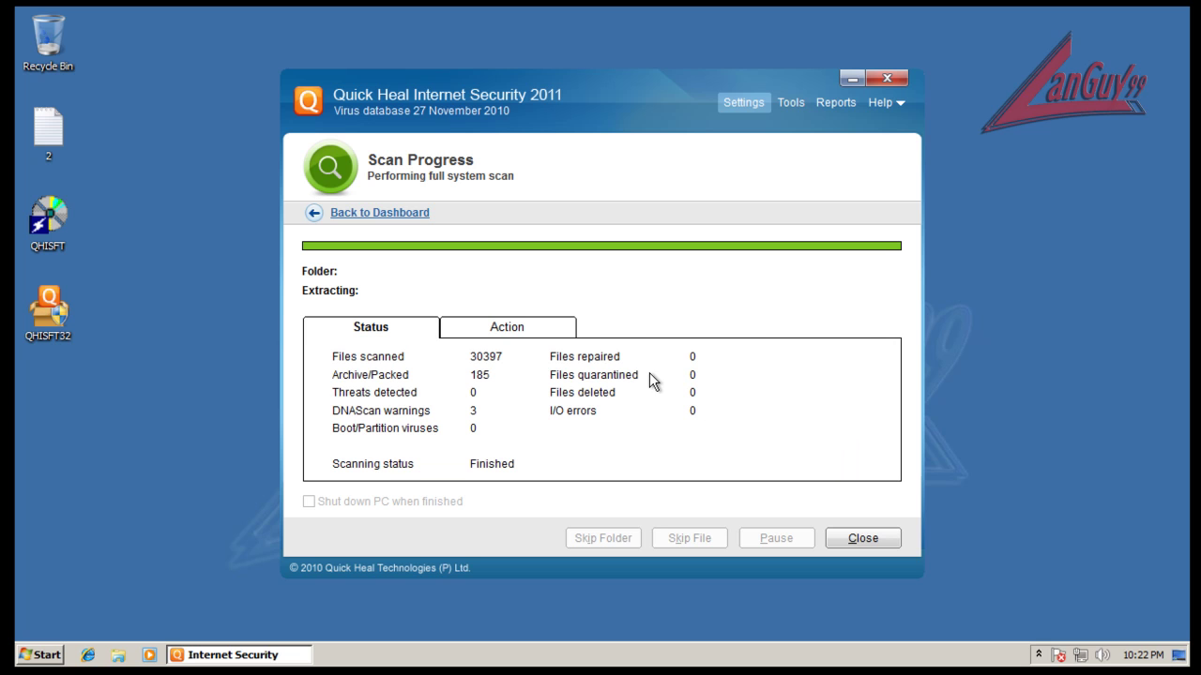
click(858, 536)
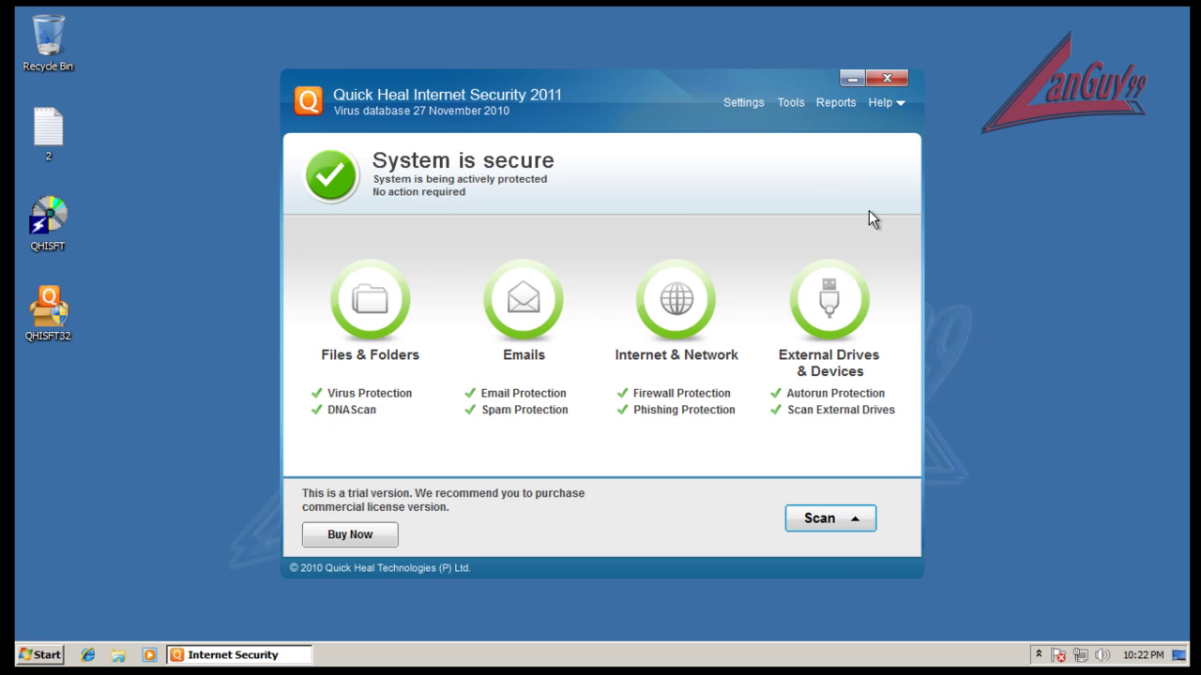
click(900, 78)
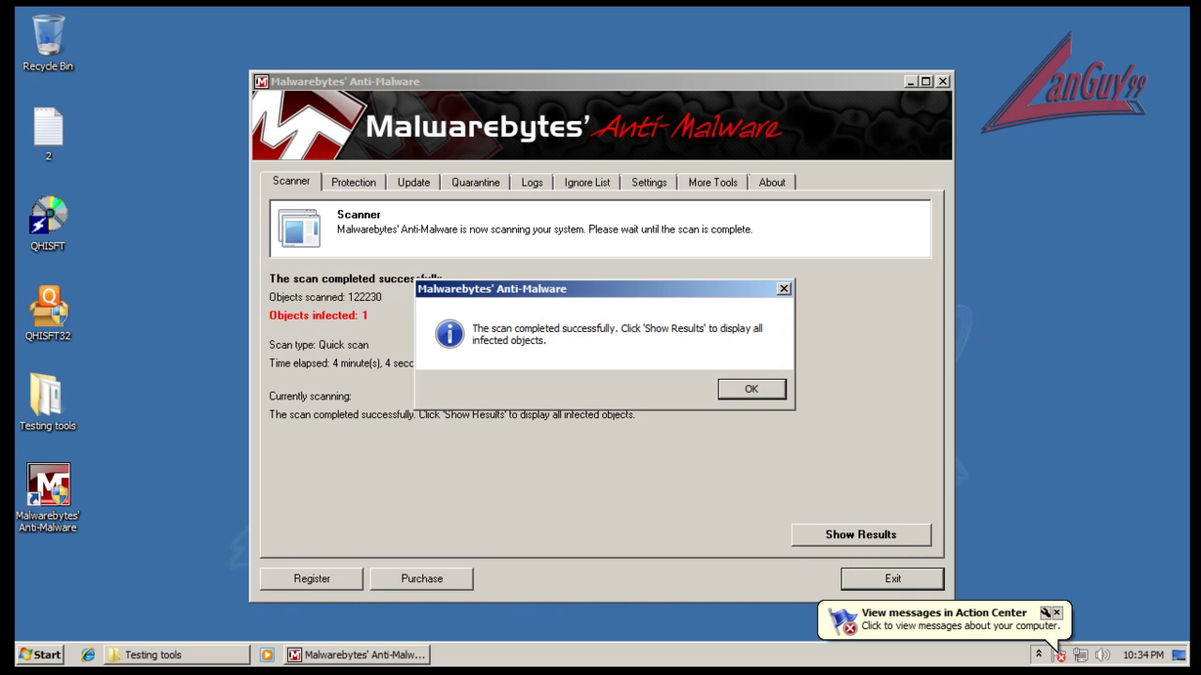
Step: Show the infected objects found by the Malwarebytes' Anti-Malware quick scan and widen the Item column
click(763, 392)
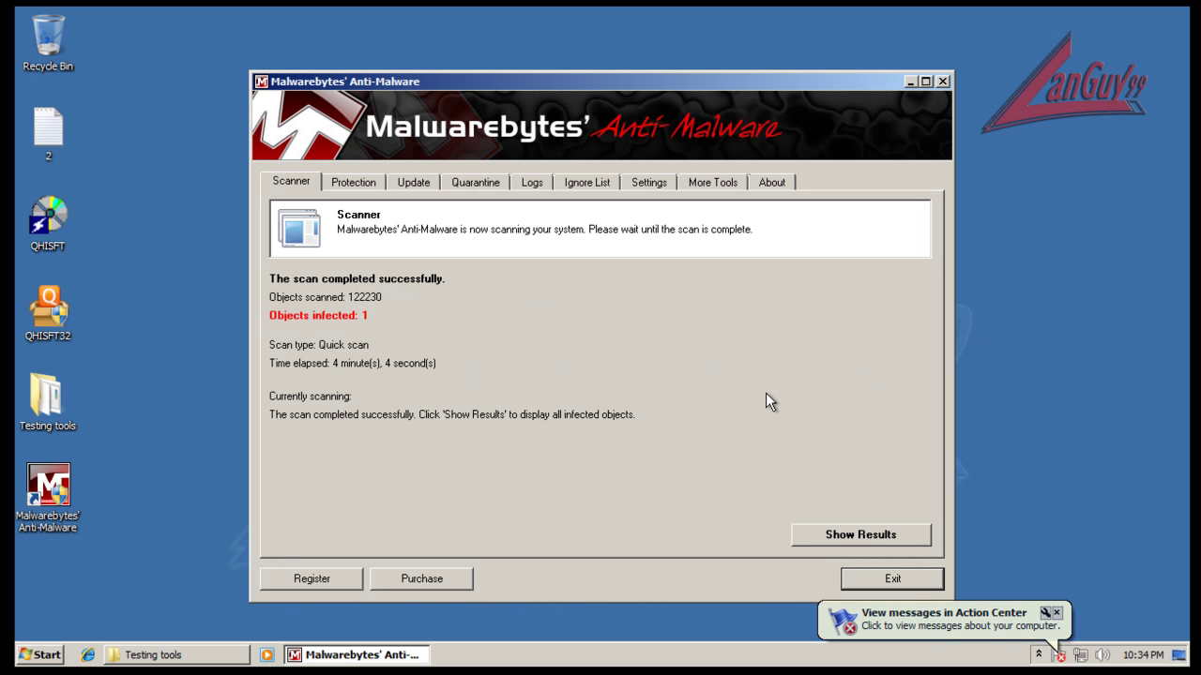
click(842, 535)
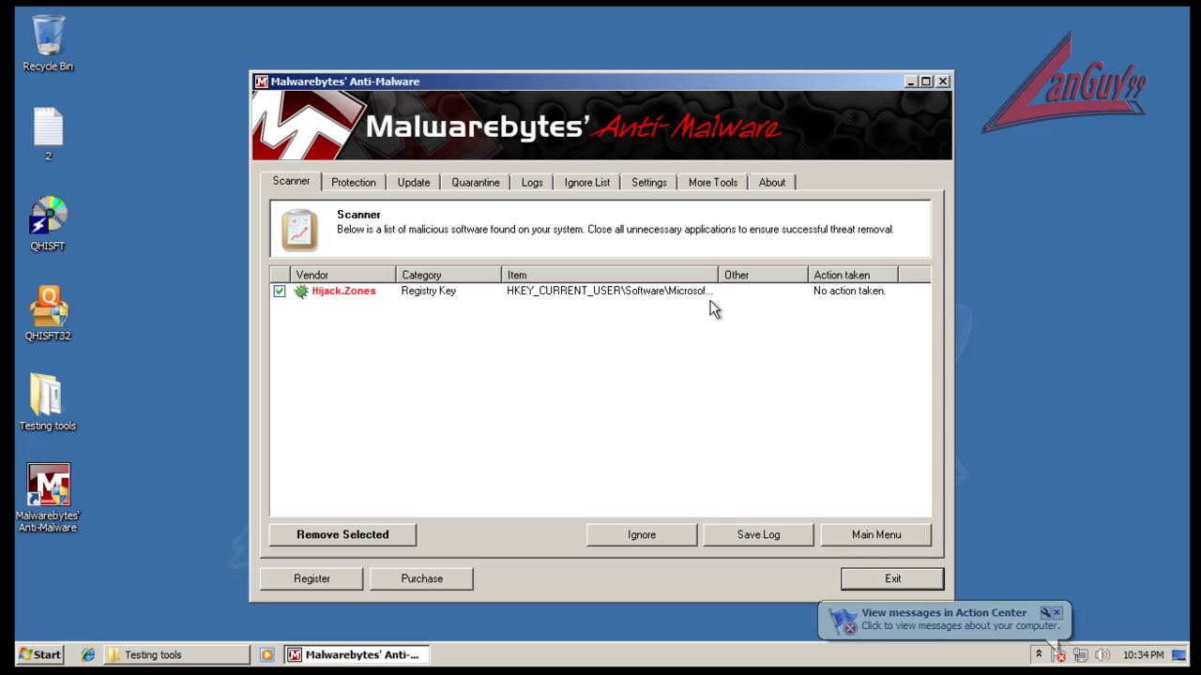
drag(717, 275, 813, 273)
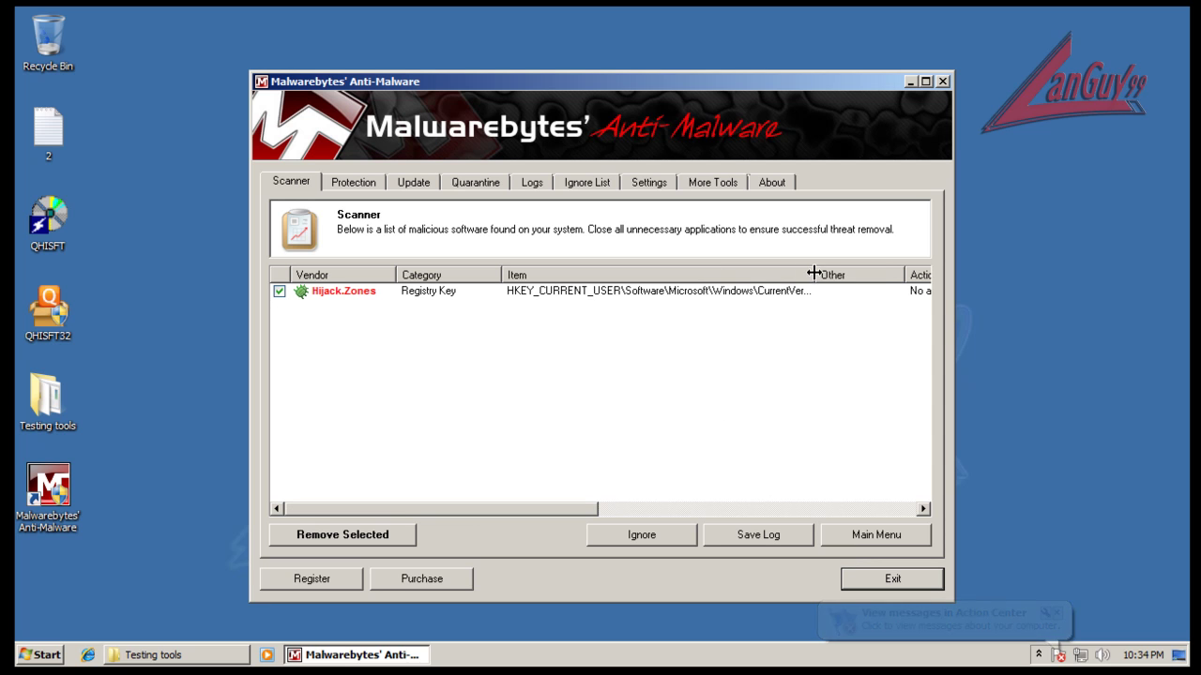
drag(814, 273, 883, 270)
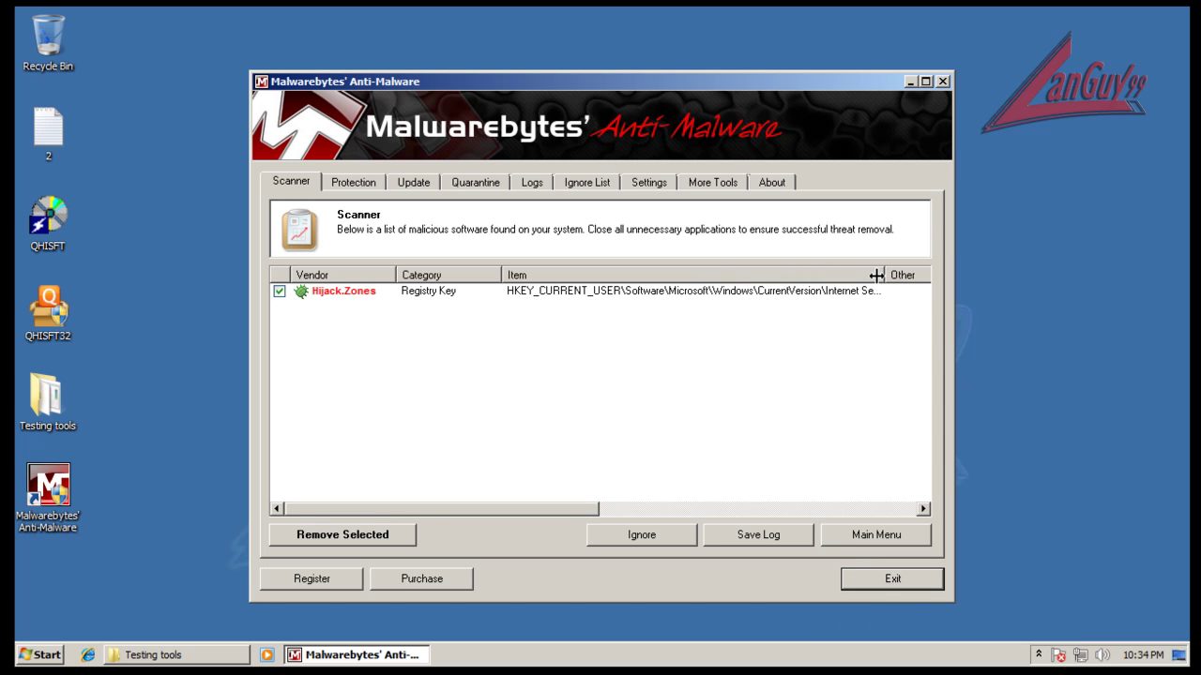
drag(882, 271, 1121, 272)
Step: Read the full registry path of the Hijack.Zones entry and narrow the Item column to fit it
drag(466, 504, 623, 515)
click(736, 290)
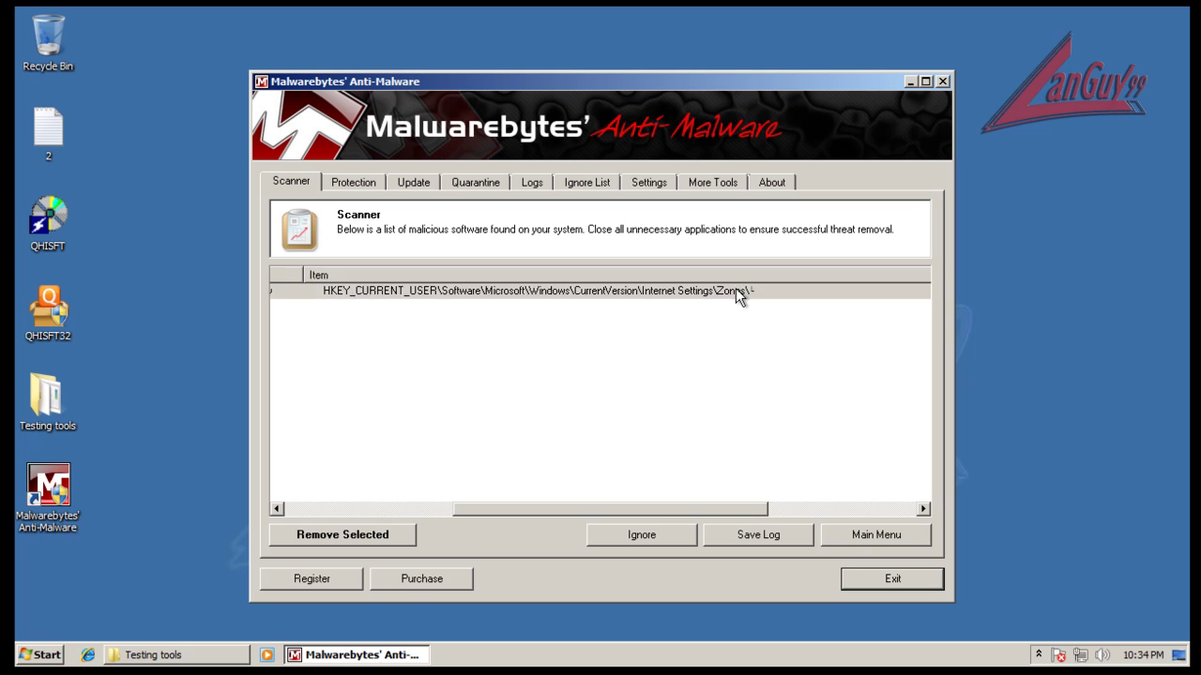
drag(661, 507, 723, 520)
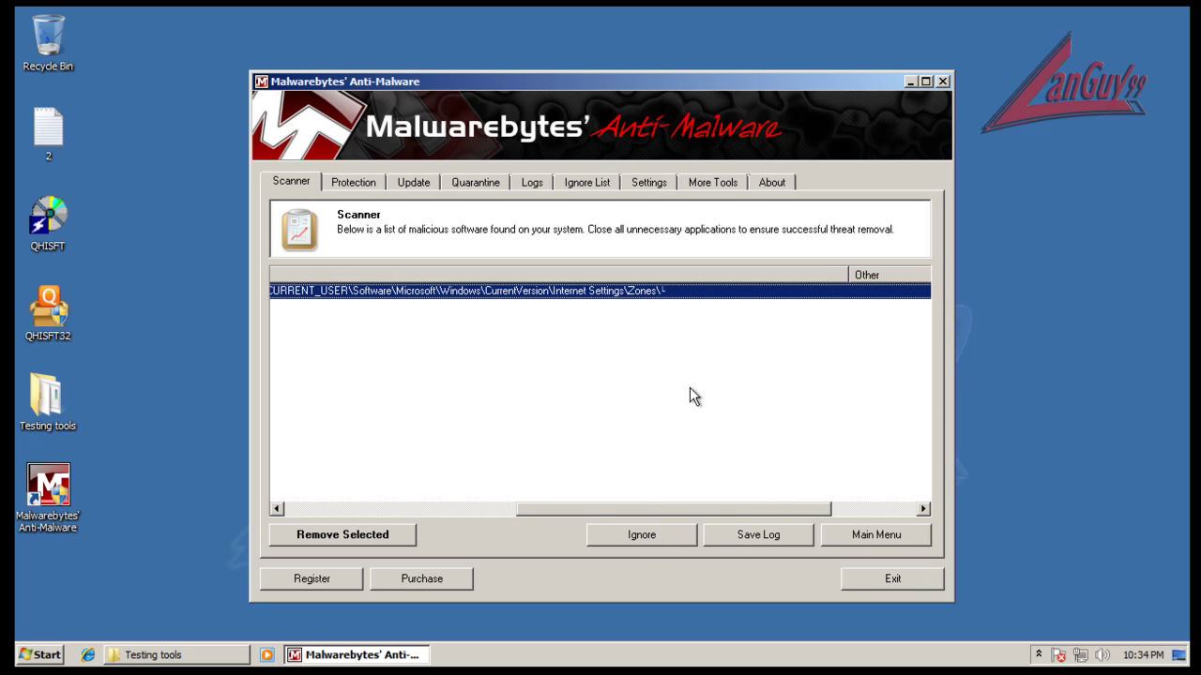
drag(847, 273, 700, 295)
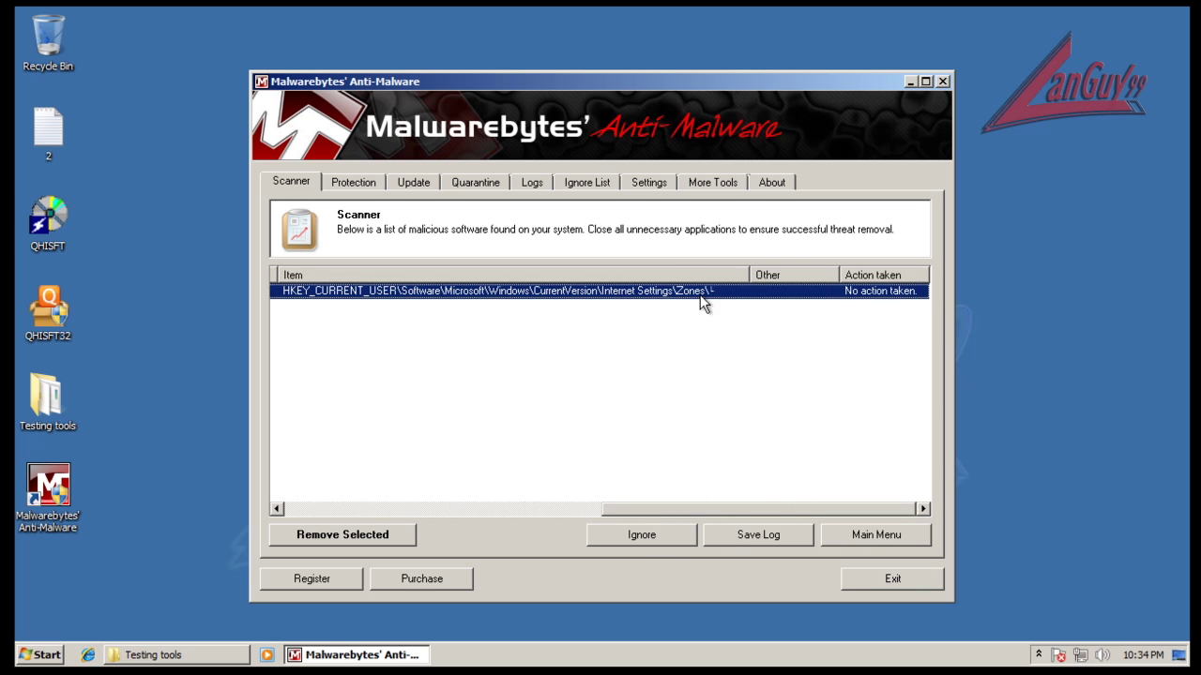
drag(650, 512, 343, 517)
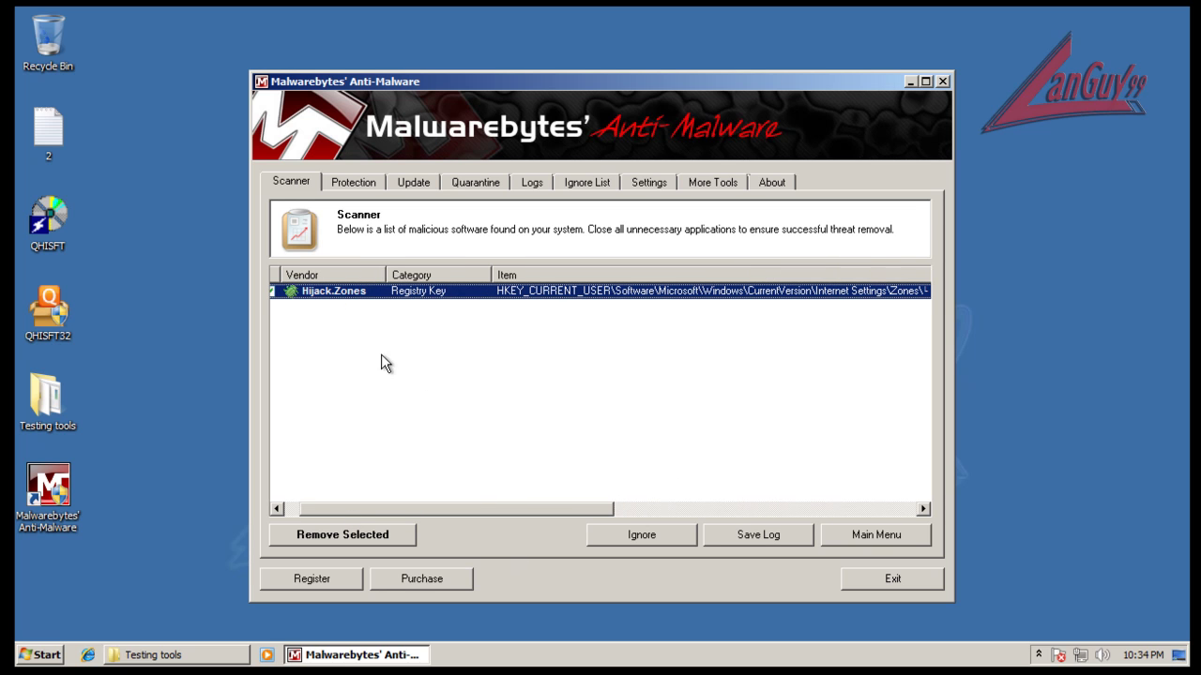
Step: Remove the selected Hijack.Zones registry key and exit Malwarebytes' Anti-Malware
click(413, 534)
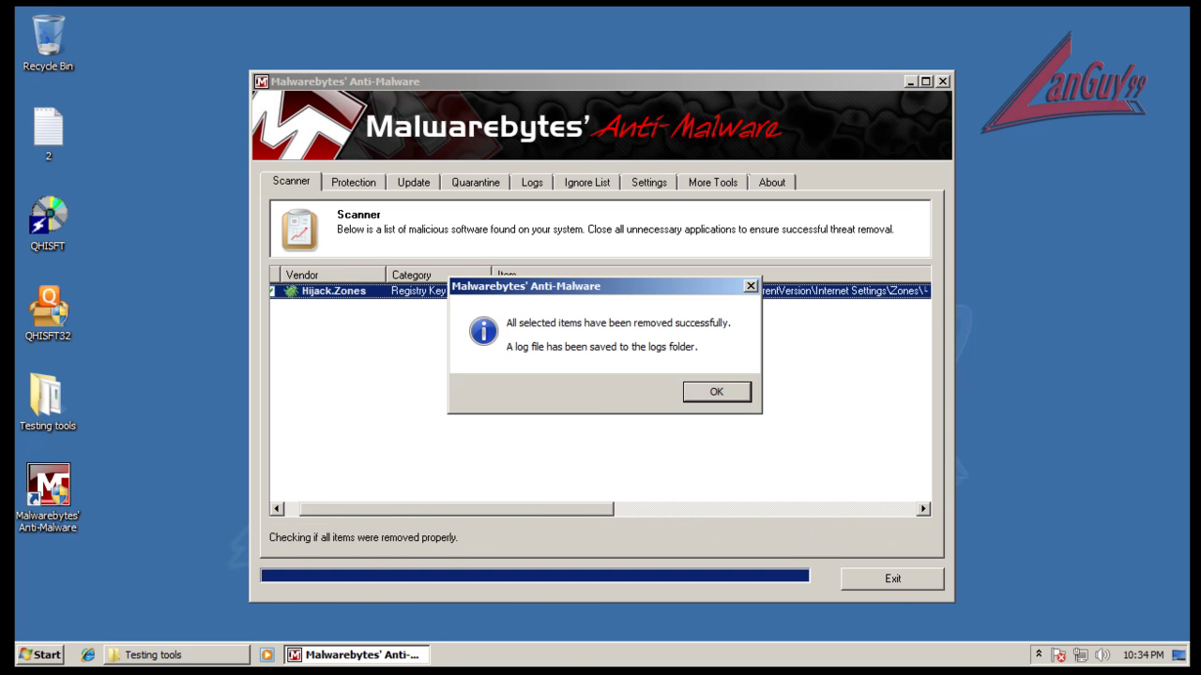
click(891, 319)
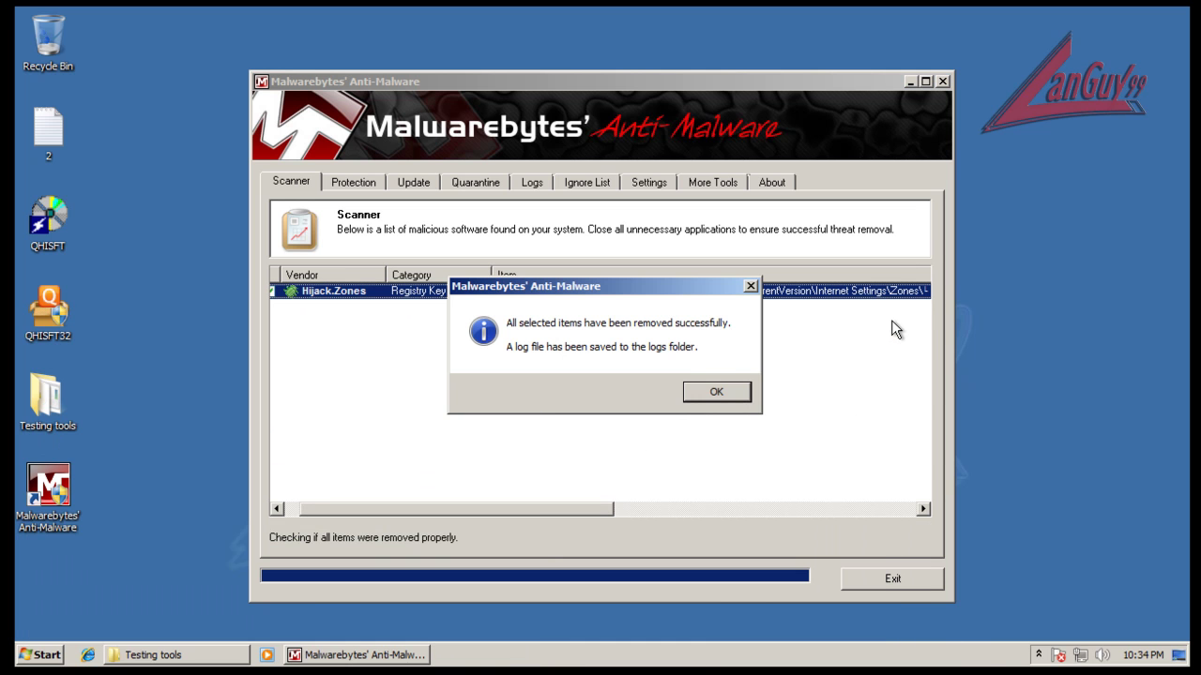
click(718, 392)
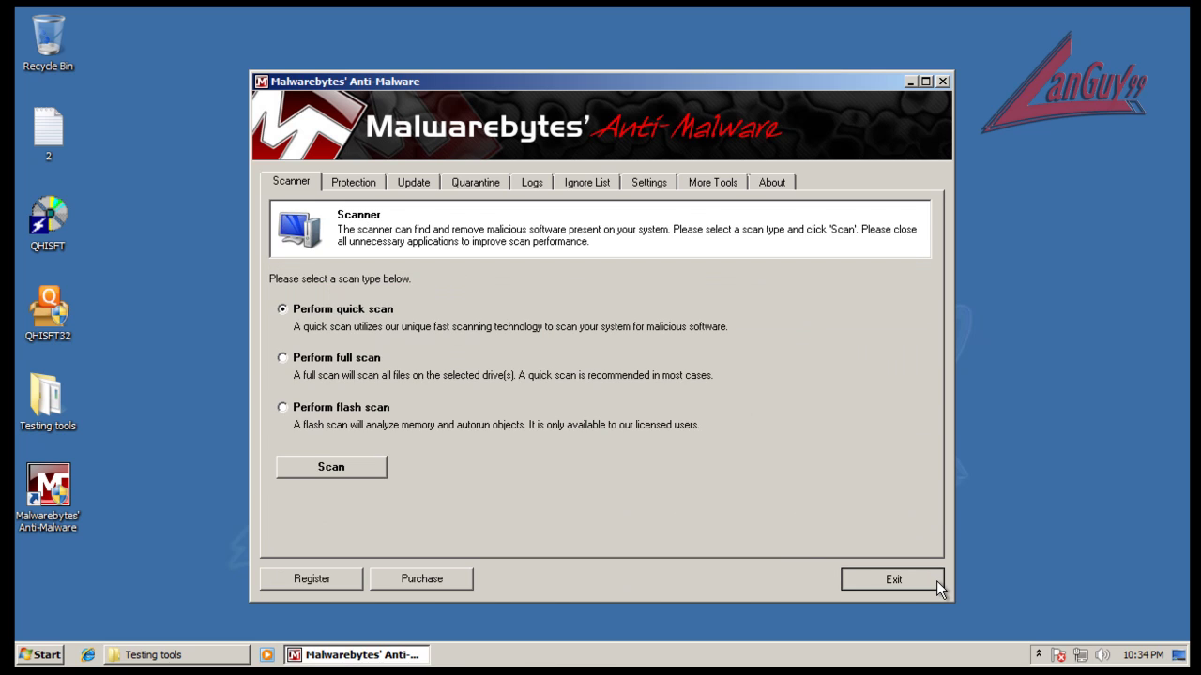
click(936, 581)
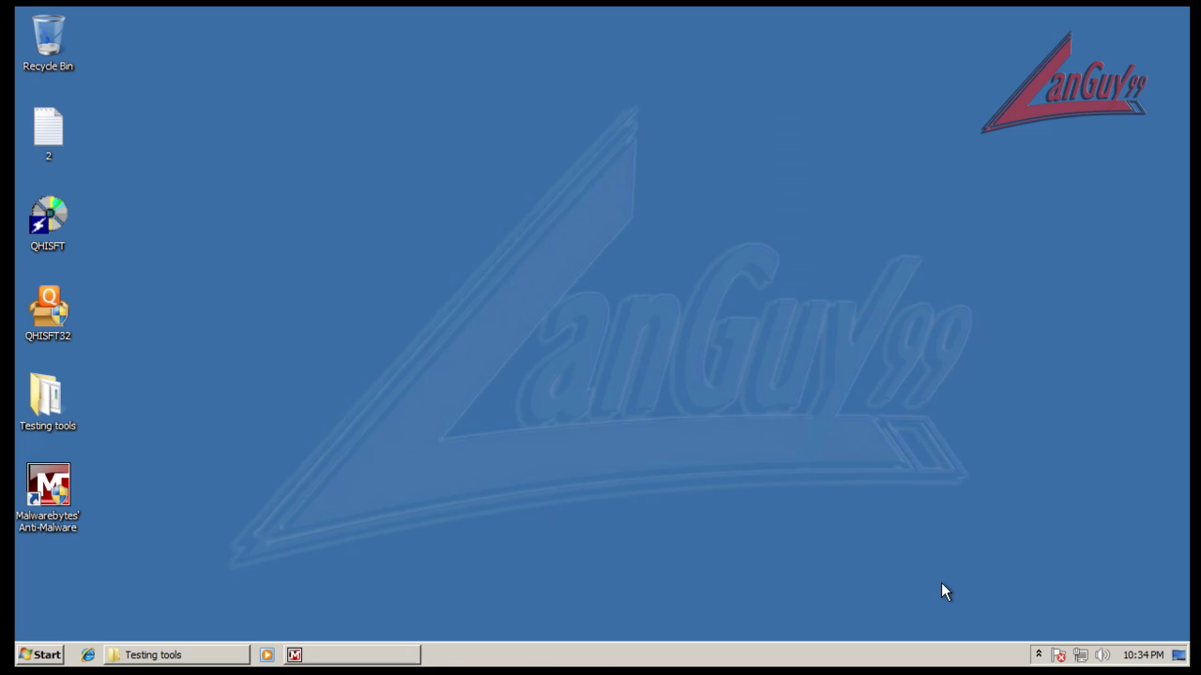
Step: Launch the SAS_516D4 scanner from the Testing tools folder and allow it to make changes to the computer
double_click(51, 413)
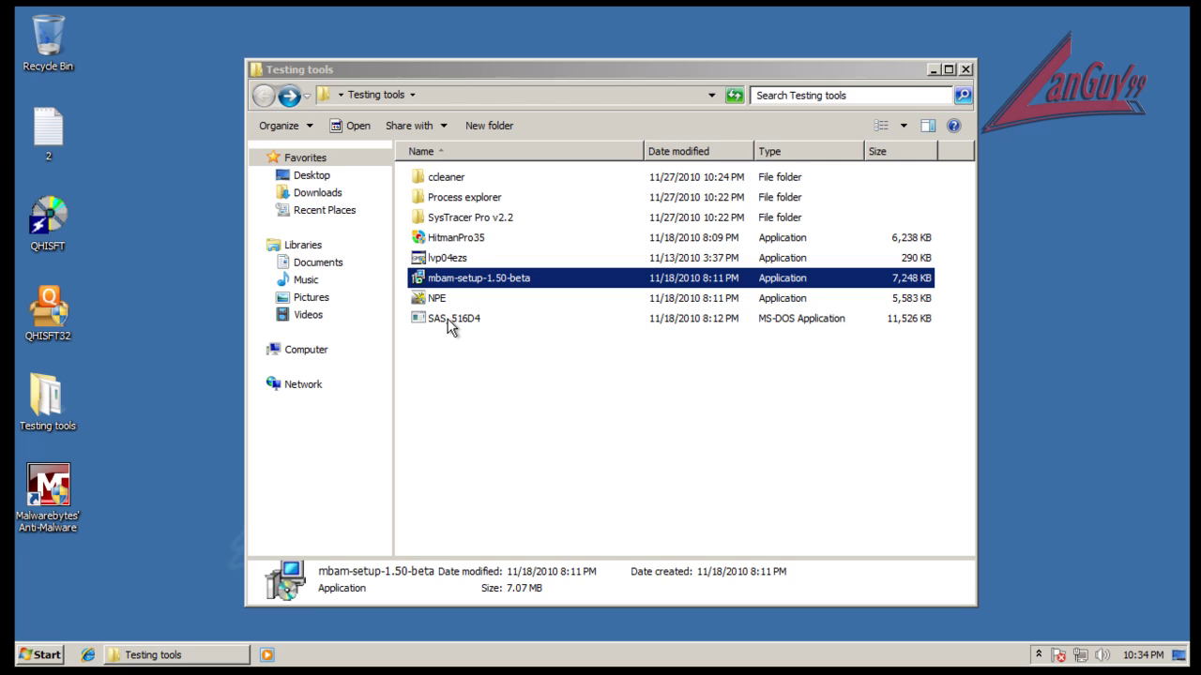
double_click(450, 321)
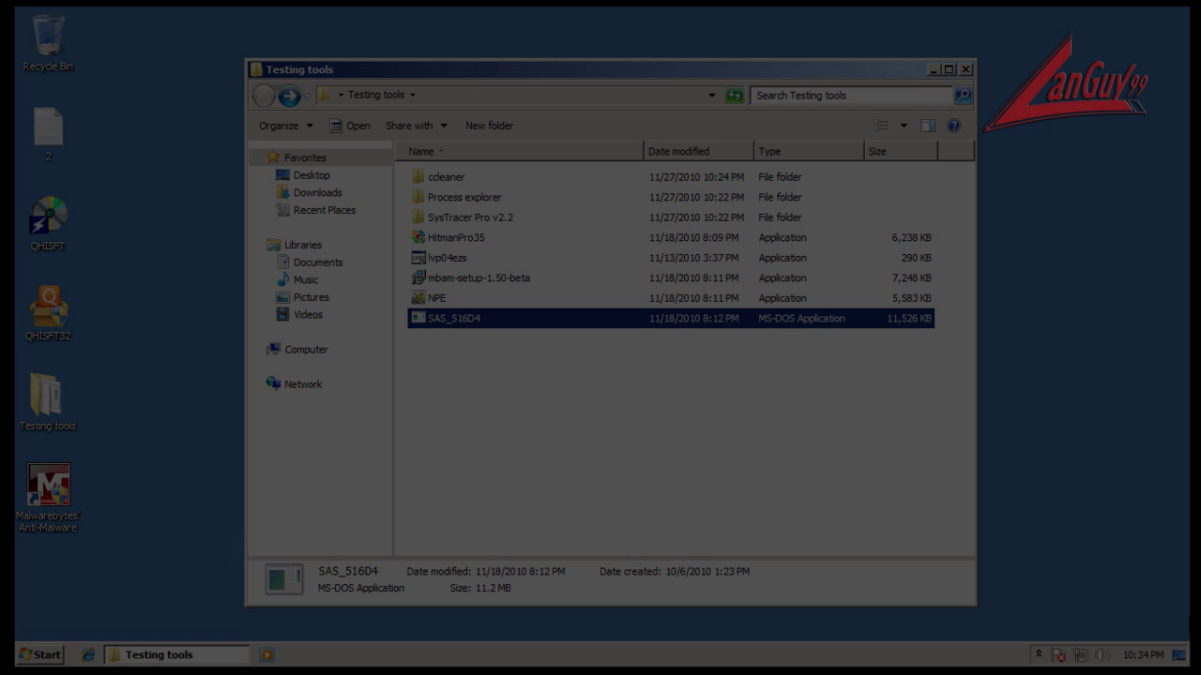
click(683, 382)
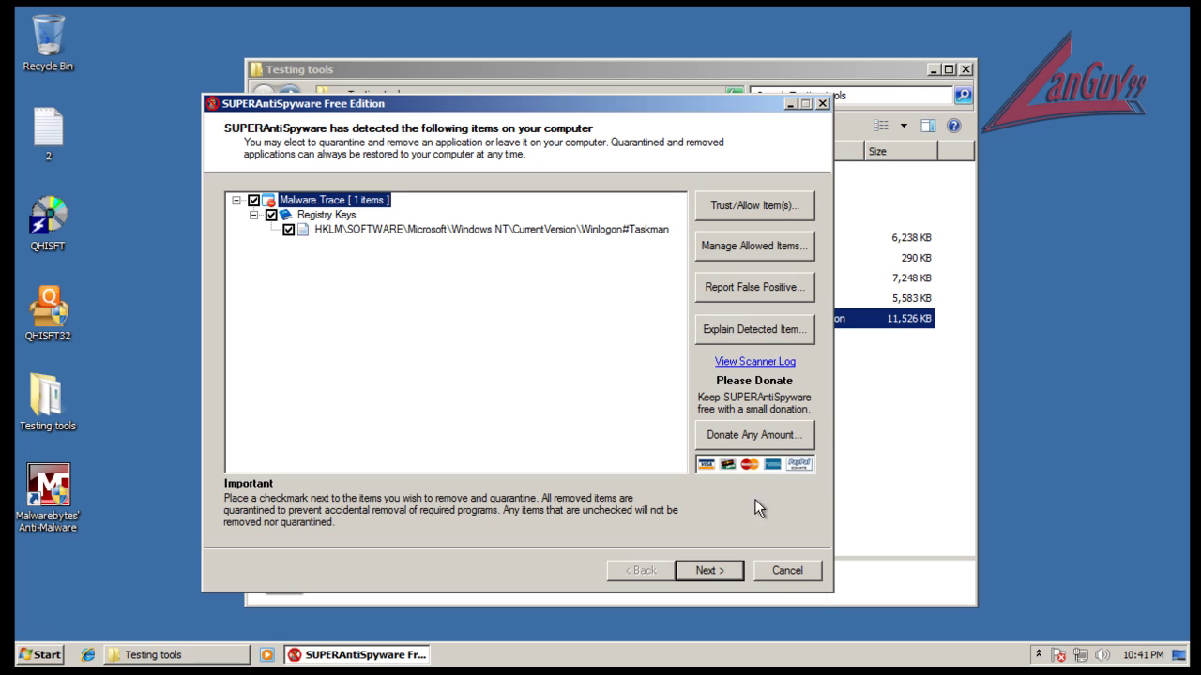
Step: Cancel the SUPERAntiSpyware results without removing the Malware.Trace registry item and exit the scanner
click(807, 570)
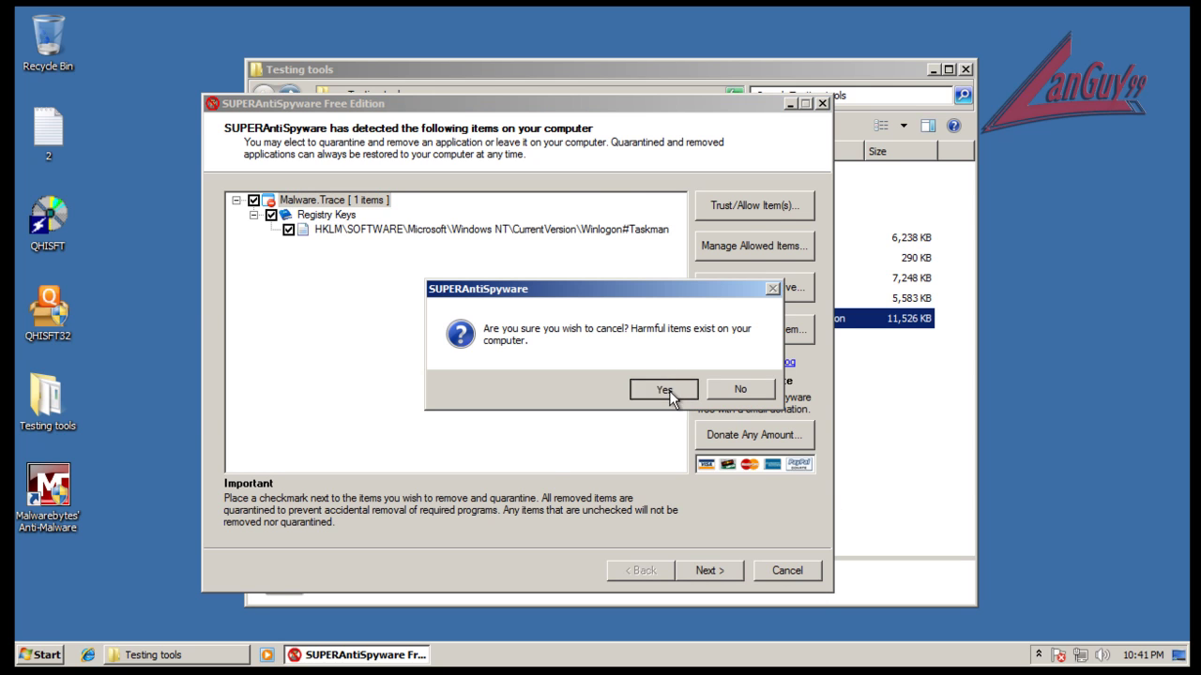
click(669, 390)
click(794, 572)
click(671, 447)
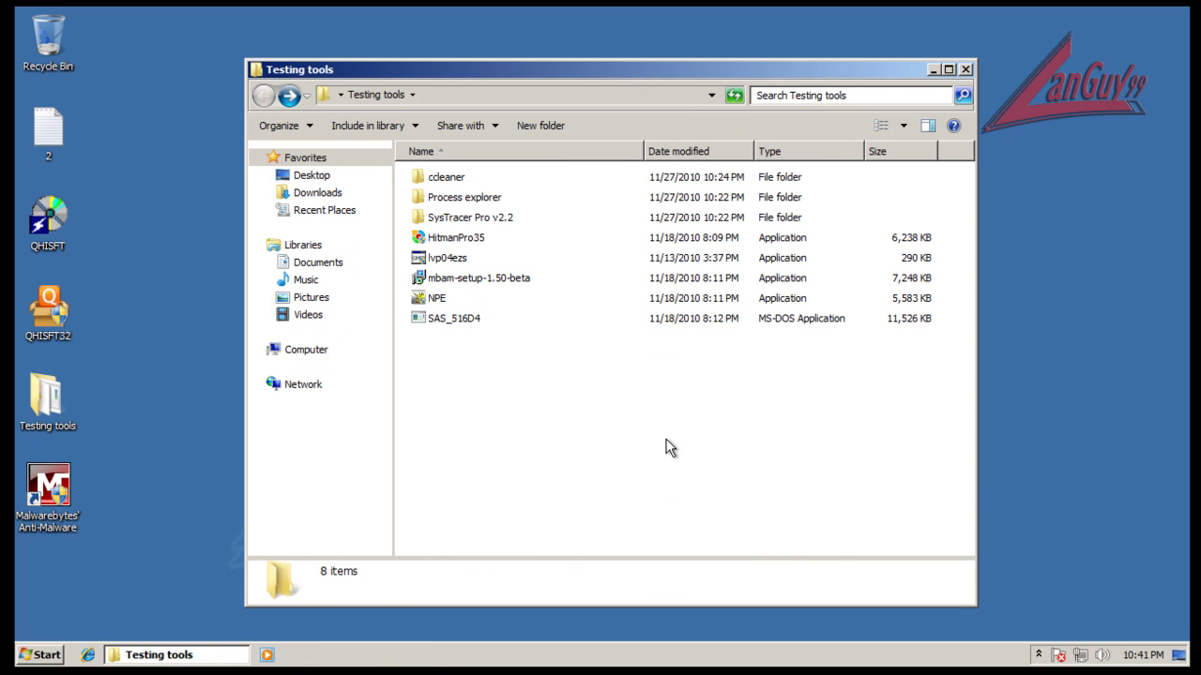
Step: Run HitmanPro35 from the Testing tools folder with permission to make changes, and close its scan results without deleting gr1.exe
double_click(460, 240)
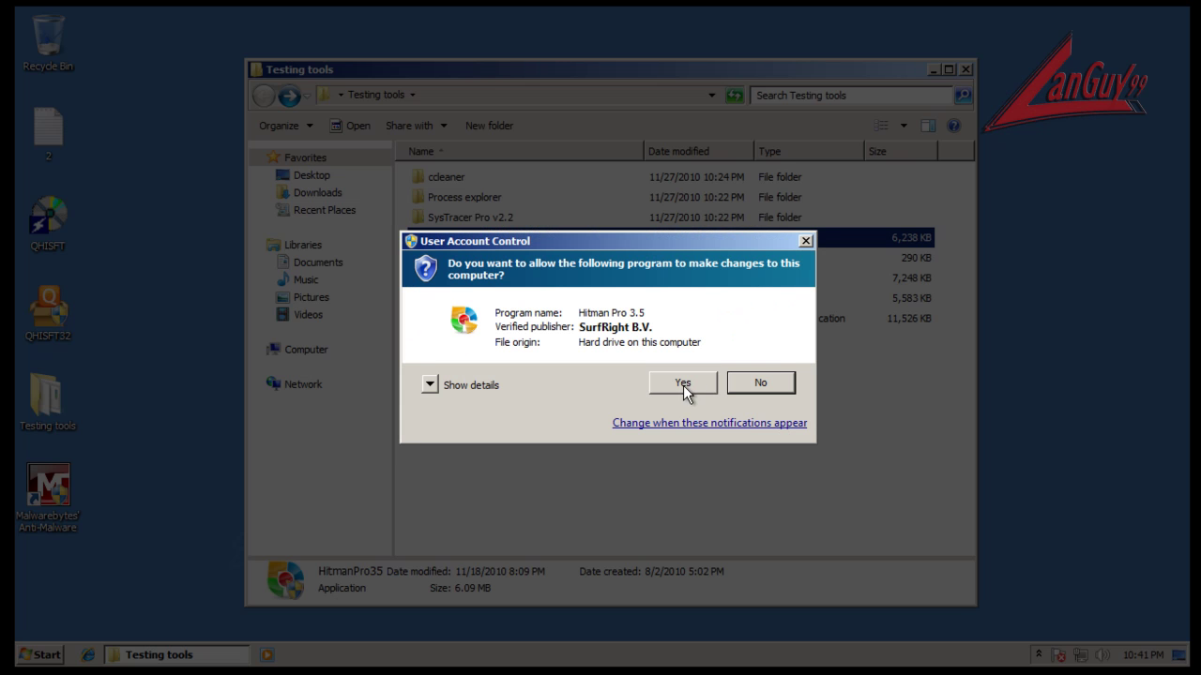
click(686, 381)
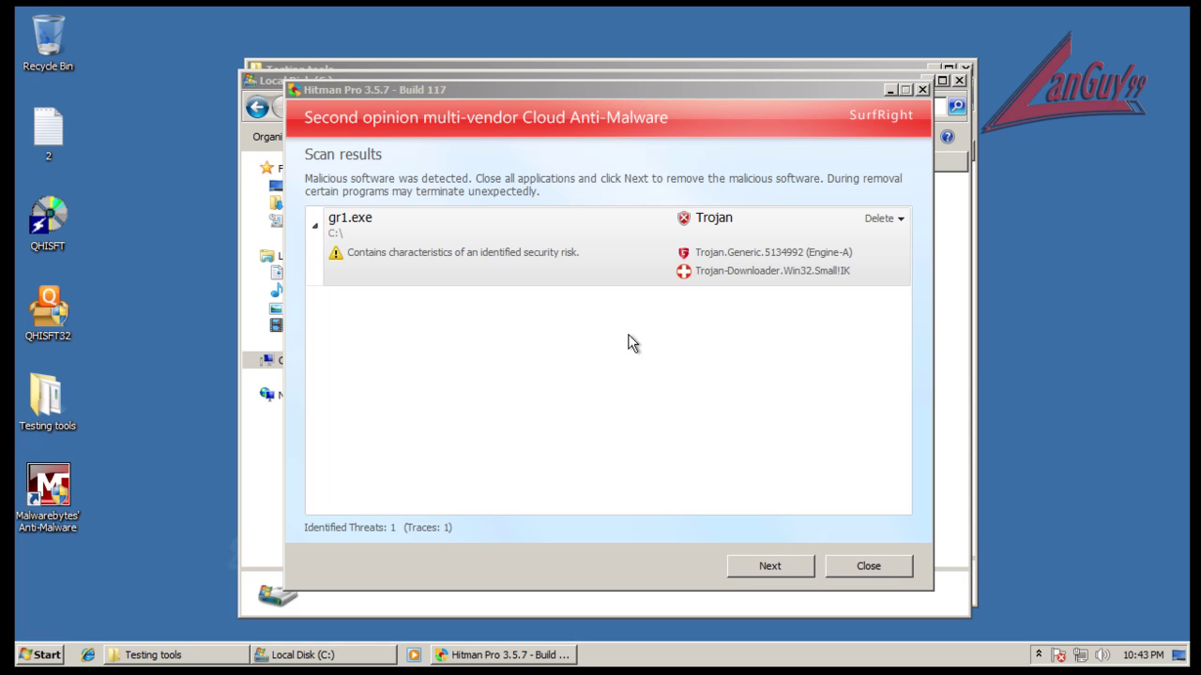
drag(626, 103, 650, 169)
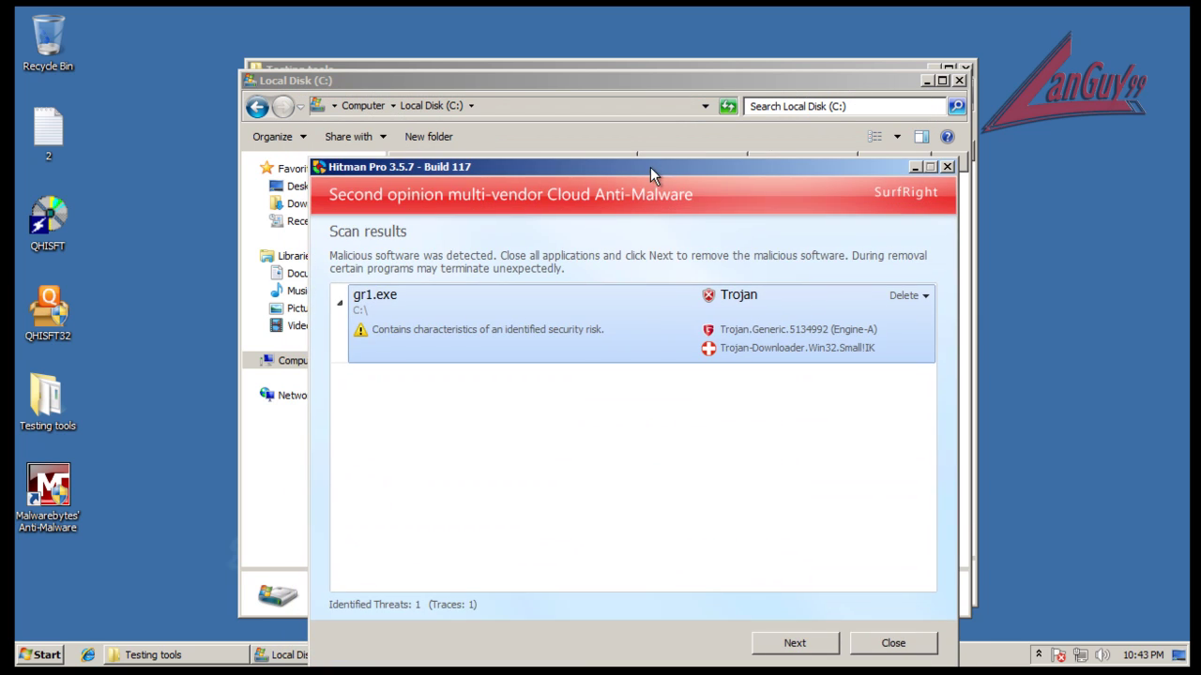
click(948, 166)
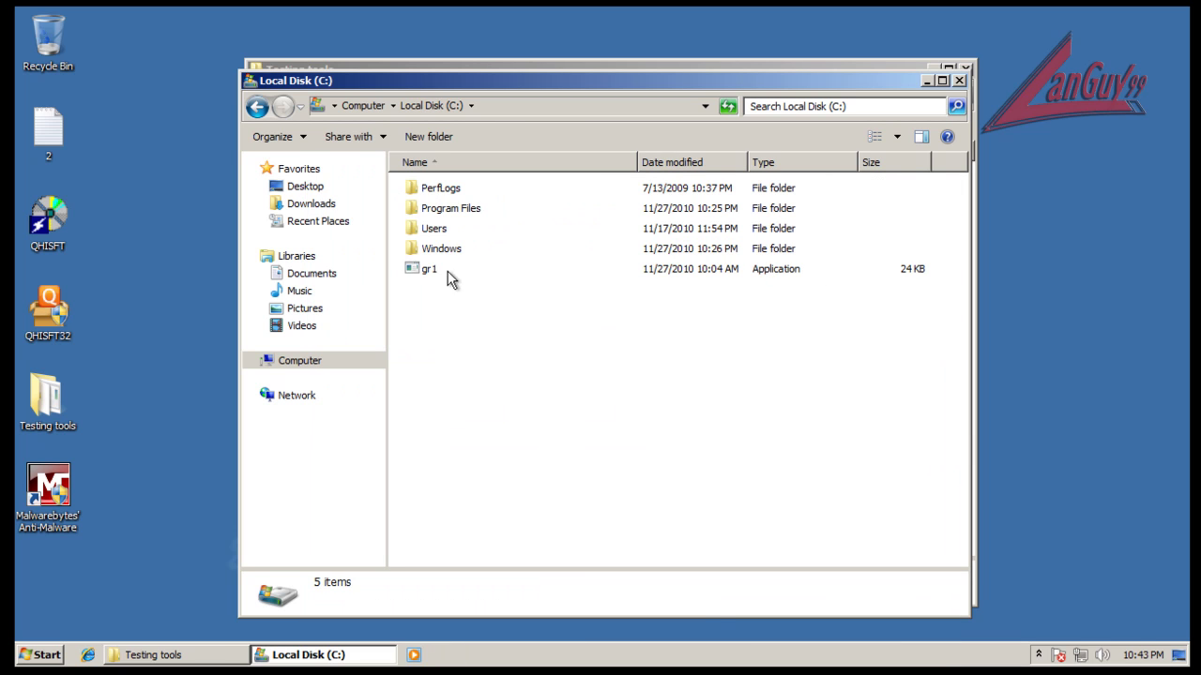
Step: Check the hidden notification icons for Quick Heal and run the gr1 application from Local Disk (C:)
click(1039, 655)
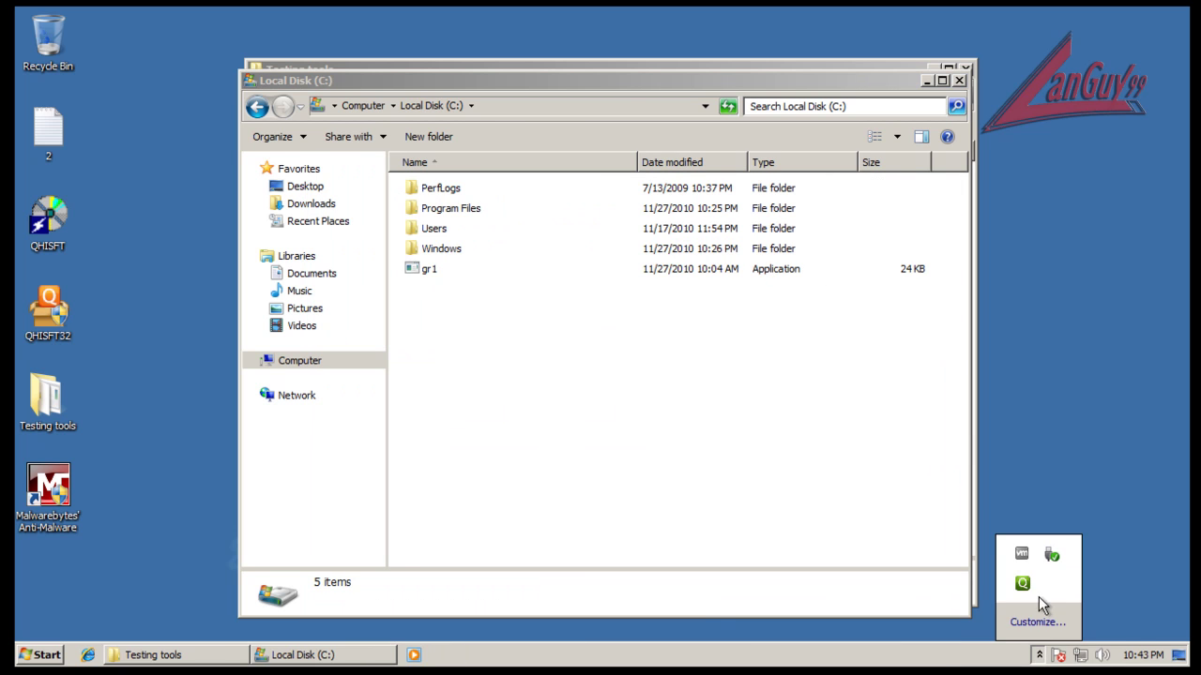
click(782, 430)
double_click(418, 268)
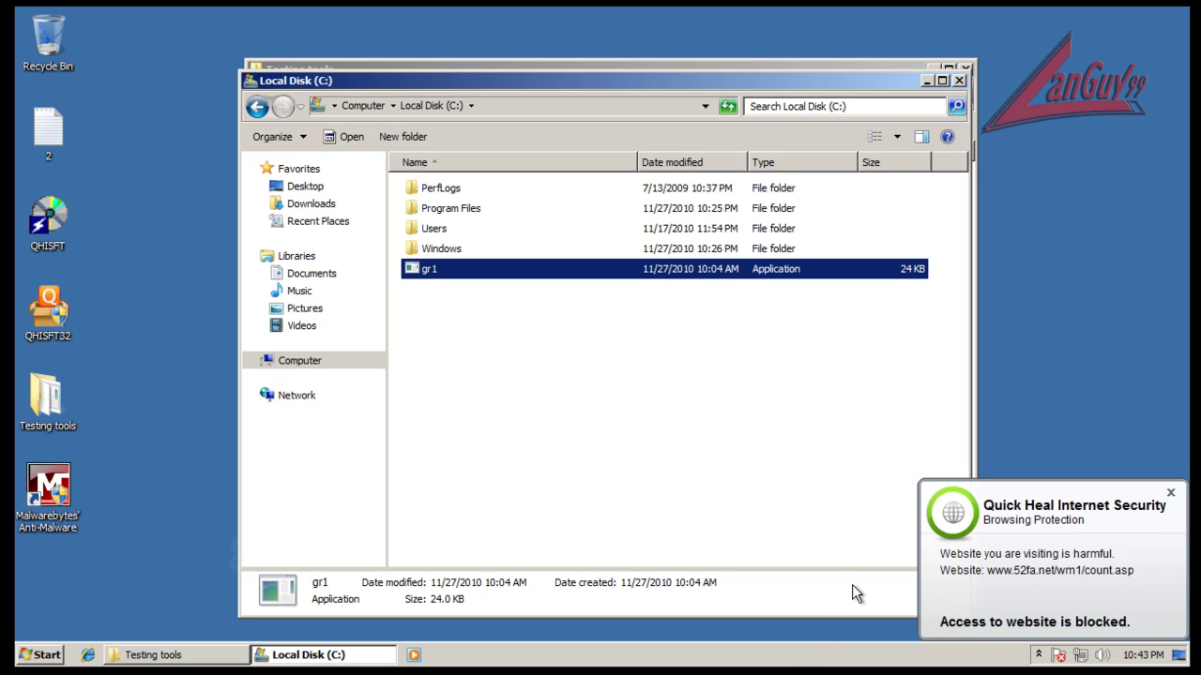
Step: Start Windows Task Manager, show processes from all users and sort them by image name
right_click(786, 656)
click(834, 609)
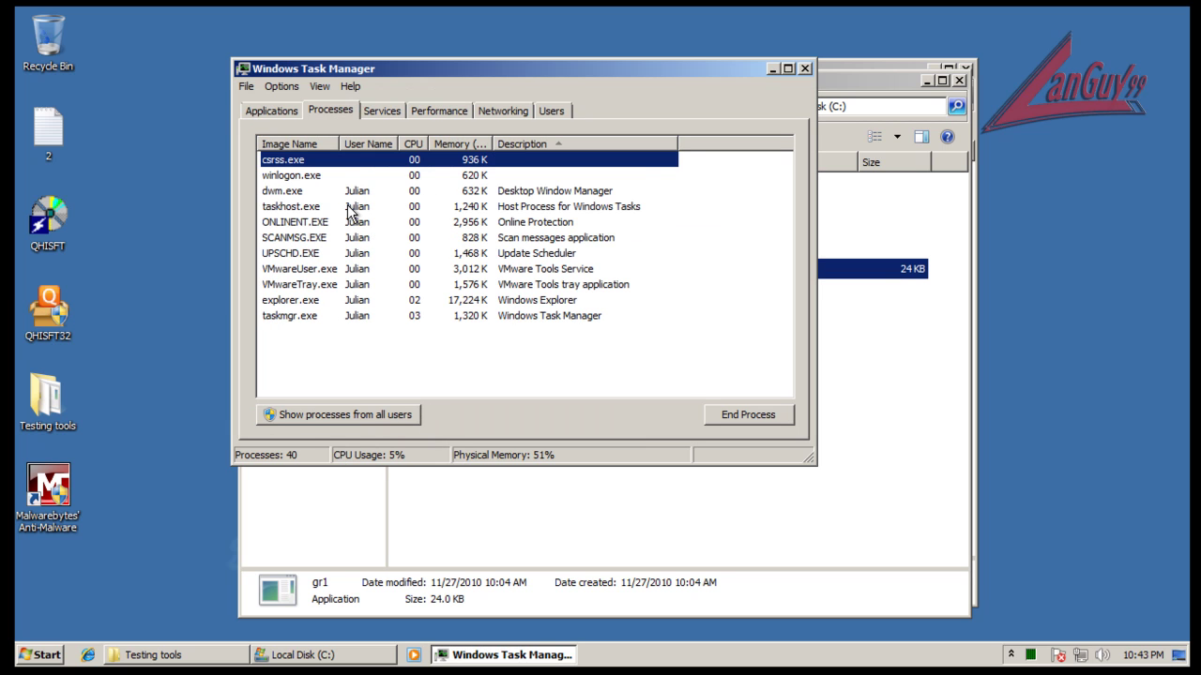
click(367, 416)
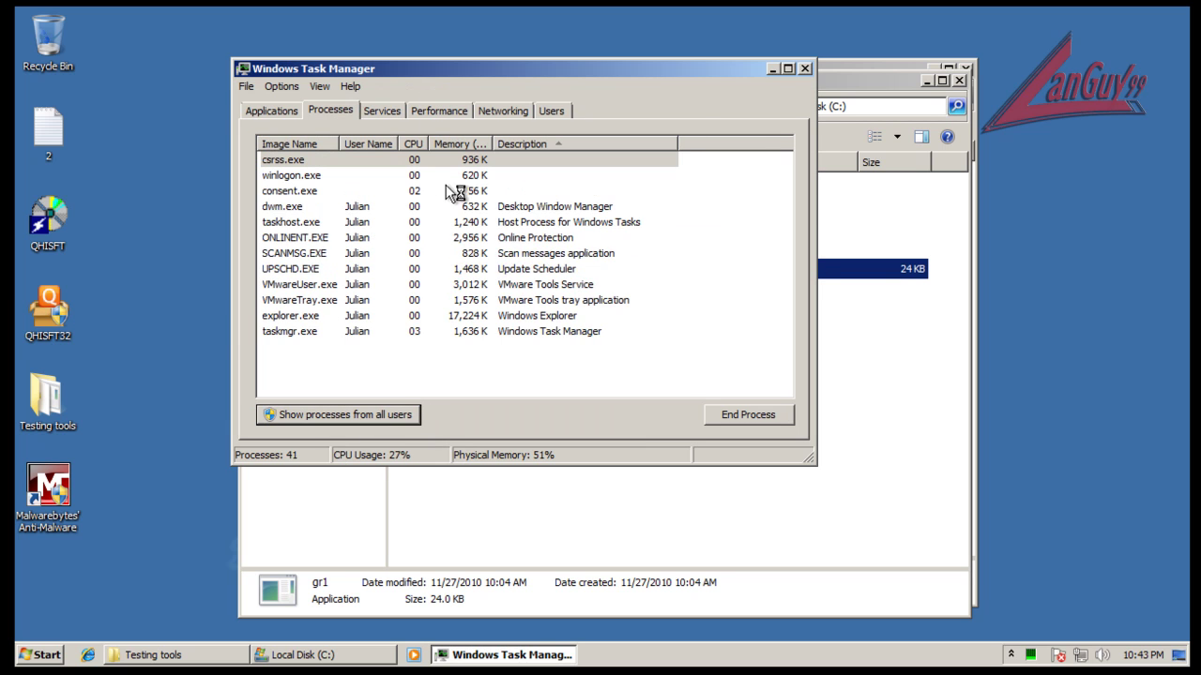
click(300, 146)
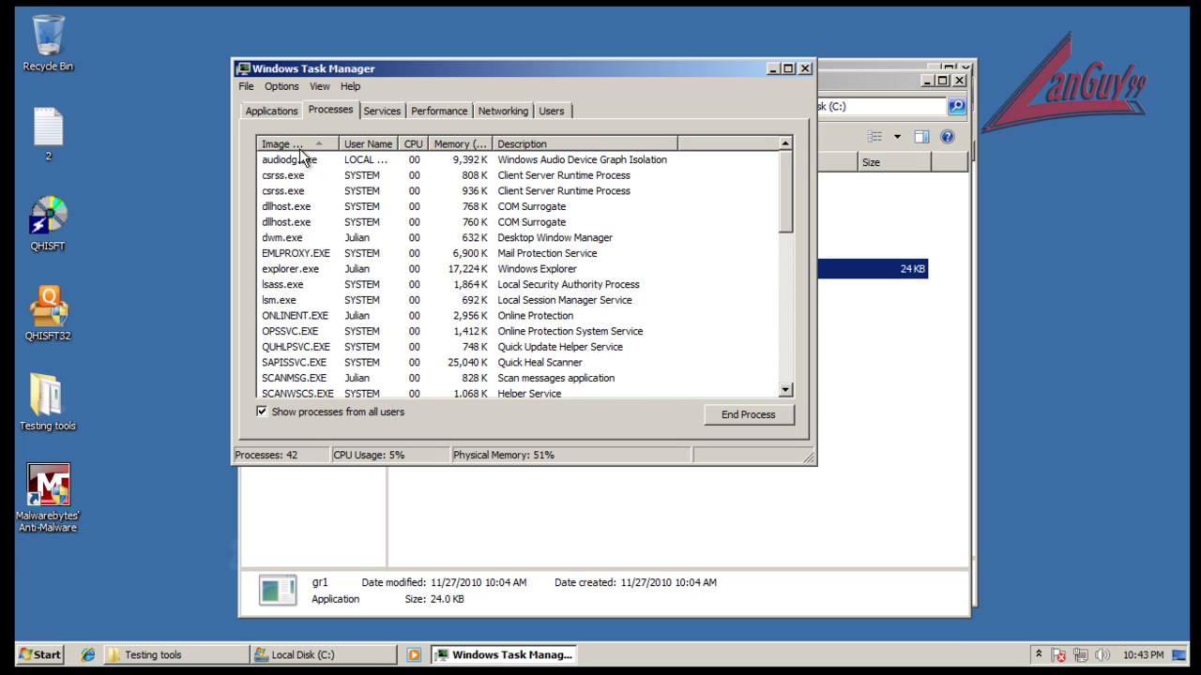
Step: Look through the running processes for any trace of gr1 and close Task Manager
scroll(313, 330, down, 1)
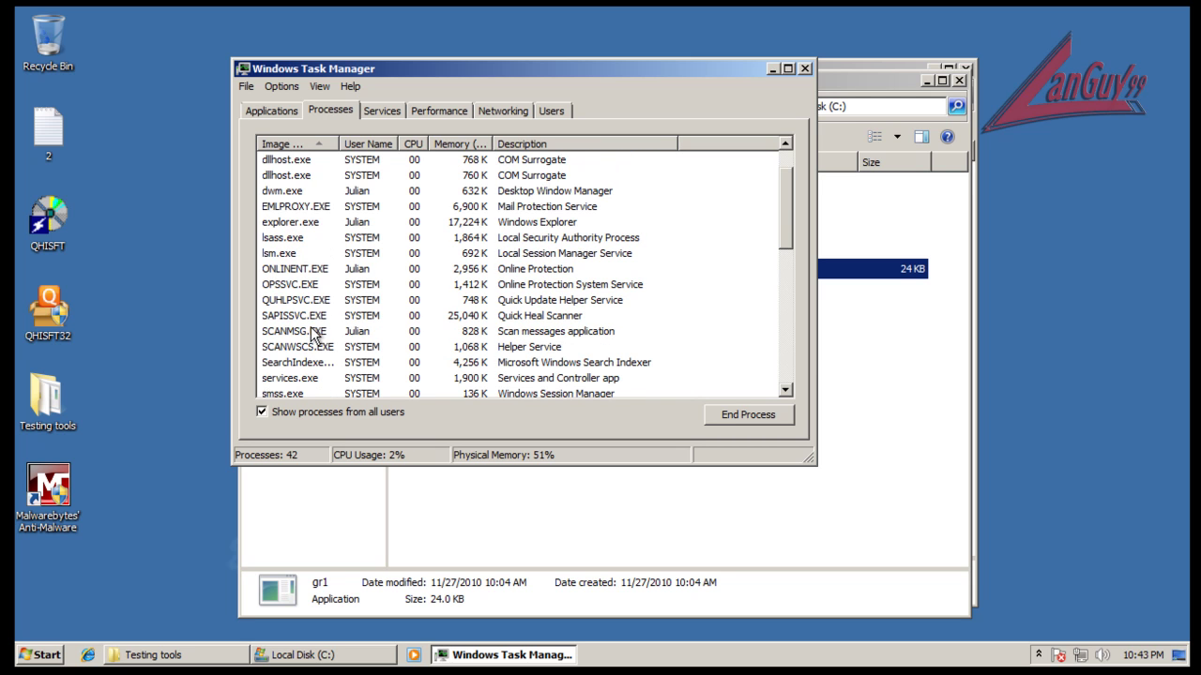
scroll(310, 281, down, 5)
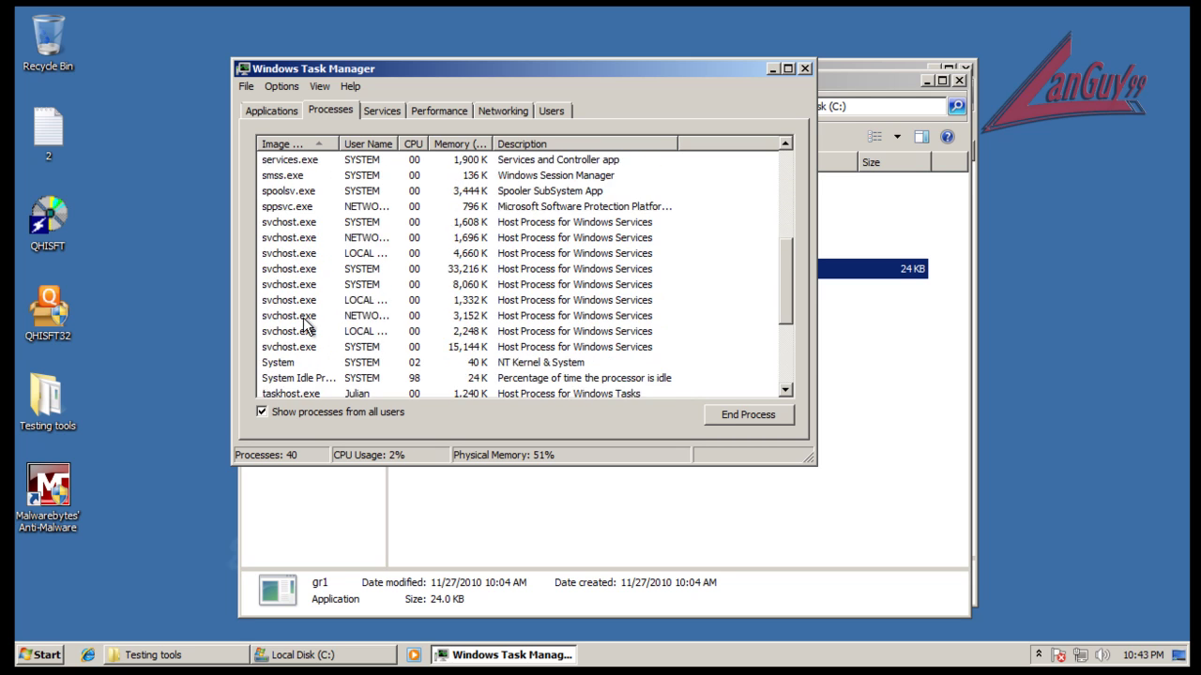
key(v)
scroll(309, 328, down, 2)
click(804, 68)
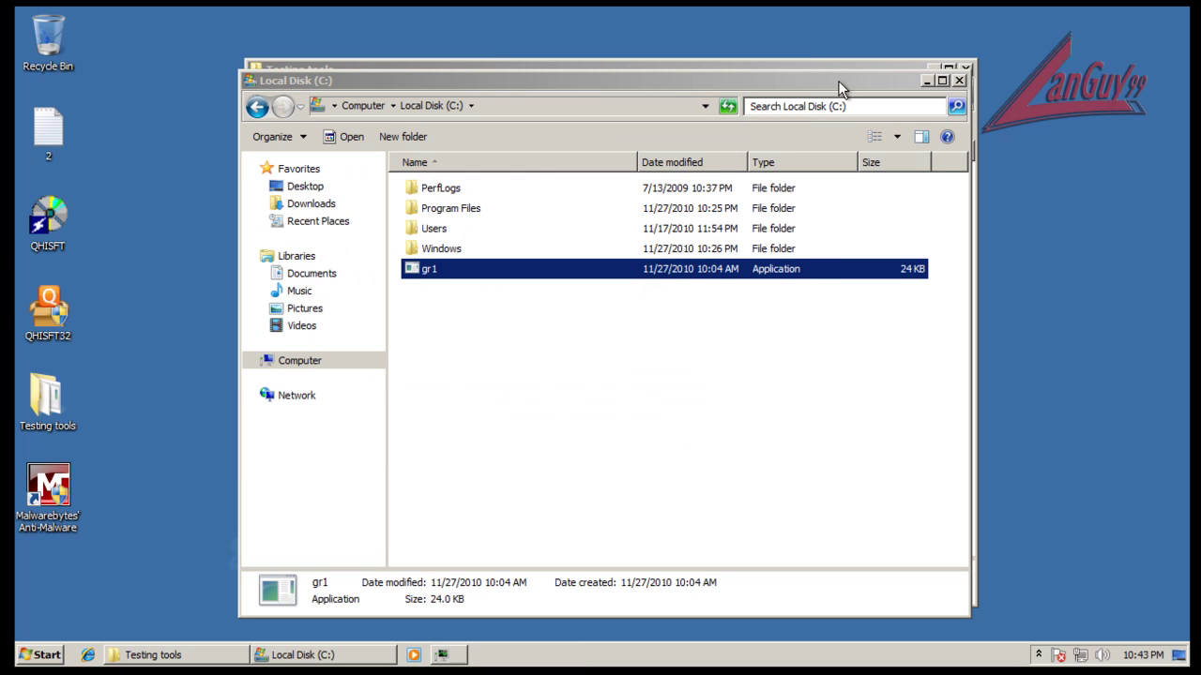
Step: Deselect gr1 and close the Local Disk (C:) and Testing tools windows
click(624, 372)
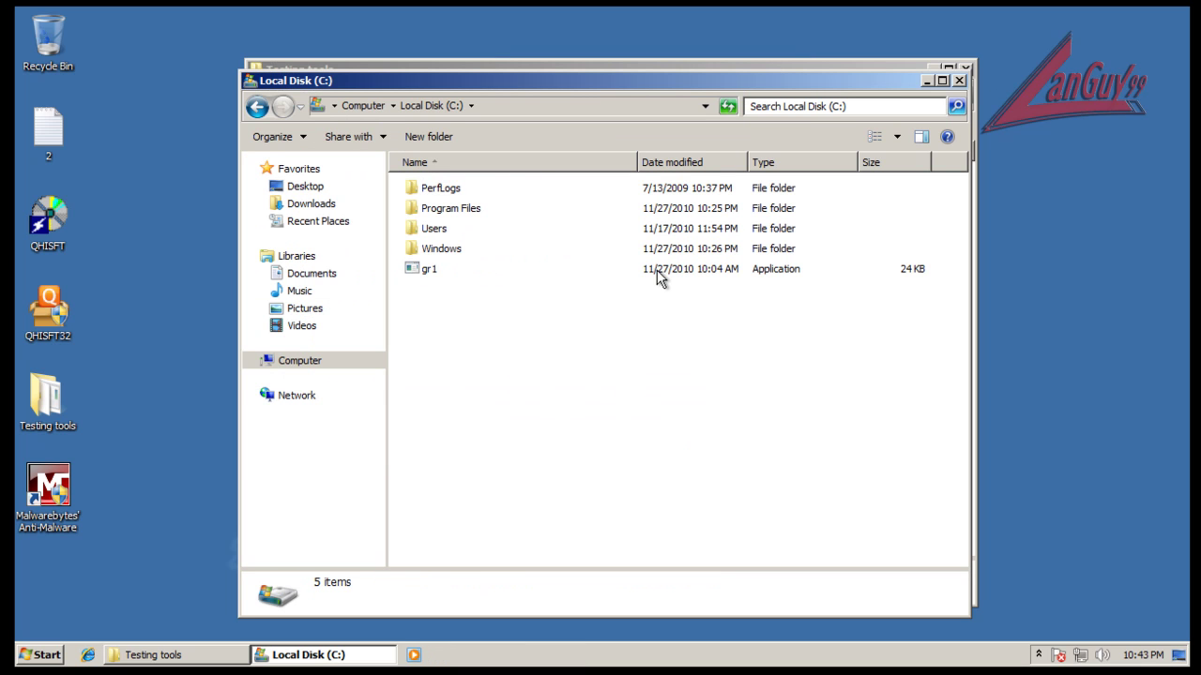
click(960, 81)
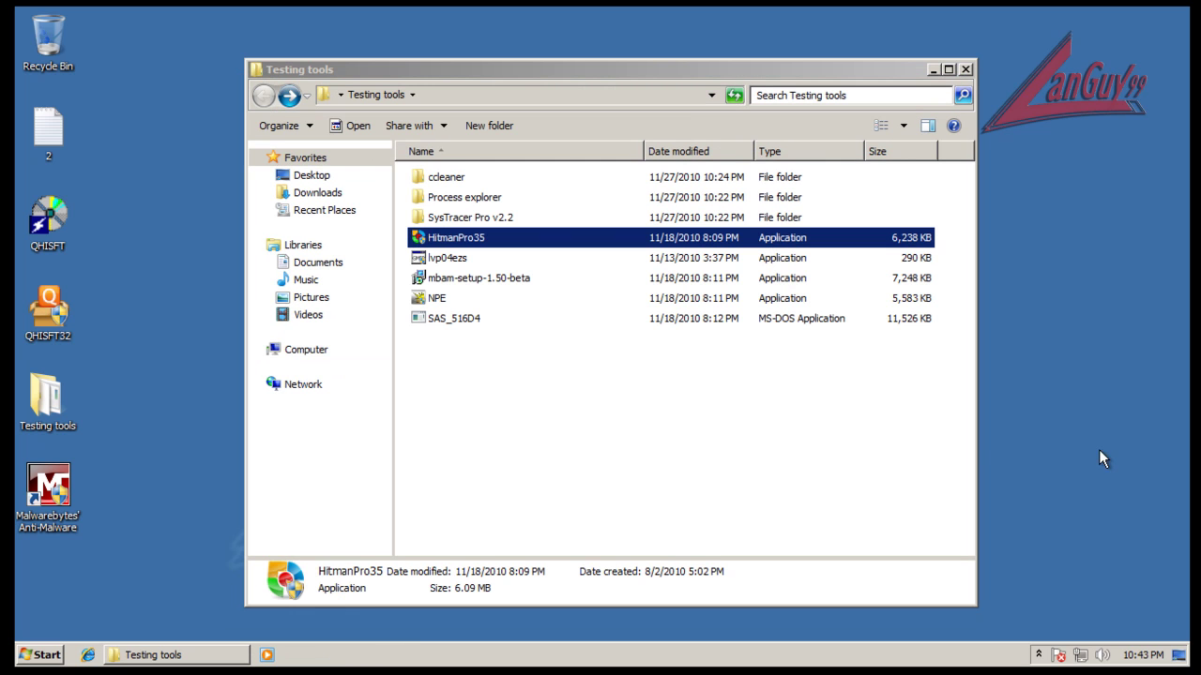
click(965, 71)
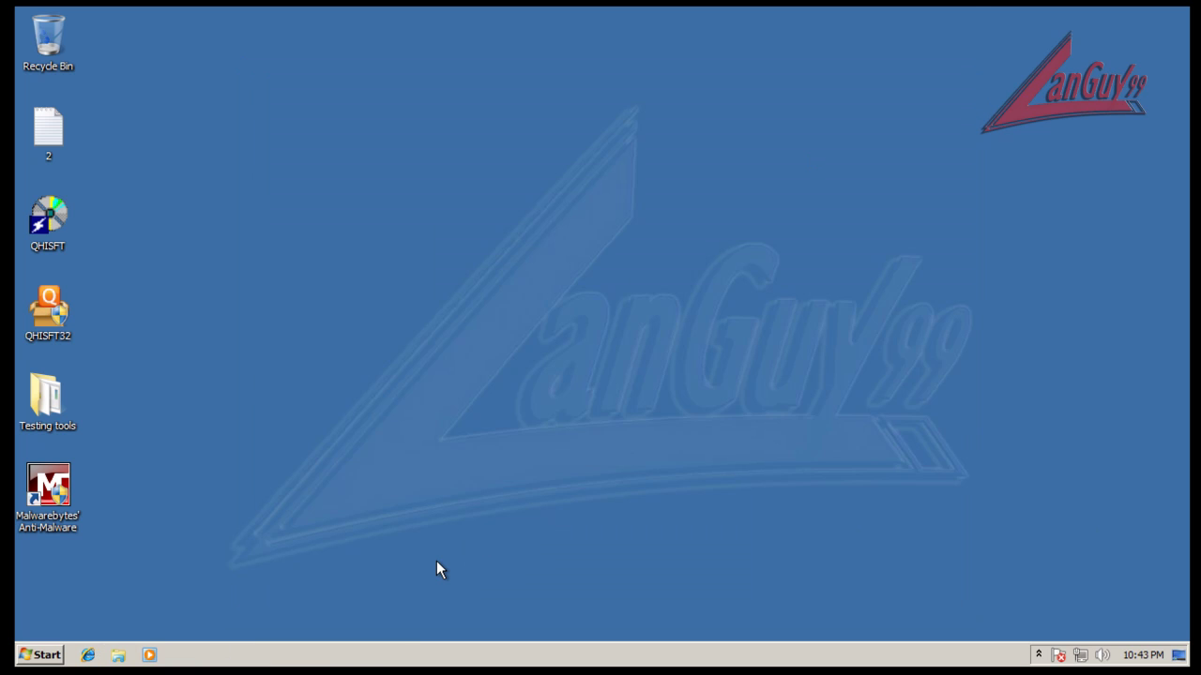
Step: Open the Quick Heal Internet Security 2011 dashboard with permission to make changes, and move its window slightly higher
click(1038, 654)
double_click(1023, 585)
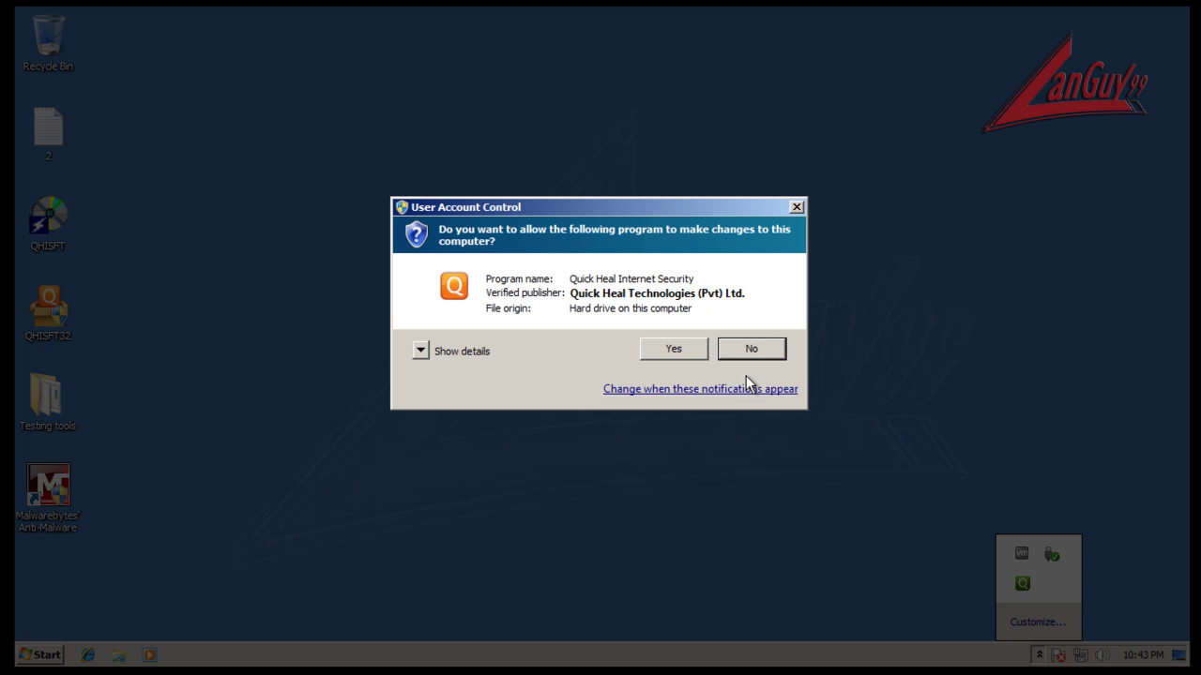
click(674, 348)
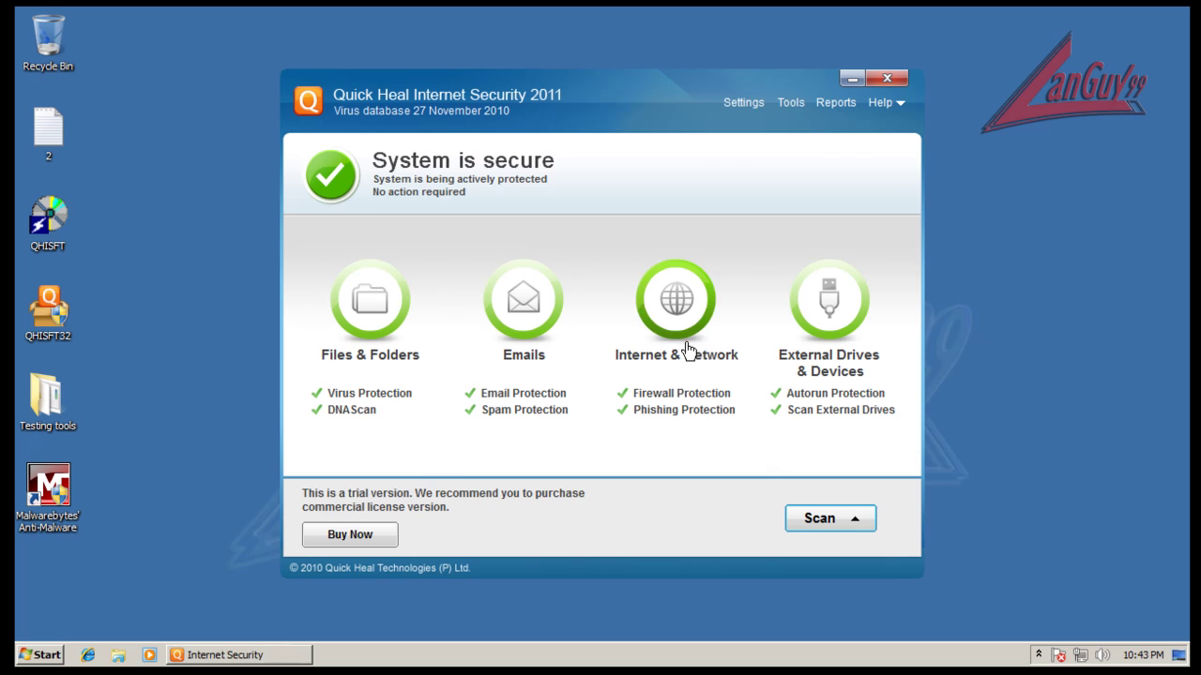
drag(635, 91, 636, 76)
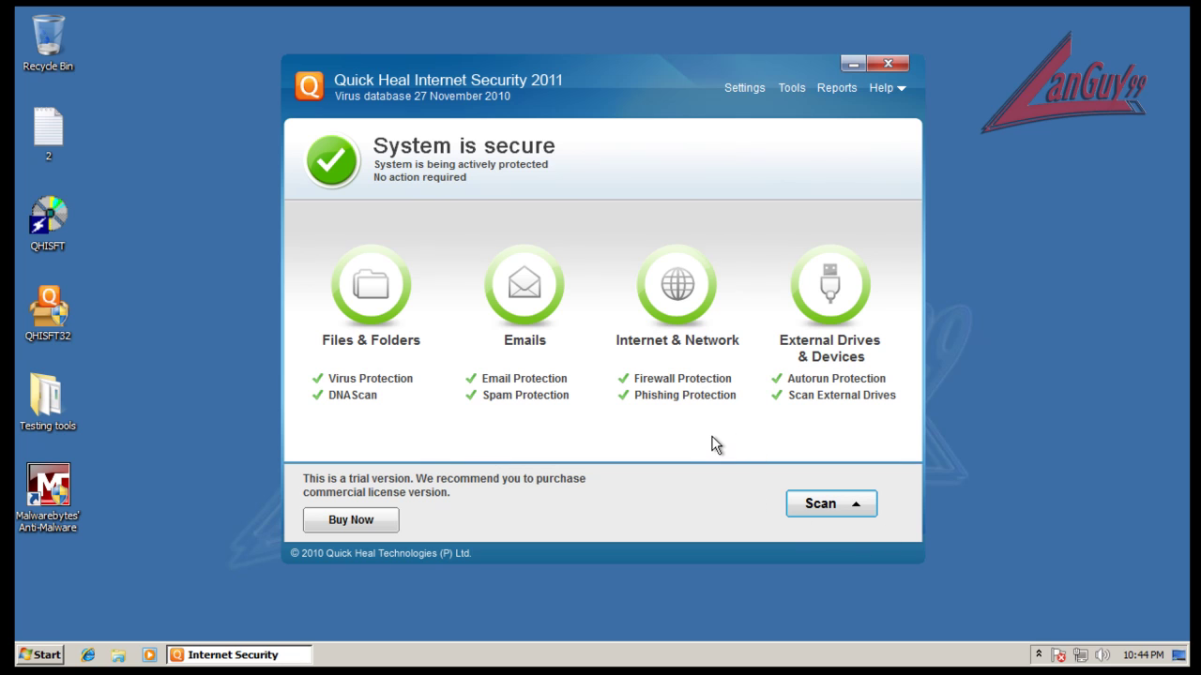
Step: Review Quick Heal's general settings and Automatic Update options without changing them, and return to the dashboard
click(743, 88)
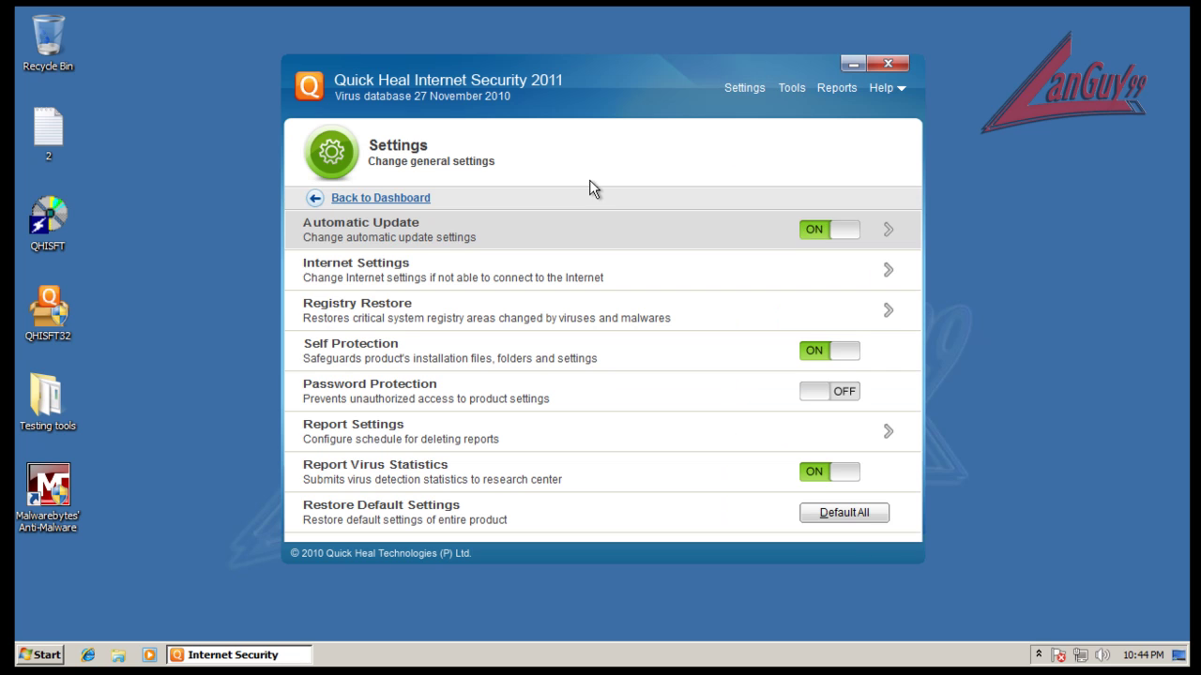
click(889, 231)
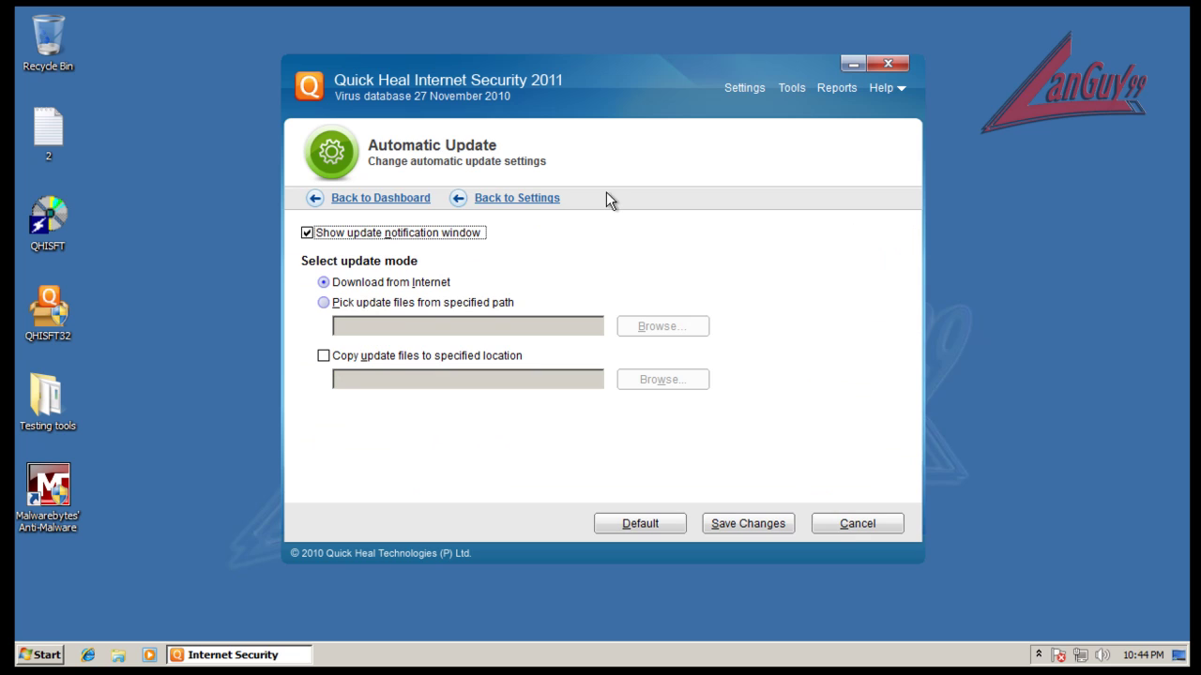
click(847, 526)
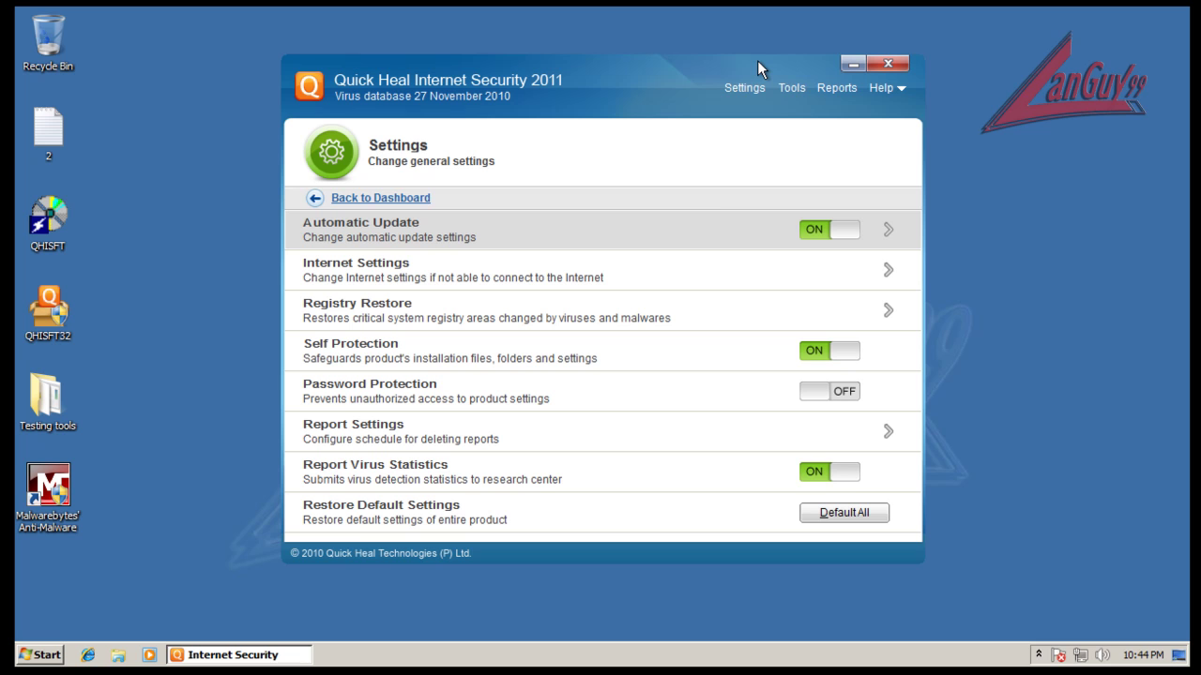
click(398, 200)
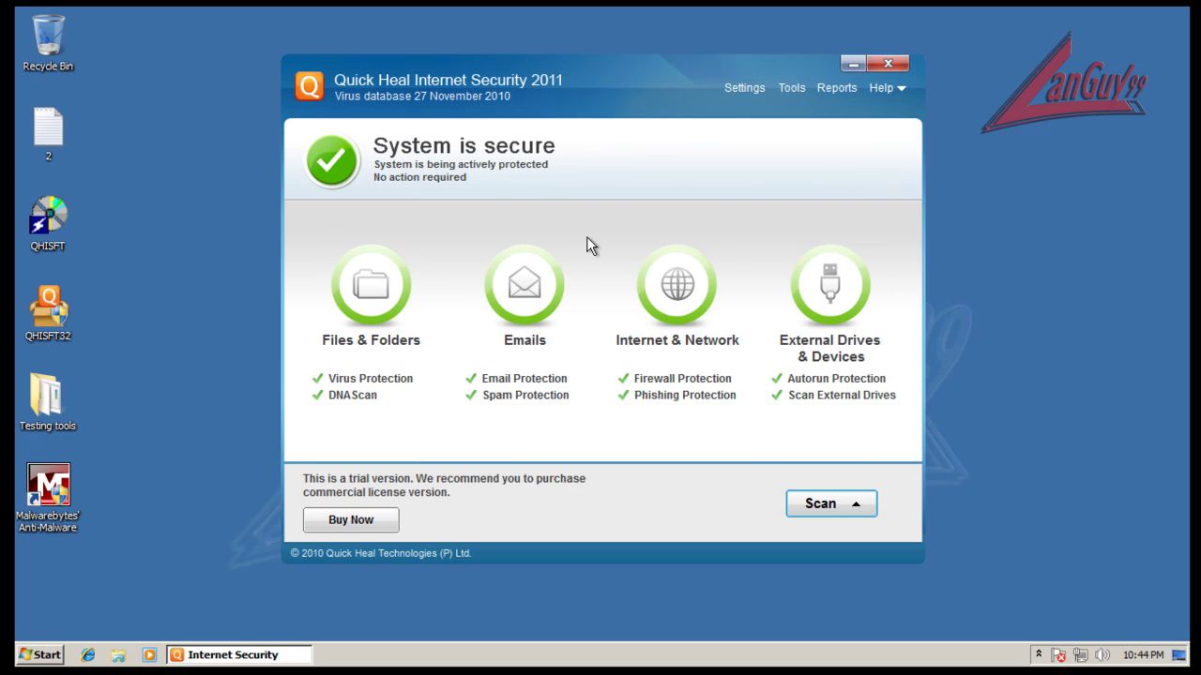
Step: Review the Internet & Network protection settings and Parental Control options, and close Quick Heal
click(694, 282)
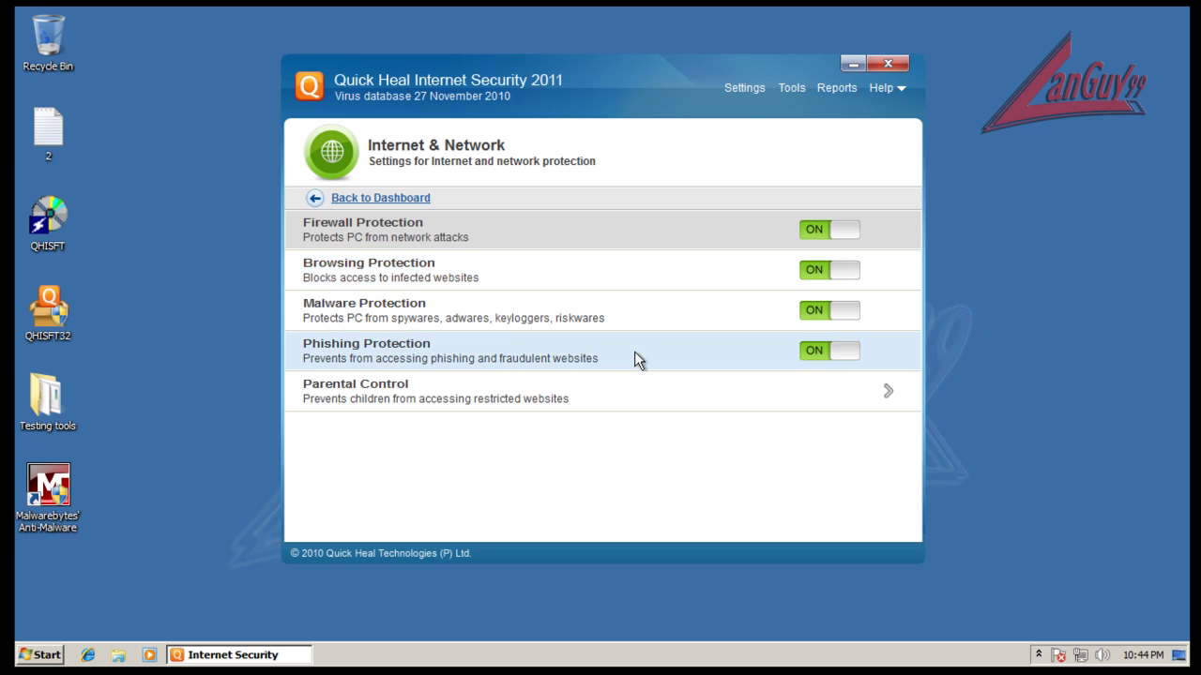
click(892, 393)
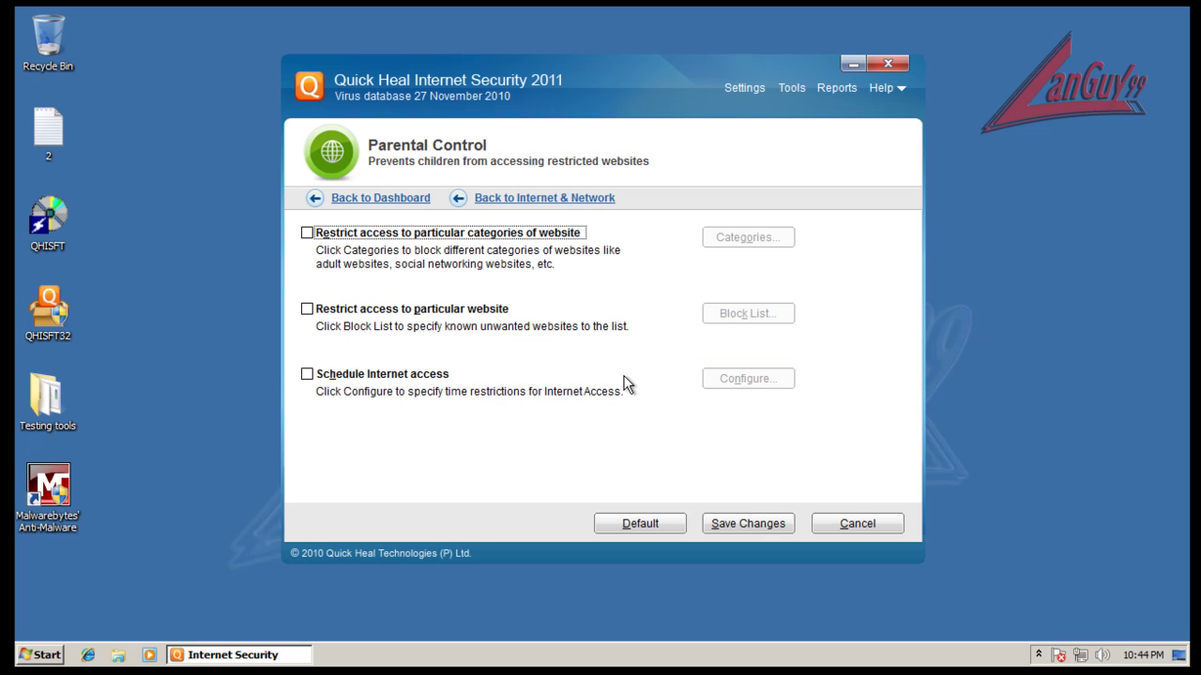
click(566, 197)
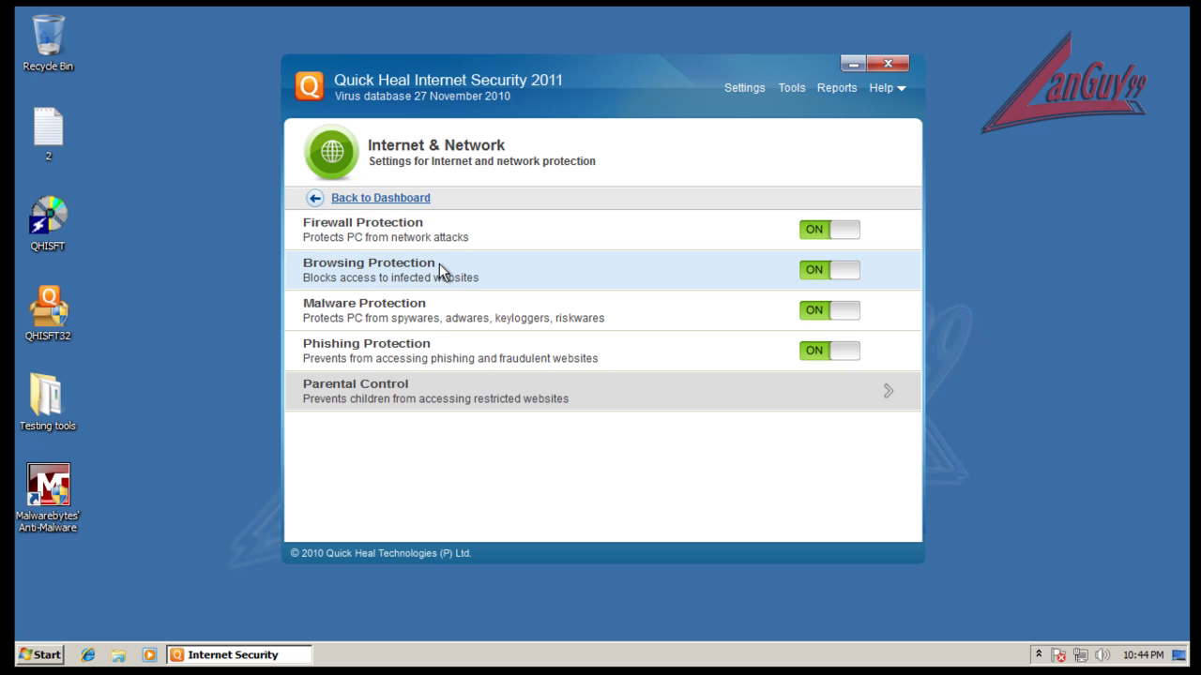
click(402, 198)
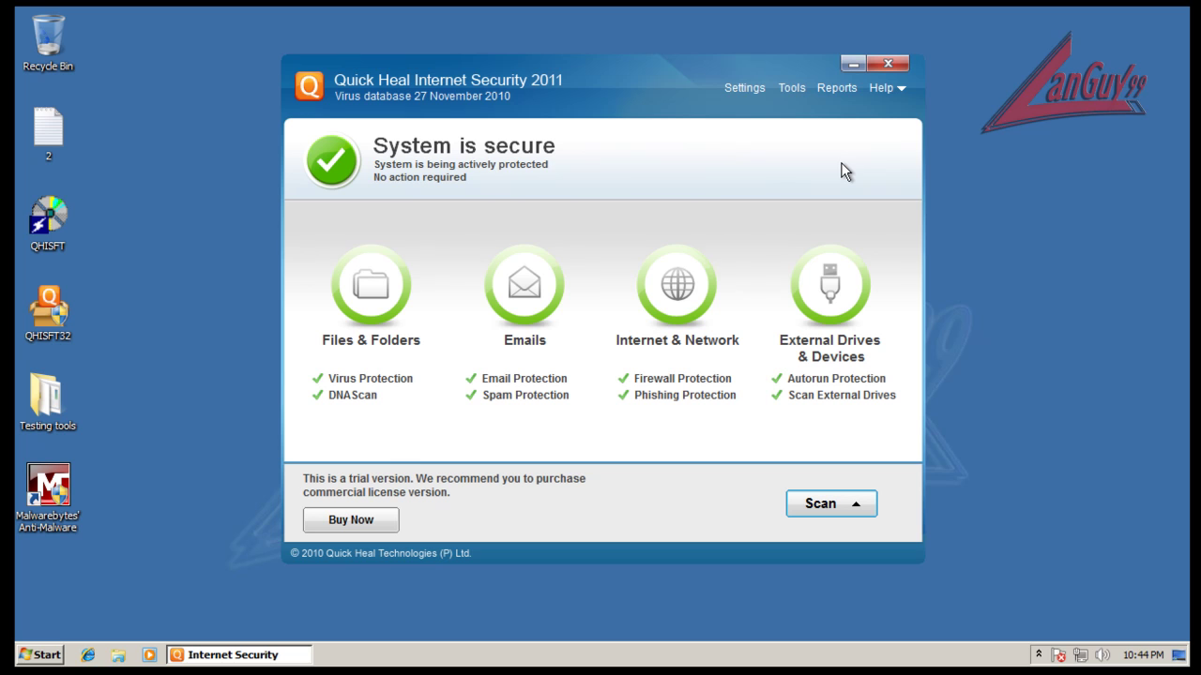
click(887, 65)
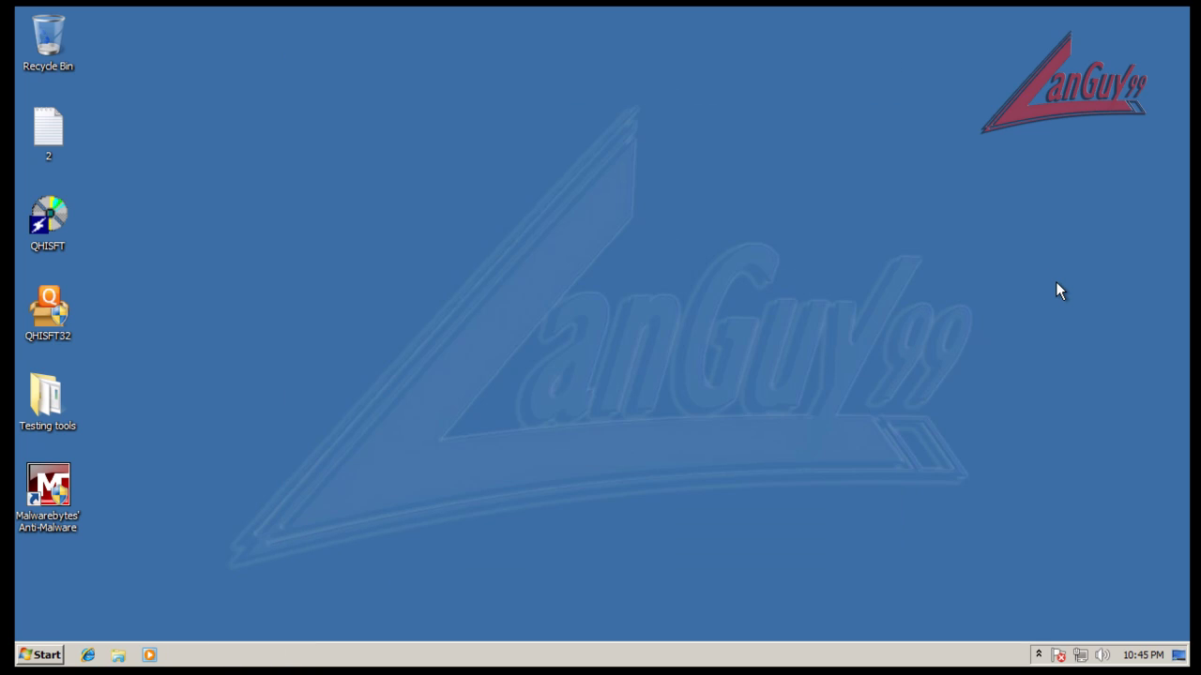